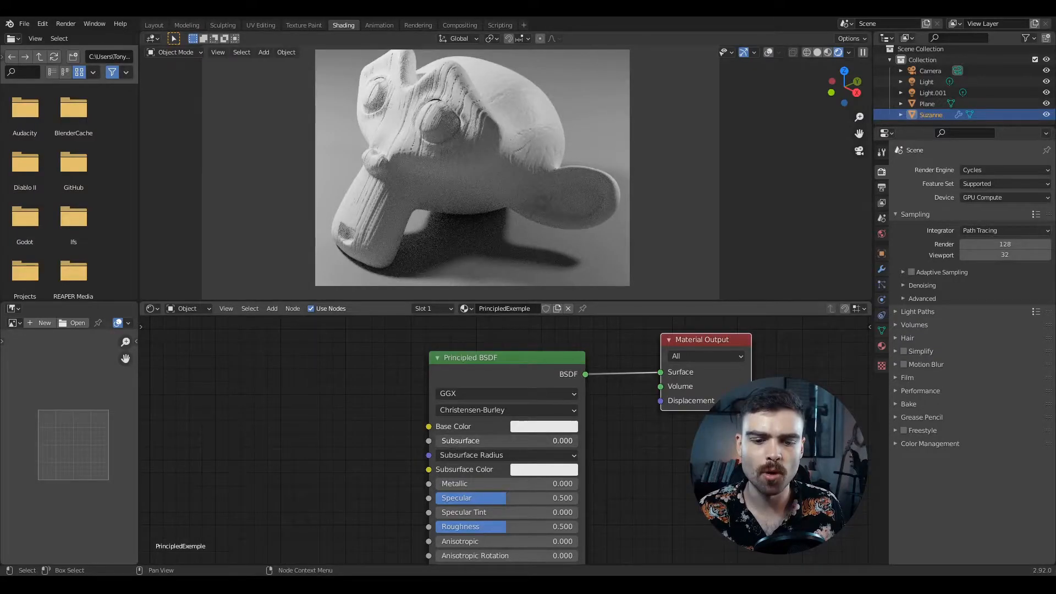
# Try Subsurface values of 0.264 and 0.086 on the monkey's Principled BSDF, settle on 0.409, and return to the camera view.
pyautogui.moveTo(452, 441); pyautogui.dragTo(473, 440)
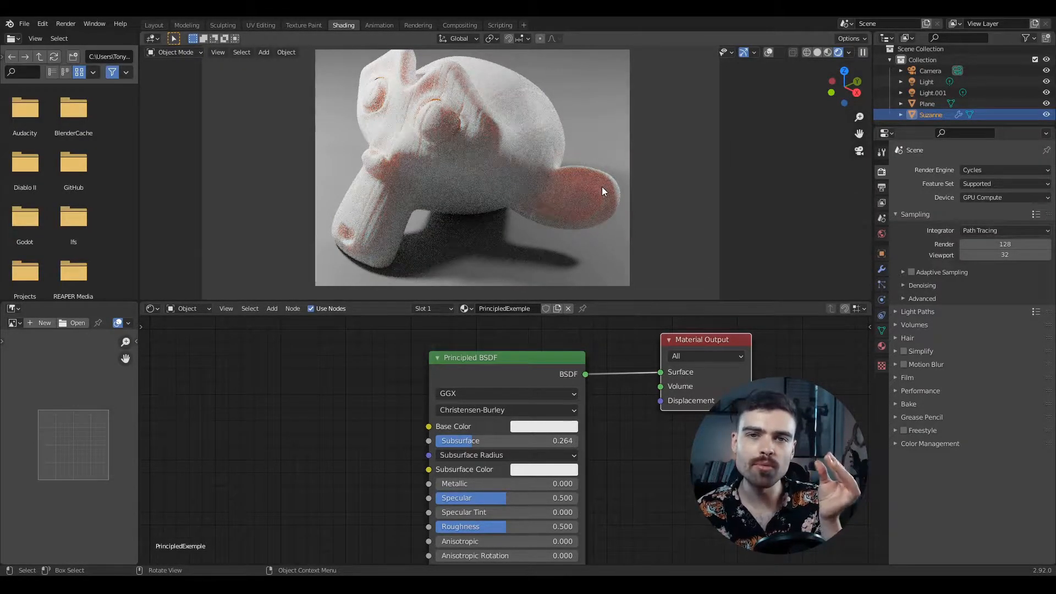
pyautogui.moveTo(601, 186); pyautogui.dragTo(653, 179, button='middle')
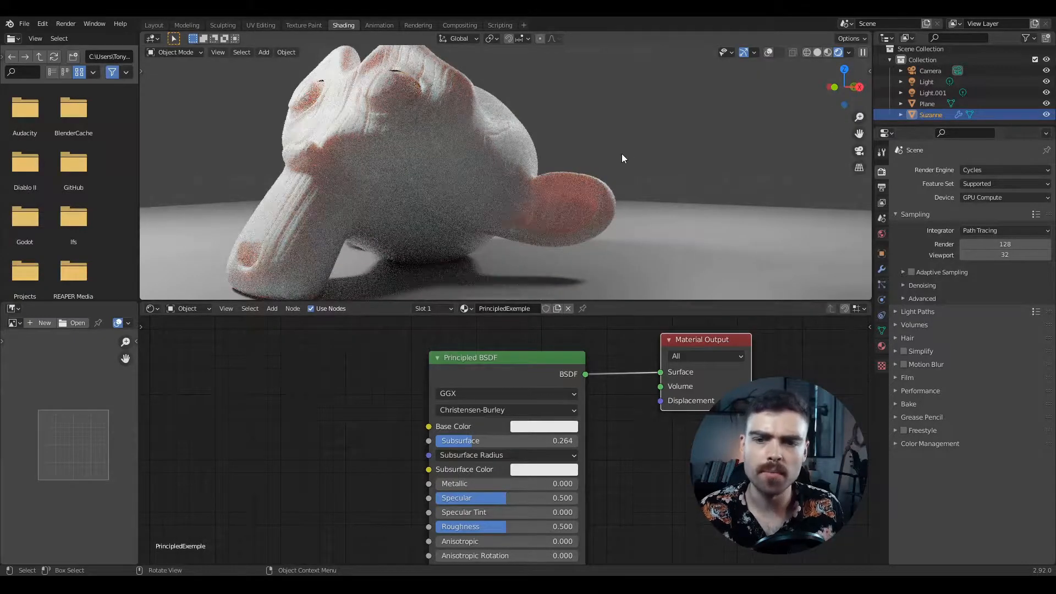
pyautogui.moveTo(462, 441); pyautogui.dragTo(448, 441)
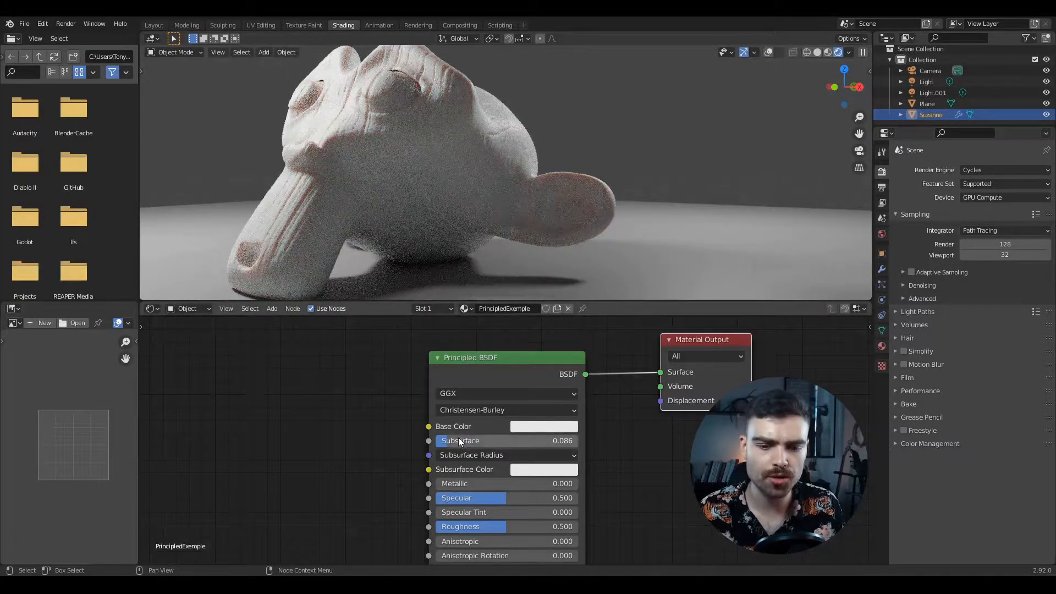
pyautogui.moveTo(419, 125); pyautogui.dragTo(447, 177, button='middle')
pyautogui.scroll(4, 447, 176)
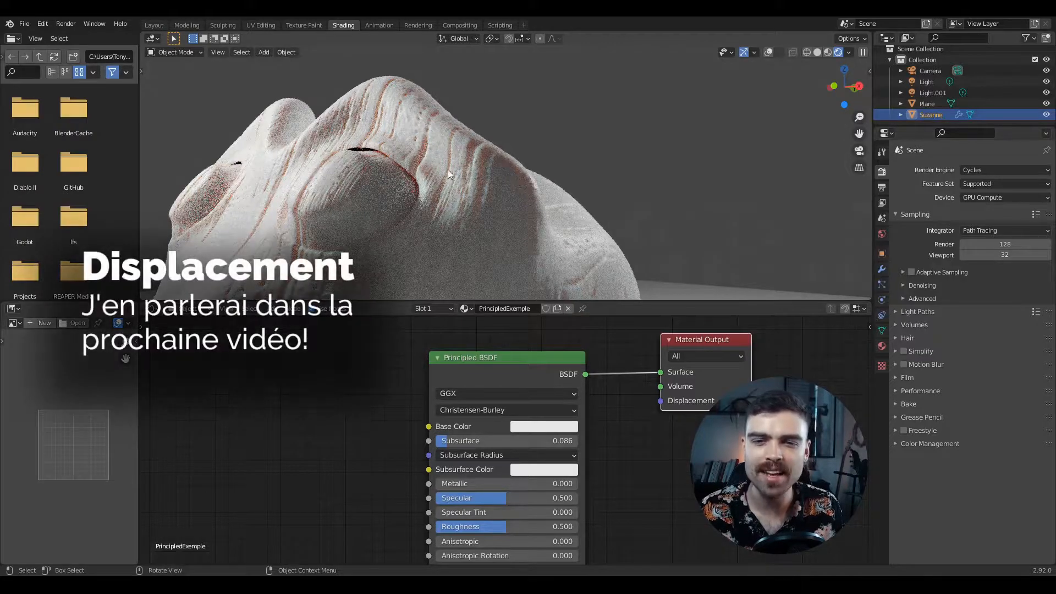
pyautogui.moveTo(469, 160); pyautogui.dragTo(470, 160, button='middle')
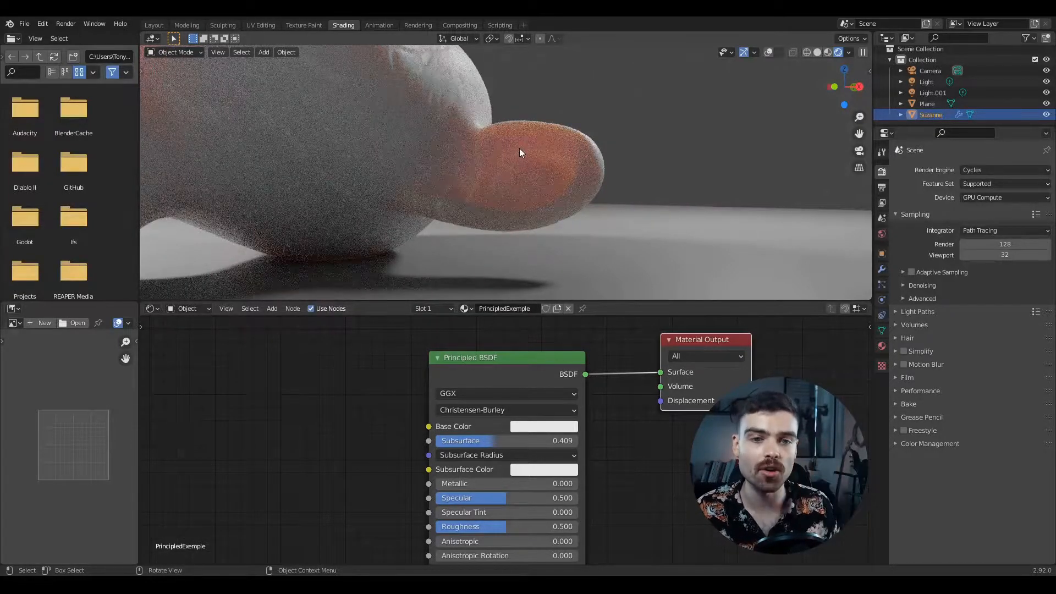
pyautogui.press('KP_0')
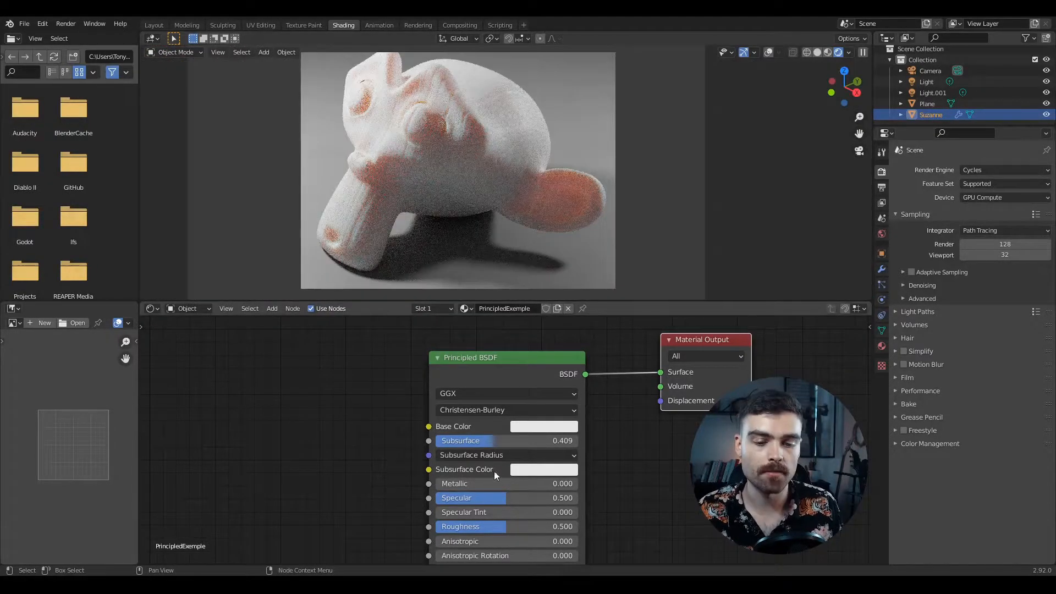
# Test green and light blue as the Principled BSDF's Subsurface Color and finish with a near-white tint.
pyautogui.click(544, 470)
pyautogui.click(536, 311)
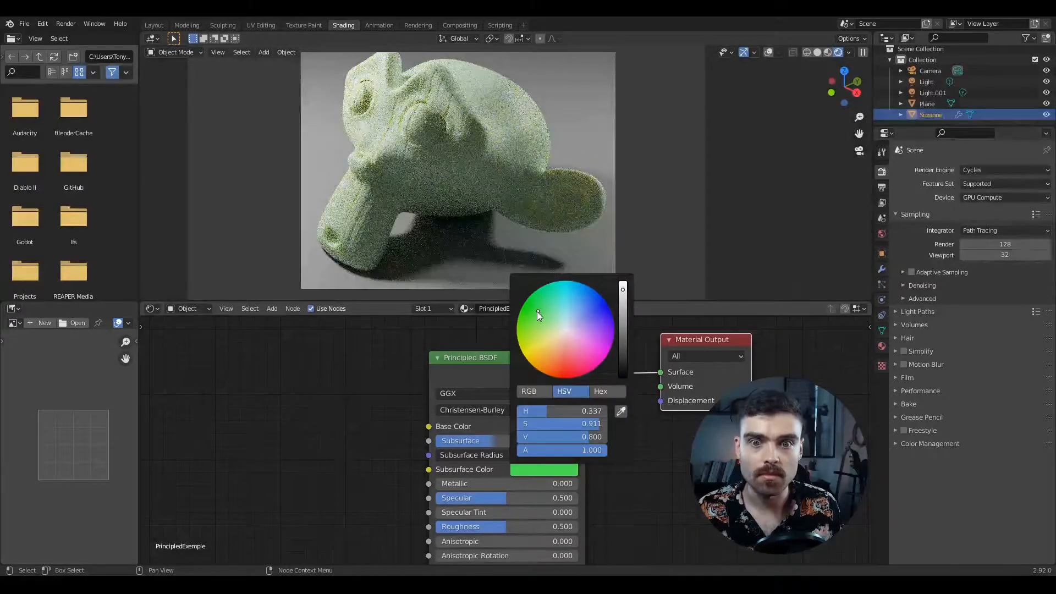
pyautogui.click(575, 308)
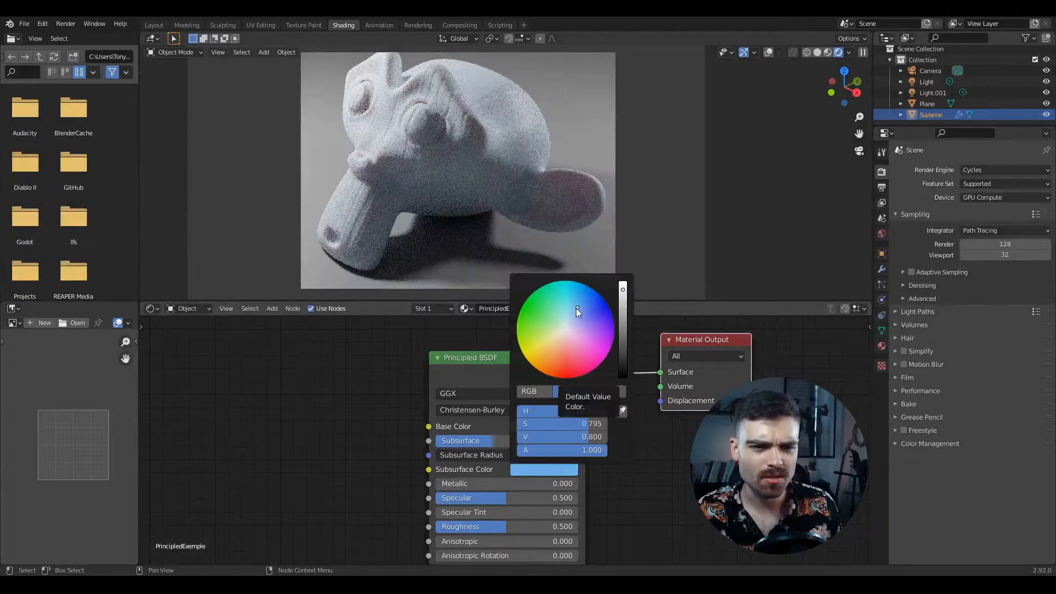
pyautogui.click(579, 337)
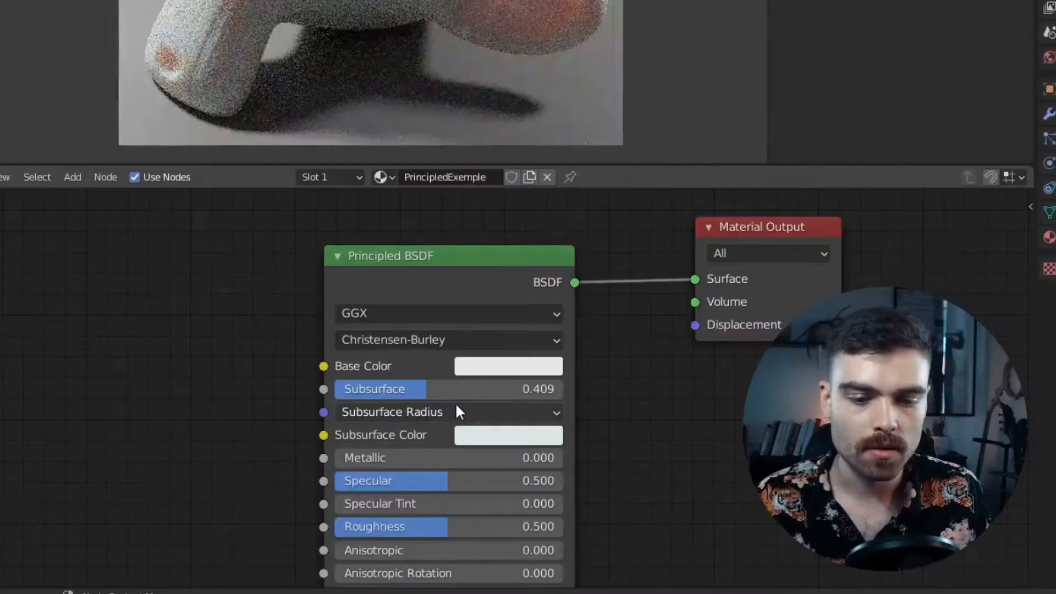
# Test a third Subsurface Radius value of 0.540 and choose Random Walk as the subsurface method.
pyautogui.click(510, 455)
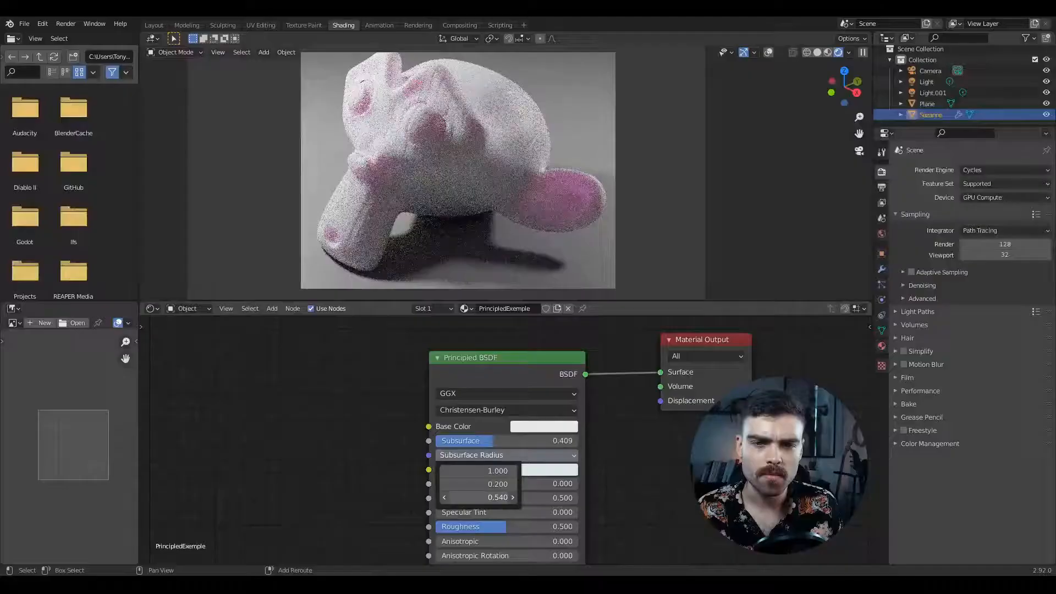
pyautogui.moveTo(435, 480); pyautogui.dragTo(506, 484)
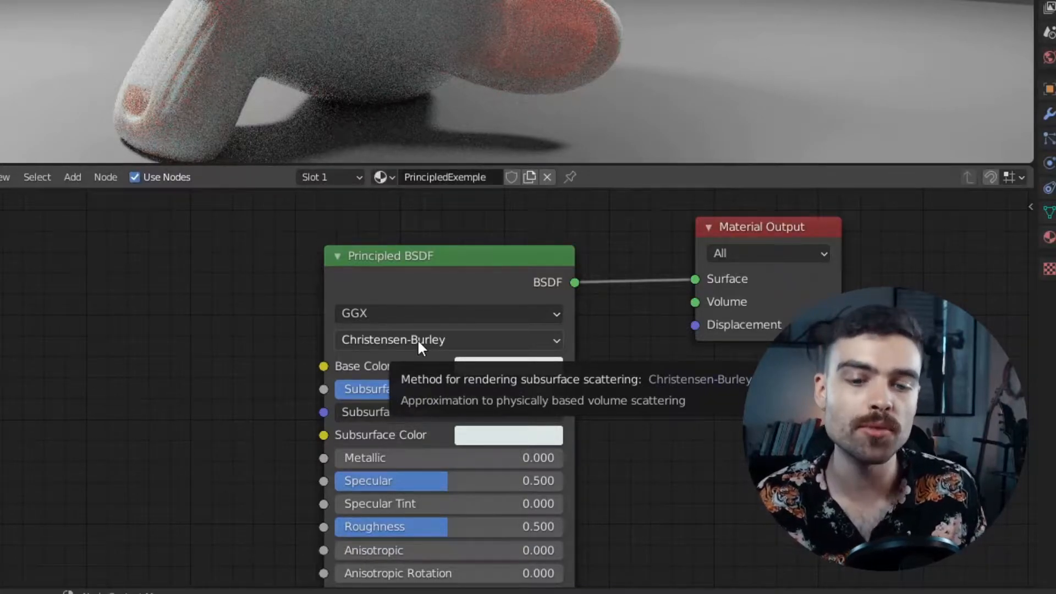
pyautogui.click(418, 338)
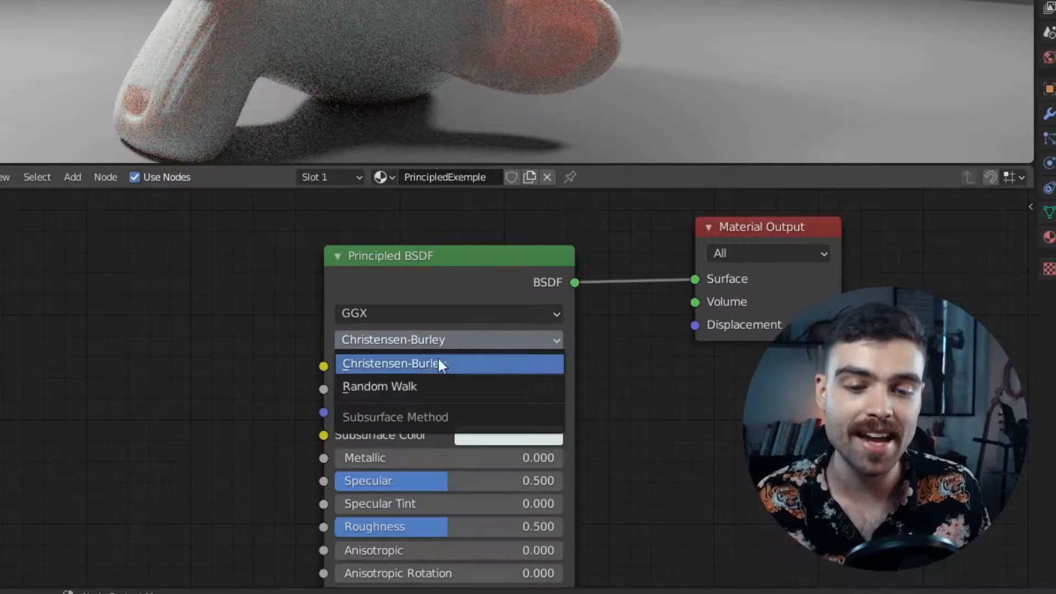
pyautogui.click(415, 388)
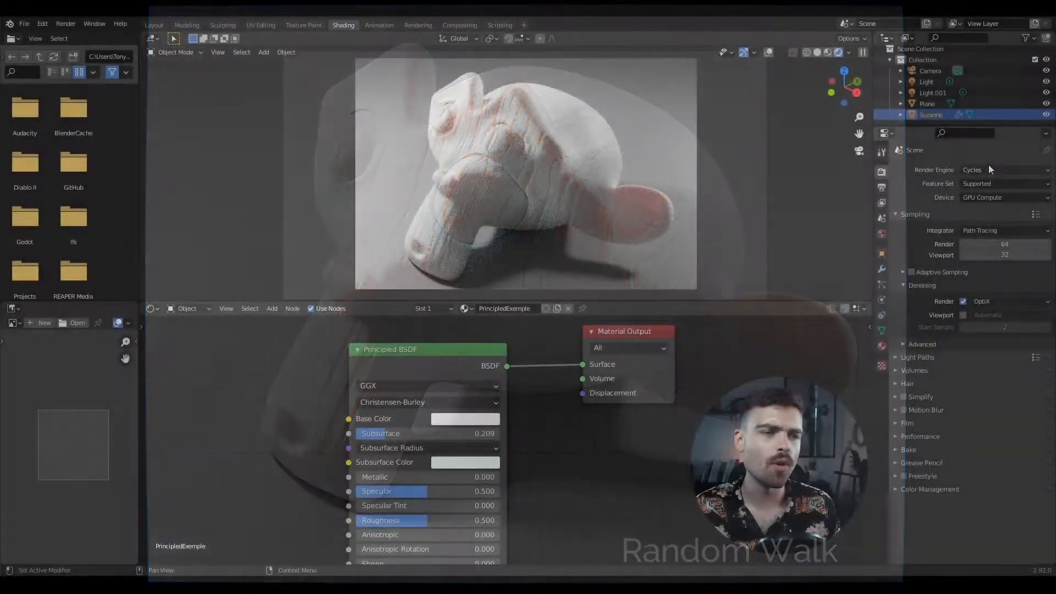
# Switch the render engine to Eevee and raise the Principled BSDF's Subsurface to 0.305.
pyautogui.click(989, 169)
pyautogui.click(982, 183)
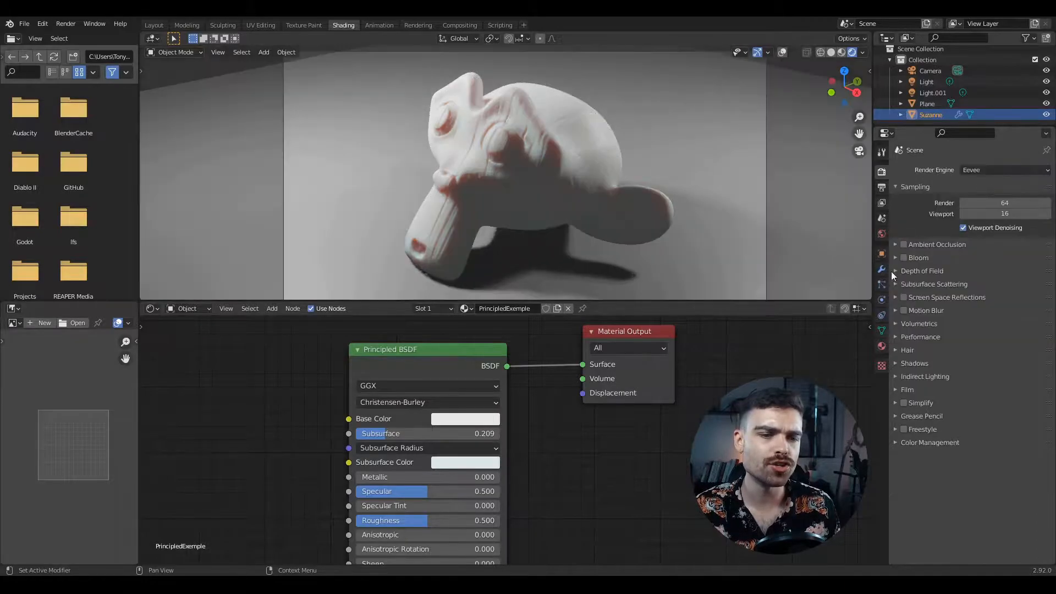
pyautogui.moveTo(514, 423); pyautogui.dragTo(522, 444, button='middle')
pyautogui.scroll(1, 520, 209)
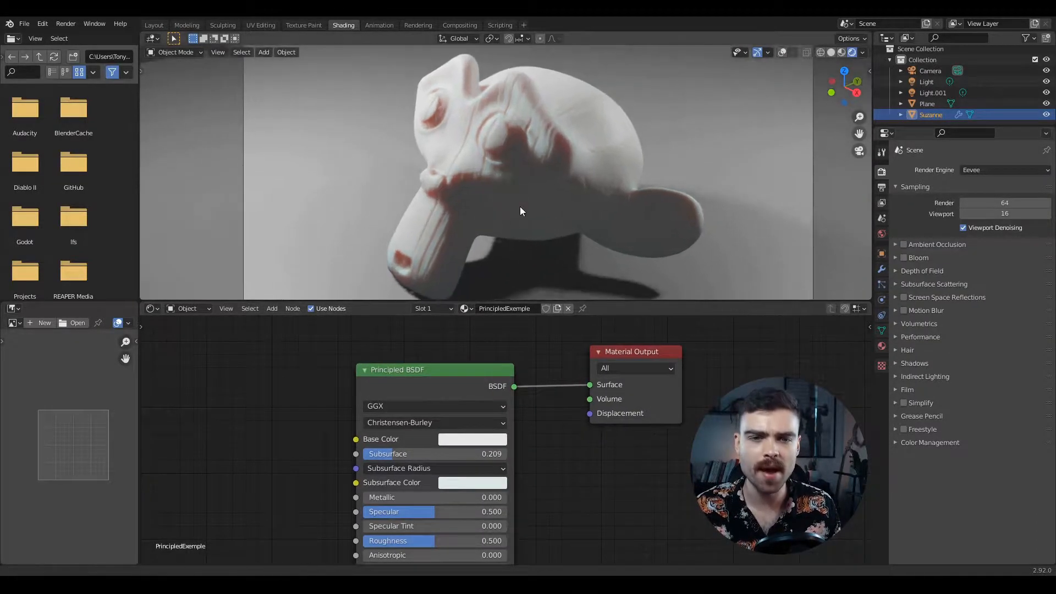
pyautogui.moveTo(393, 453)
pyautogui.mouseDown()
pyautogui.moveTo(365, 454)
pyautogui.moveTo(486, 454)
pyautogui.moveTo(407, 454)
pyautogui.mouseUp()
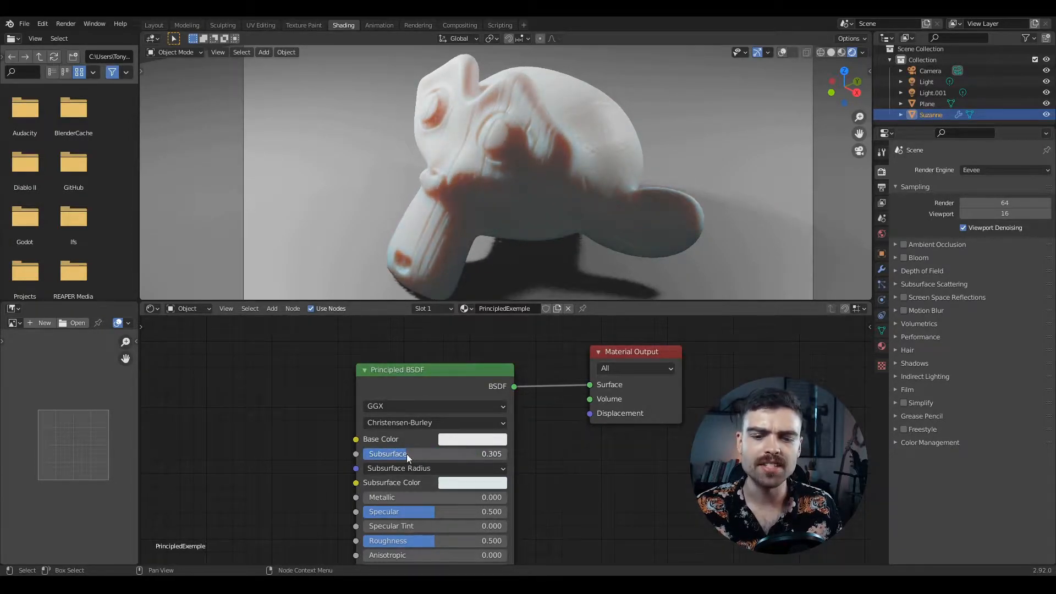
# Compare the subsurface methods in Eevee by switching to Random Walk and back to Christensen-Burley.
pyautogui.click(424, 422)
pyautogui.click(418, 452)
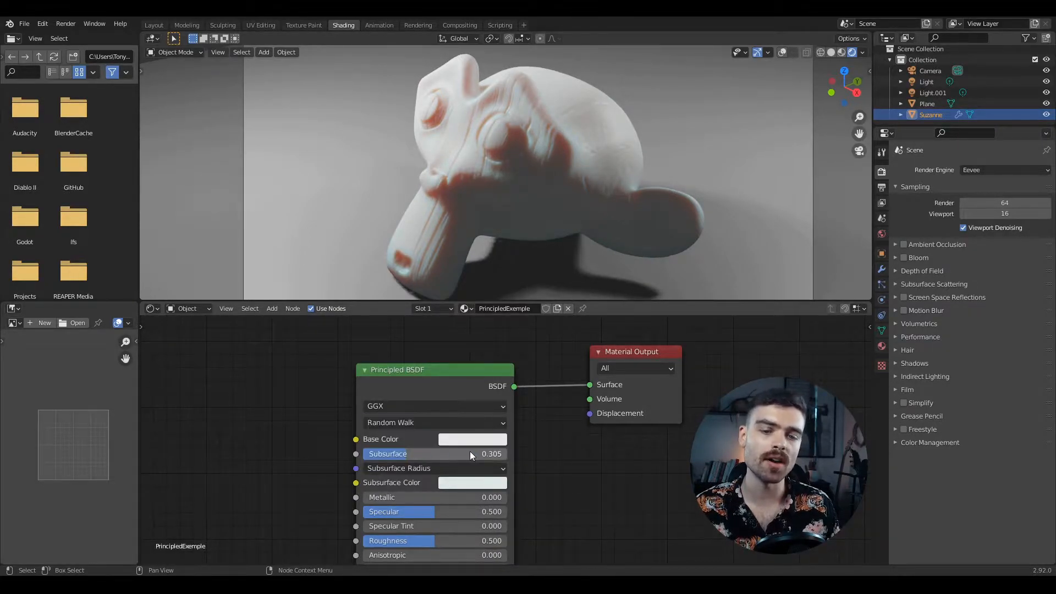
pyautogui.click(430, 424)
pyautogui.click(418, 439)
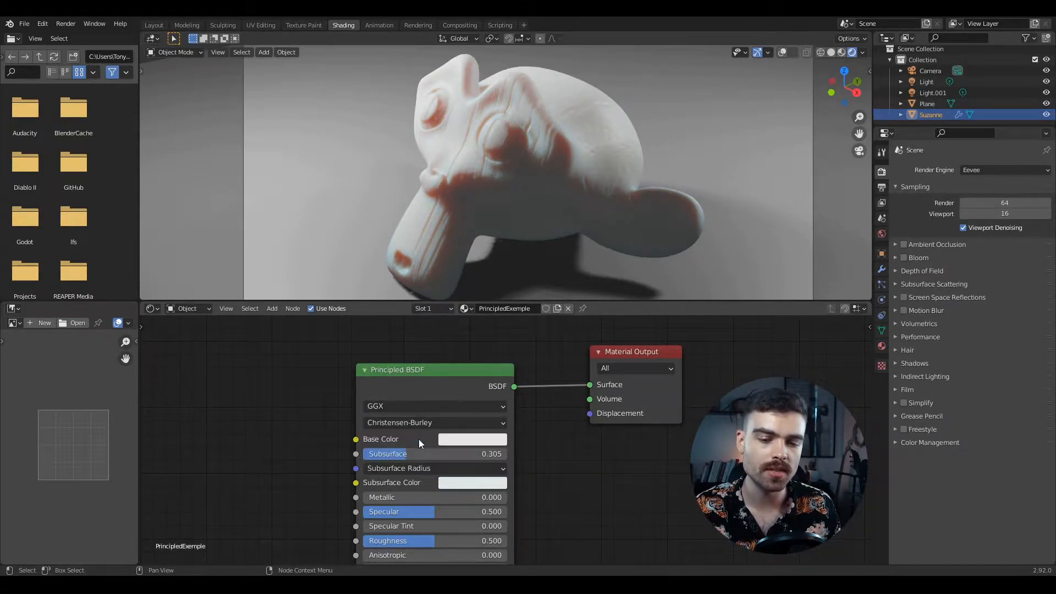
# Set Subsurface to 0.332, test cyan as the Subsurface Color, and vary the first Subsurface Radius value.
pyautogui.moveTo(418, 454)
pyautogui.mouseDown()
pyautogui.moveTo(392, 454)
pyautogui.moveTo(420, 454)
pyautogui.mouseUp()
pyautogui.click(469, 483)
pyautogui.moveTo(487, 361); pyautogui.dragTo(496, 305)
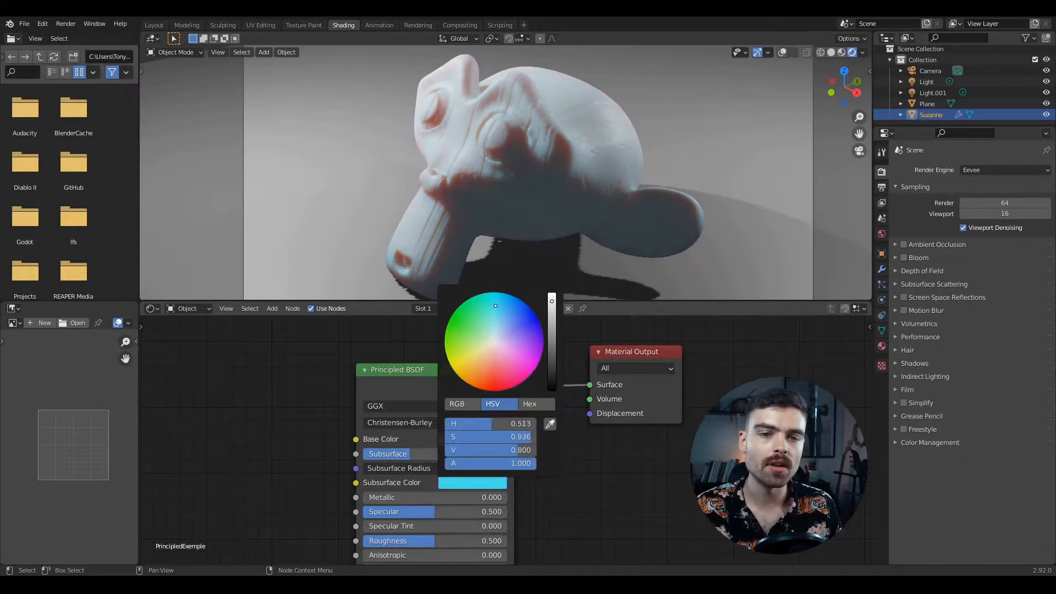
pyautogui.moveTo(496, 306); pyautogui.dragTo(468, 316)
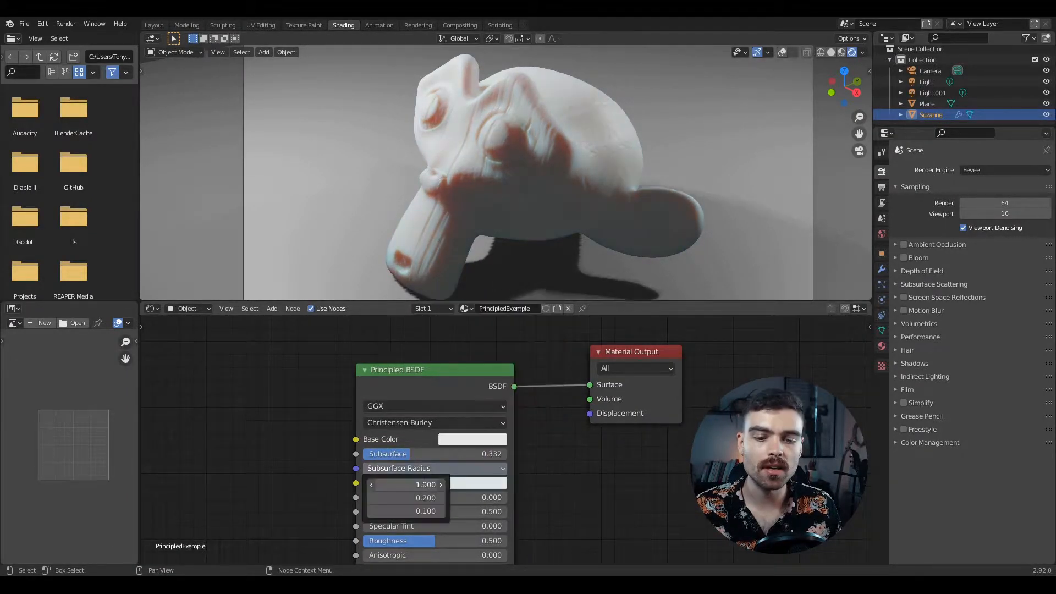
pyautogui.moveTo(406, 485); pyautogui.dragTo(429, 485)
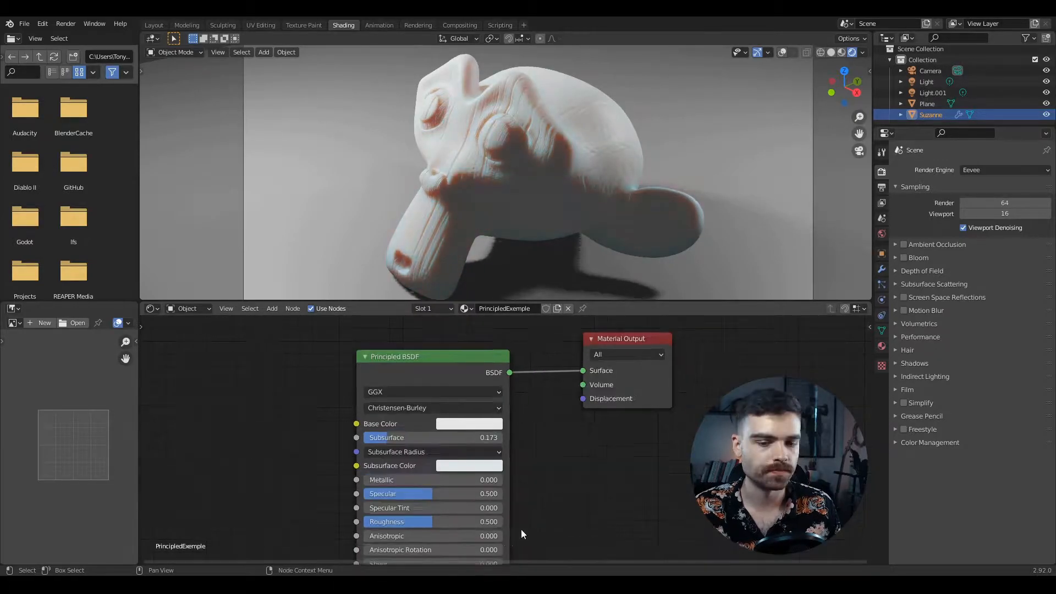
# Switch the render engine to Cycles and bring the Principled BSDF's Subsurface down to 0.000.
pyautogui.click(1005, 169)
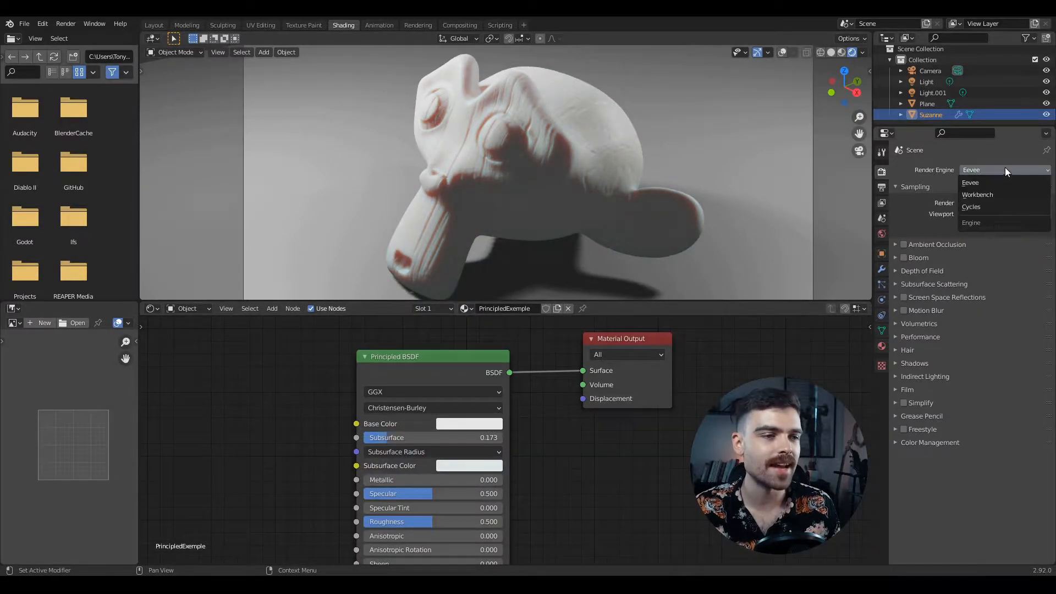
pyautogui.click(988, 205)
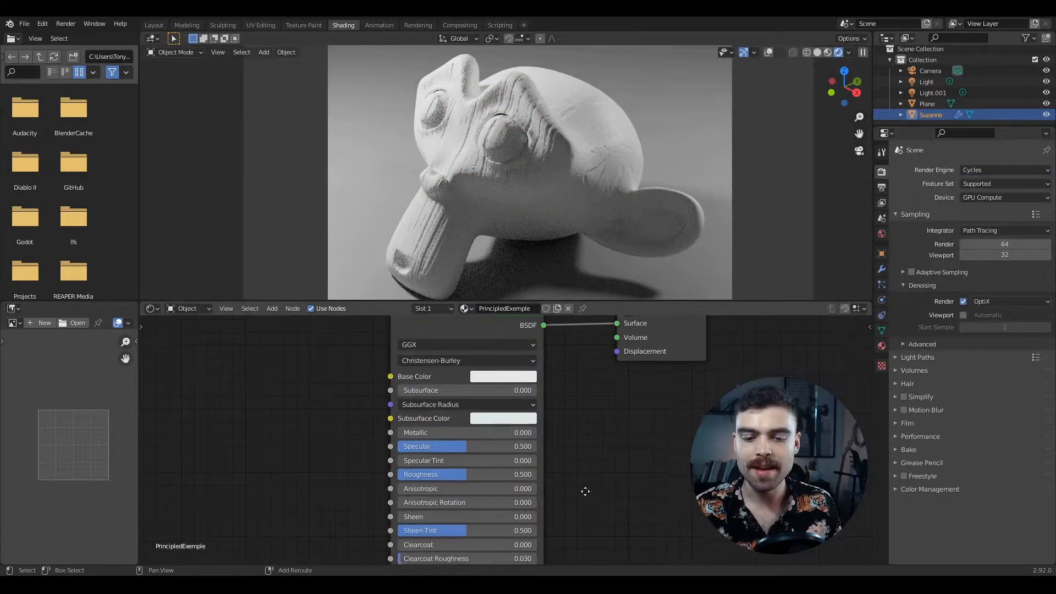
pyautogui.moveTo(585, 491); pyautogui.dragTo(575, 424, button='middle')
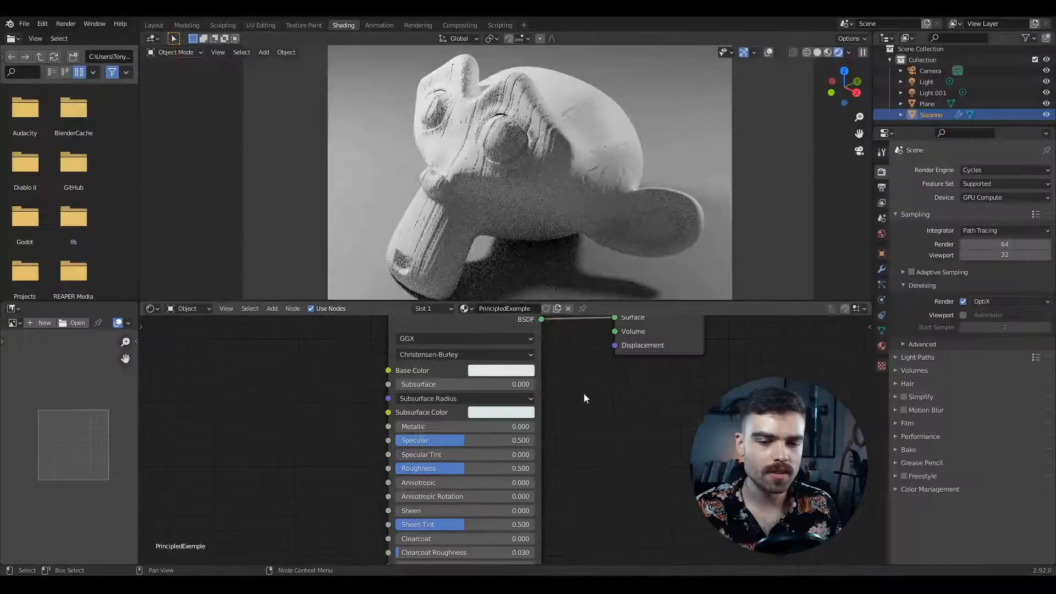
# Change the monkey's Base Color to coral red and raise its Specular Tint to 1.000.
pyautogui.click(500, 370)
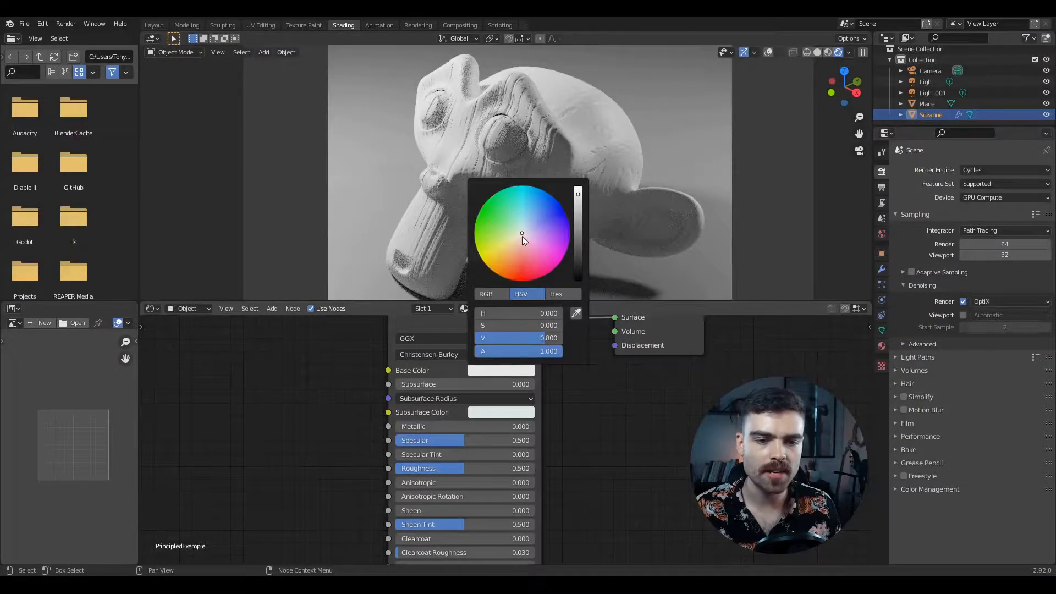
pyautogui.click(520, 264)
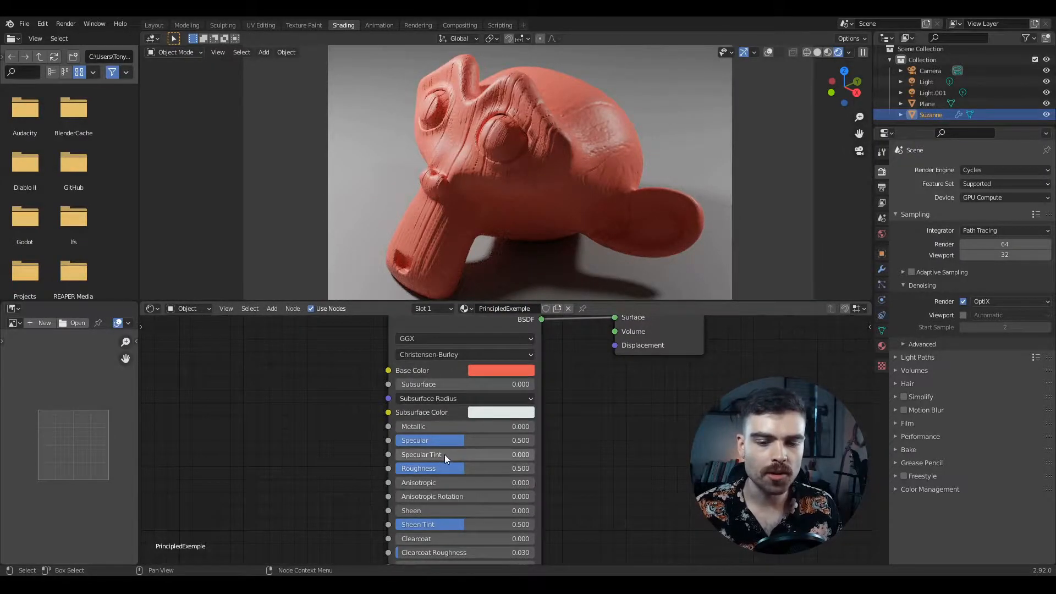
pyautogui.moveTo(441, 454); pyautogui.dragTo(537, 454)
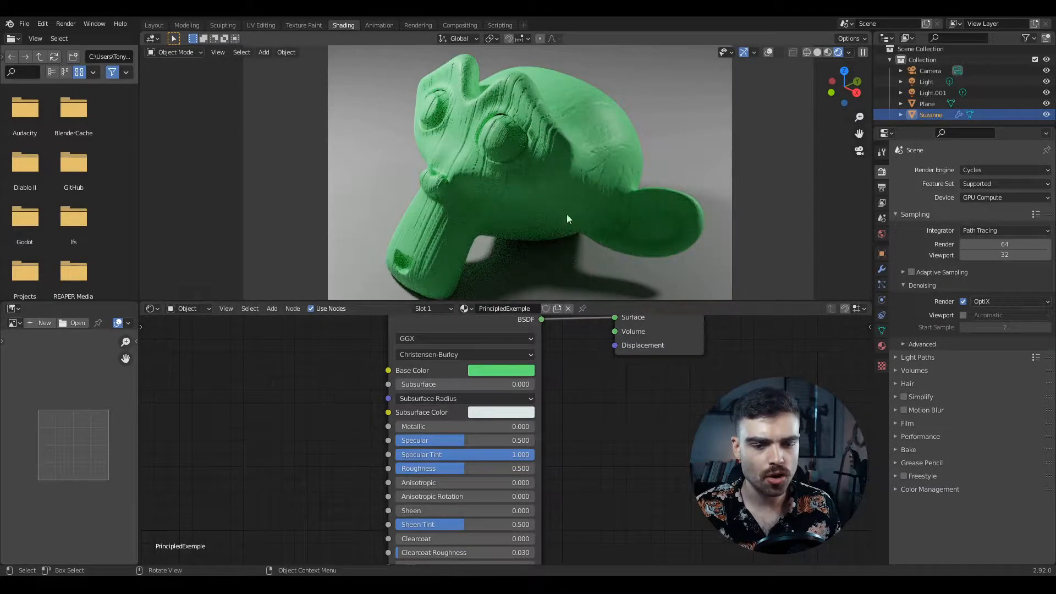
# Reset the Principled BSDF's Specular Tint to 0.
pyautogui.click(468, 454)
pyautogui.write('0')
pyautogui.press('Return')
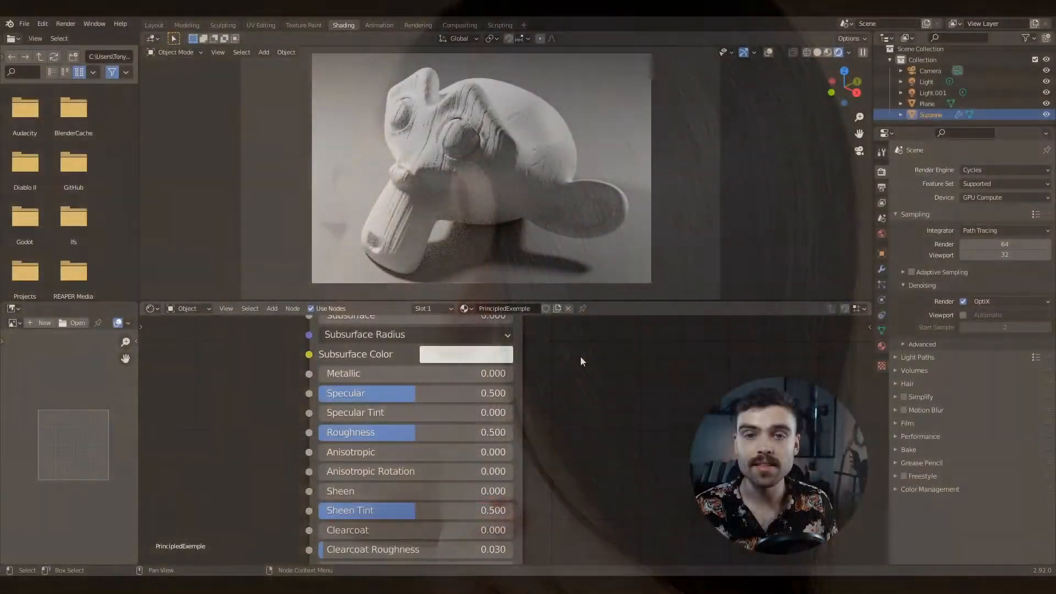
# Set both Metallic and Anisotropic on the Principled BSDF to 1.000.
pyautogui.keyDown('shift'); pyautogui.scroll(4, 579, 357); pyautogui.keyUp('shift')
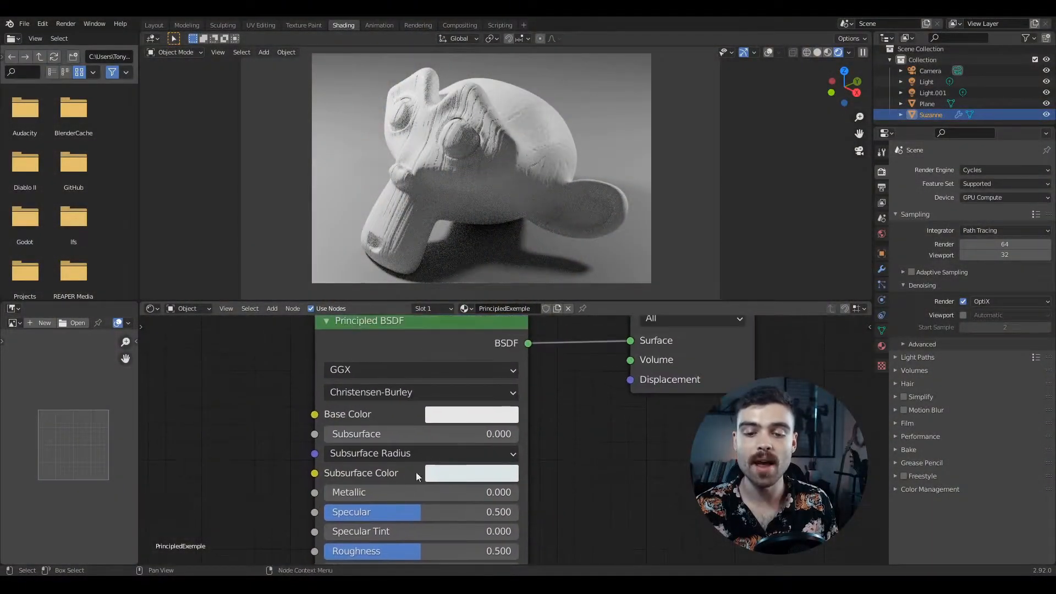
pyautogui.moveTo(418, 492); pyautogui.dragTo(526, 494)
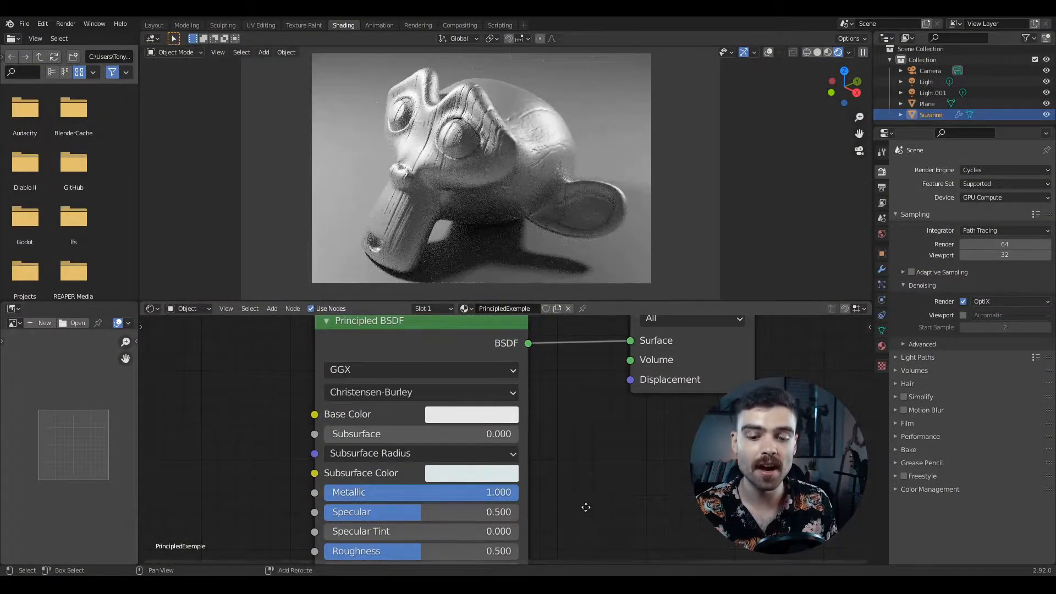
pyautogui.keyDown('shift'); pyautogui.scroll(-5, 585, 513); pyautogui.keyUp('shift')
pyautogui.moveTo(346, 427); pyautogui.dragTo(542, 426)
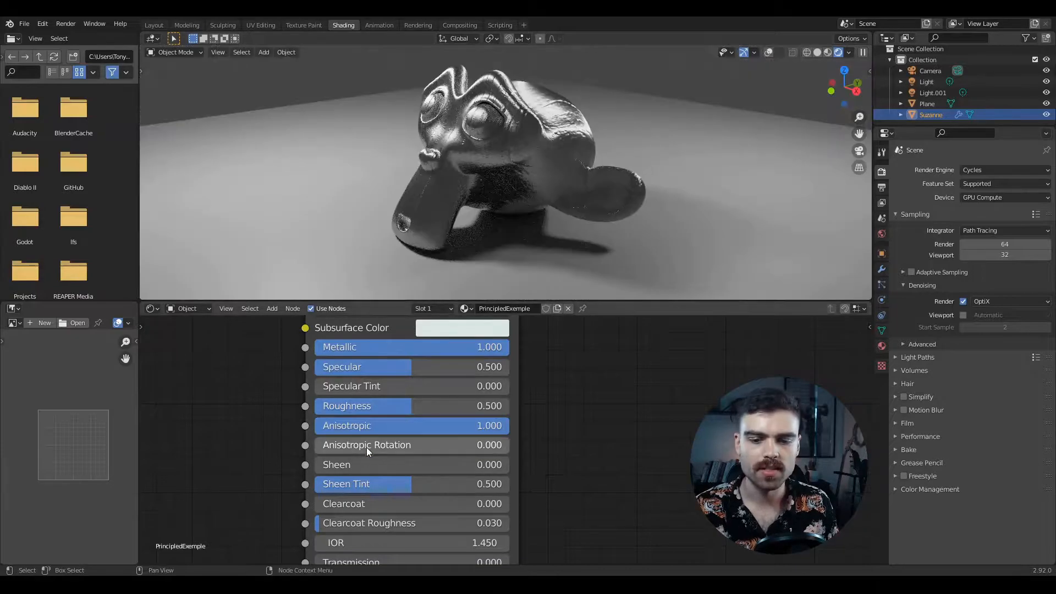
# Set Anisotropic Rotation to 0.282, inspect the monkey's reflections from several angles, and undo the last Anisotropic change.
pyautogui.moveTo(511, 110); pyautogui.dragTo(530, 157, button='middle')
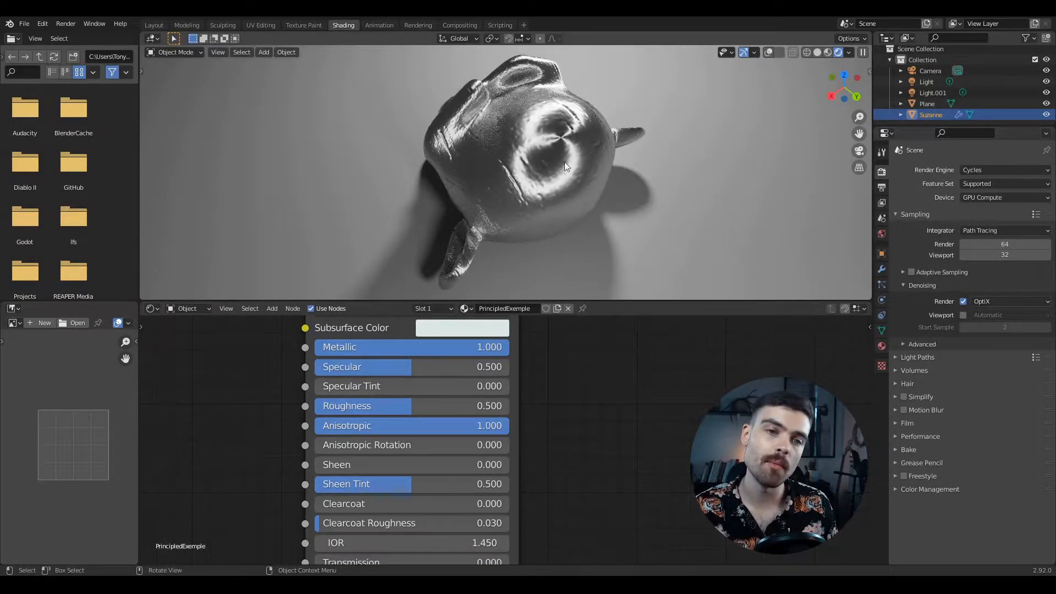
pyautogui.moveTo(418, 444); pyautogui.dragTo(473, 445)
pyautogui.moveTo(495, 236)
pyautogui.mouseDown(button='middle')
pyautogui.moveTo(616, 192)
pyautogui.moveTo(483, 229)
pyautogui.mouseUp(button='middle')
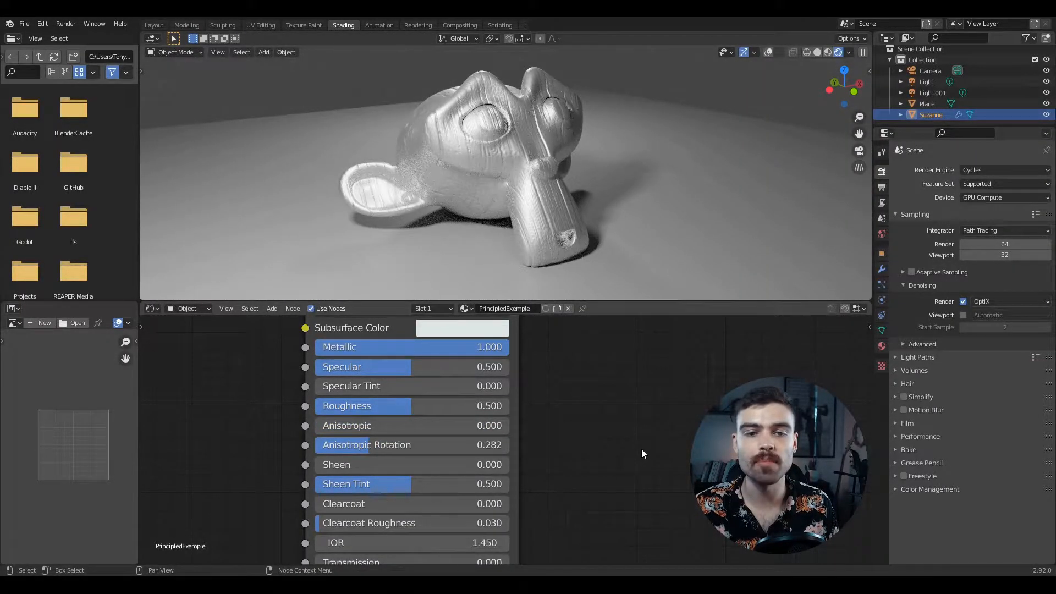
pyautogui.hotkey('ctrl', 'z')
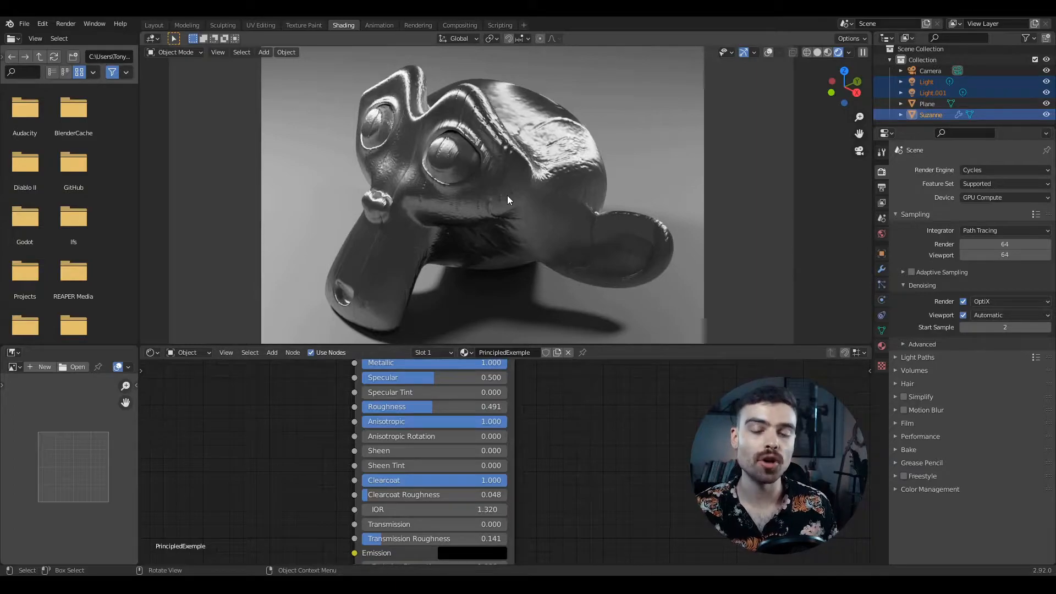
pyautogui.moveTo(554, 457); pyautogui.dragTo(532, 505, button='middle')
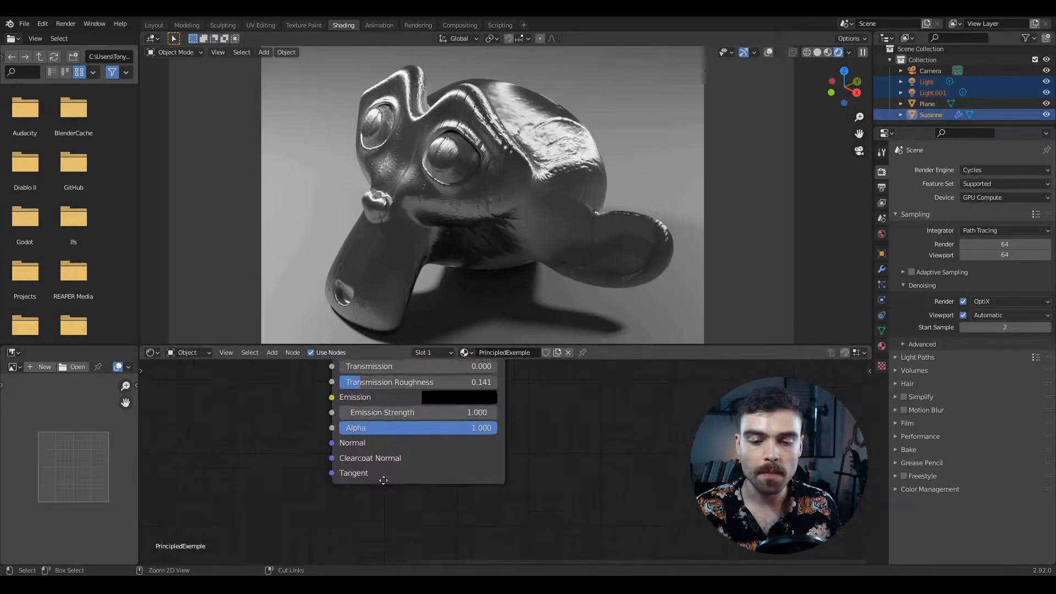
# Switch the render engine to Eevee and reset Anisotropic and Anisotropic Rotation on the Principled BSDF to 0.
pyautogui.scroll(2, 383, 424)
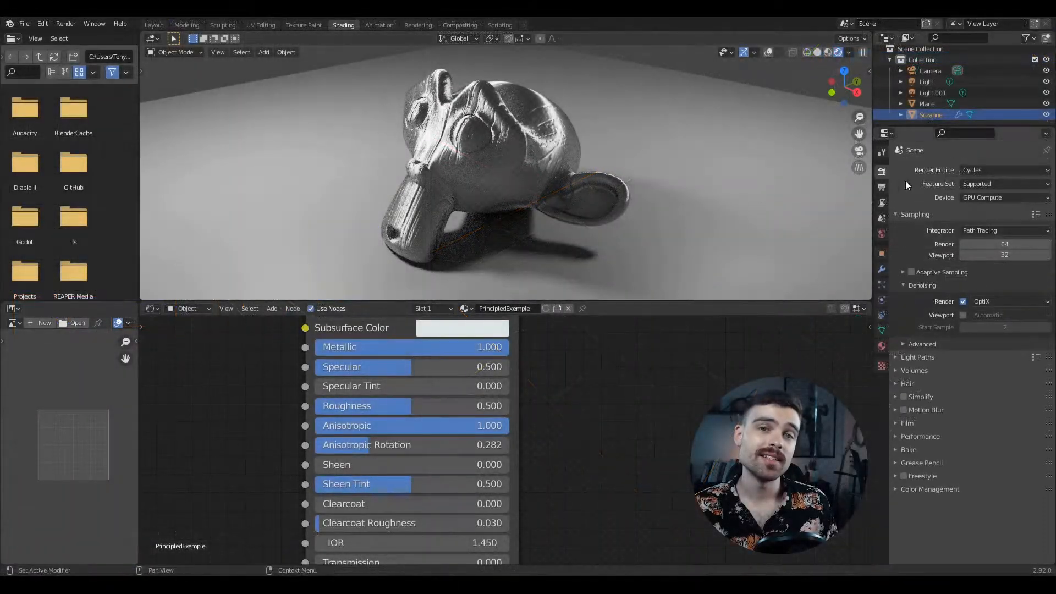
pyautogui.click(1005, 170)
pyautogui.click(990, 185)
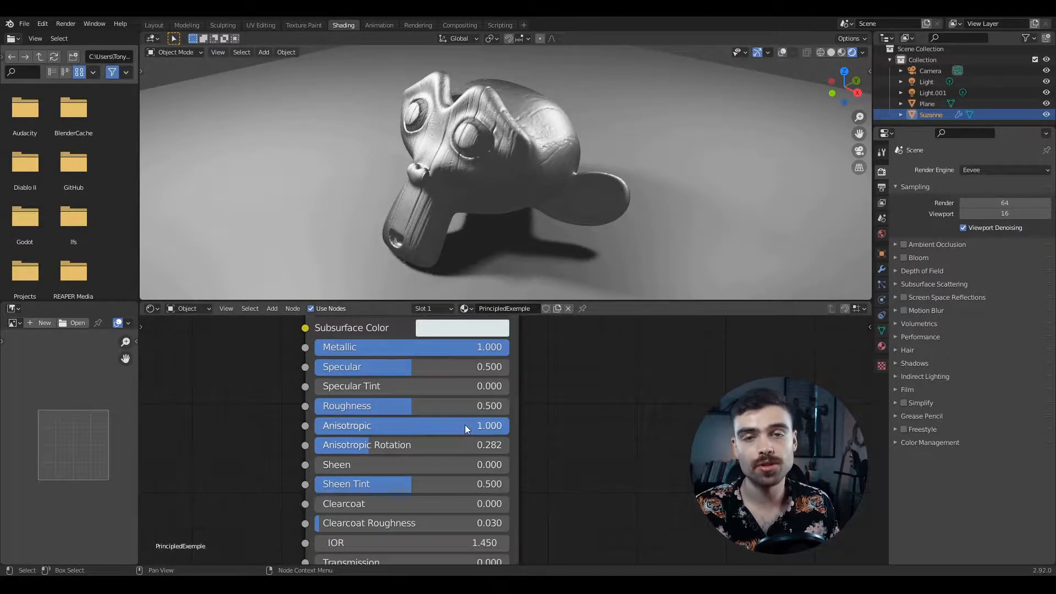
pyautogui.moveTo(474, 424); pyautogui.dragTo(316, 425)
pyautogui.moveTo(377, 444); pyautogui.dragTo(316, 444)
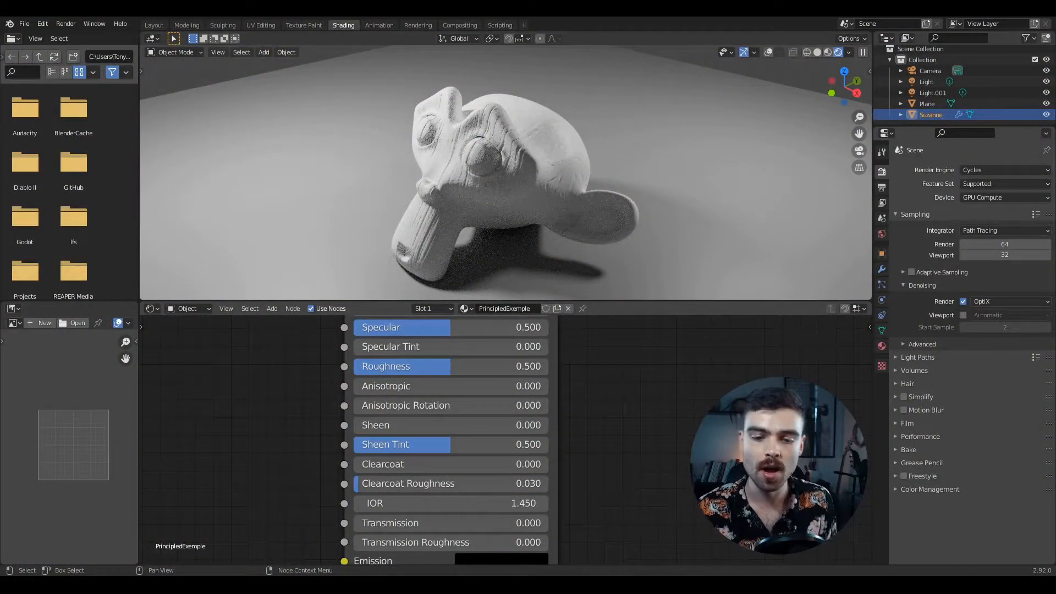
# Raise Sheen to 1.000 and change the monkey's Base Color to dark blue.
pyautogui.moveTo(452, 425); pyautogui.dragTo(548, 425)
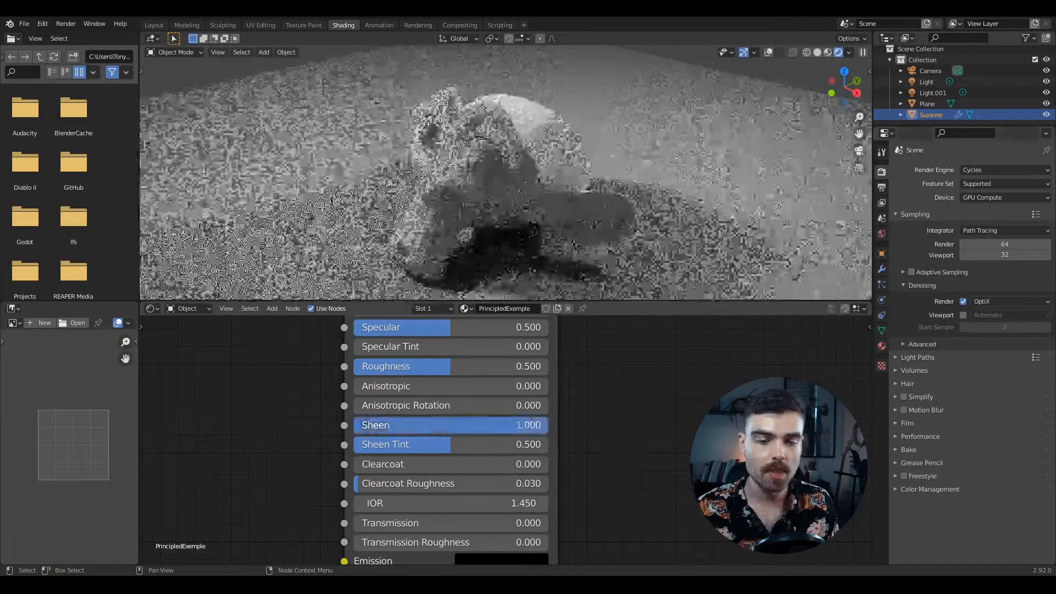
pyautogui.moveTo(566, 361); pyautogui.dragTo(559, 560, button='middle')
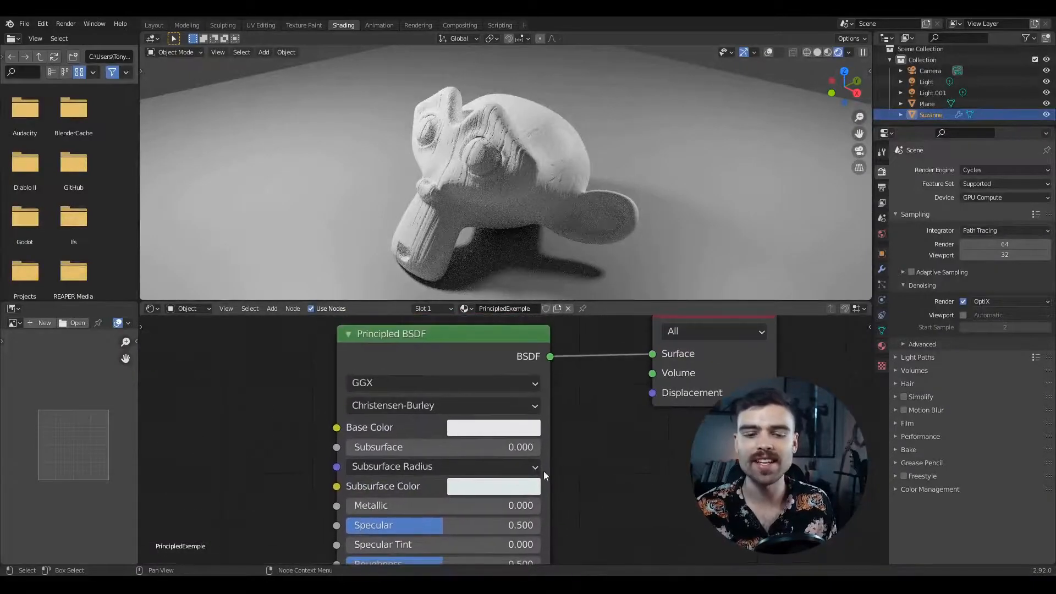
pyautogui.click(494, 425)
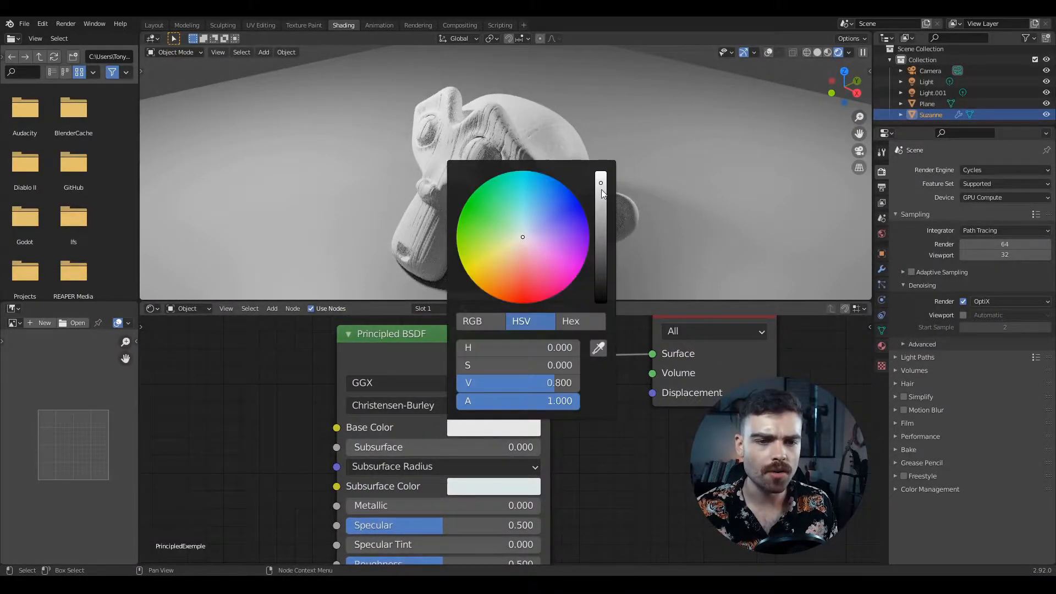
pyautogui.moveTo(602, 191); pyautogui.dragTo(601, 256)
pyautogui.moveTo(553, 221); pyautogui.dragTo(549, 215)
# Set the Principled BSDF's Roughness to 0.782 and raise Sheen from zero to 1.000.
pyautogui.moveTo(445, 545); pyautogui.dragTo(441, 460, button='middle')
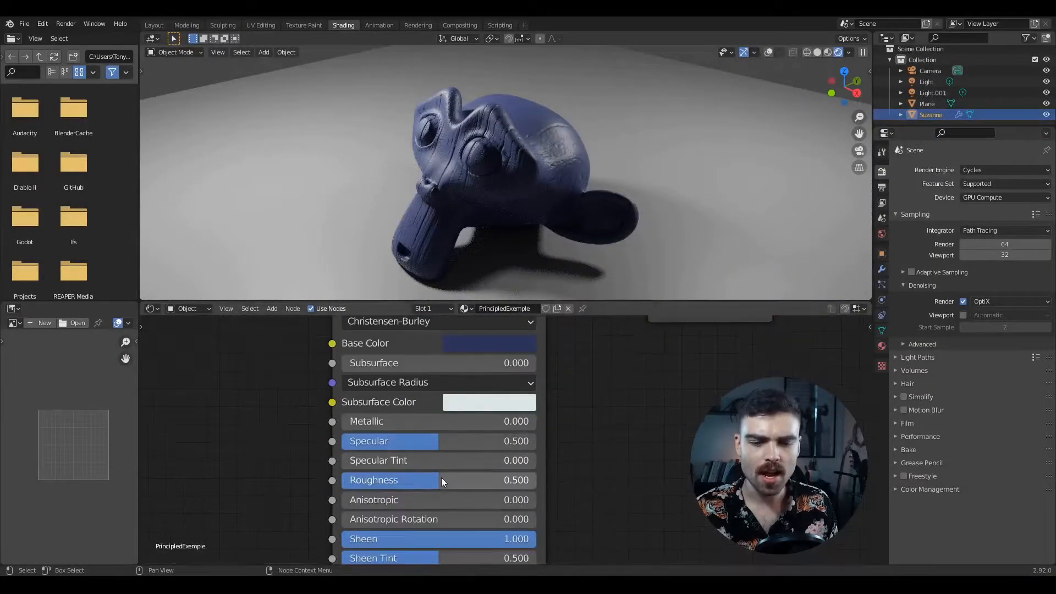
pyautogui.moveTo(439, 480); pyautogui.dragTo(482, 480)
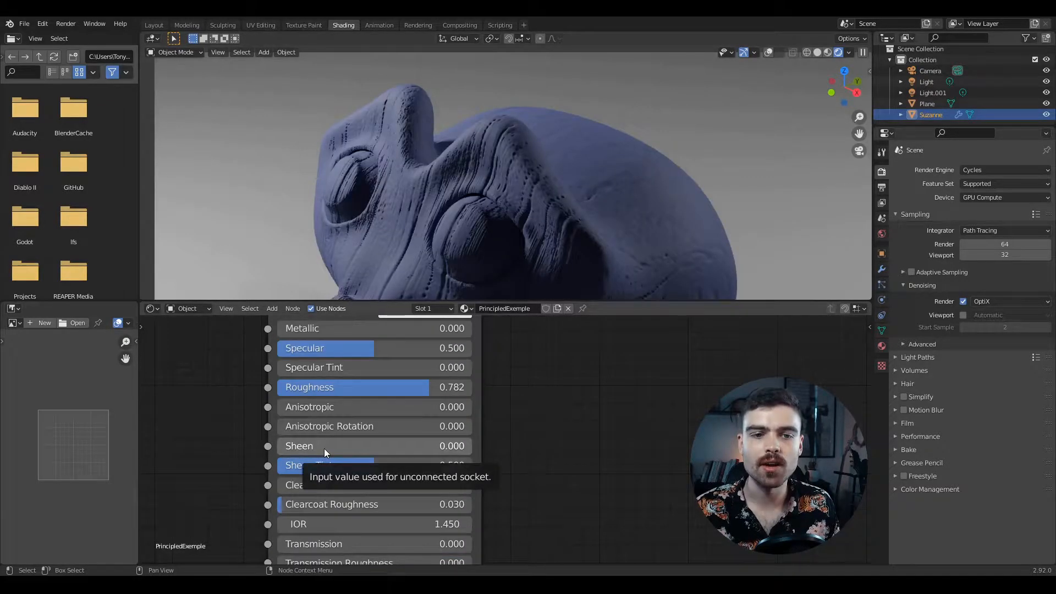
pyautogui.moveTo(324, 450); pyautogui.dragTo(471, 446)
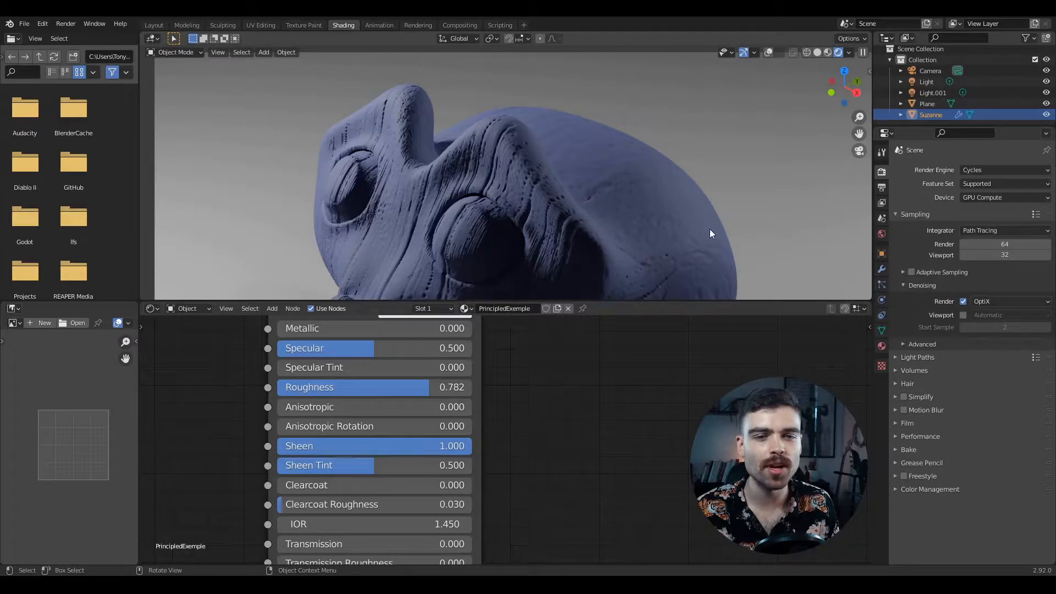
# Try Sheen Tint at 0.159 and raise it to 1.000 to compare the effect on the monkey.
pyautogui.moveTo(374, 466); pyautogui.dragTo(308, 466)
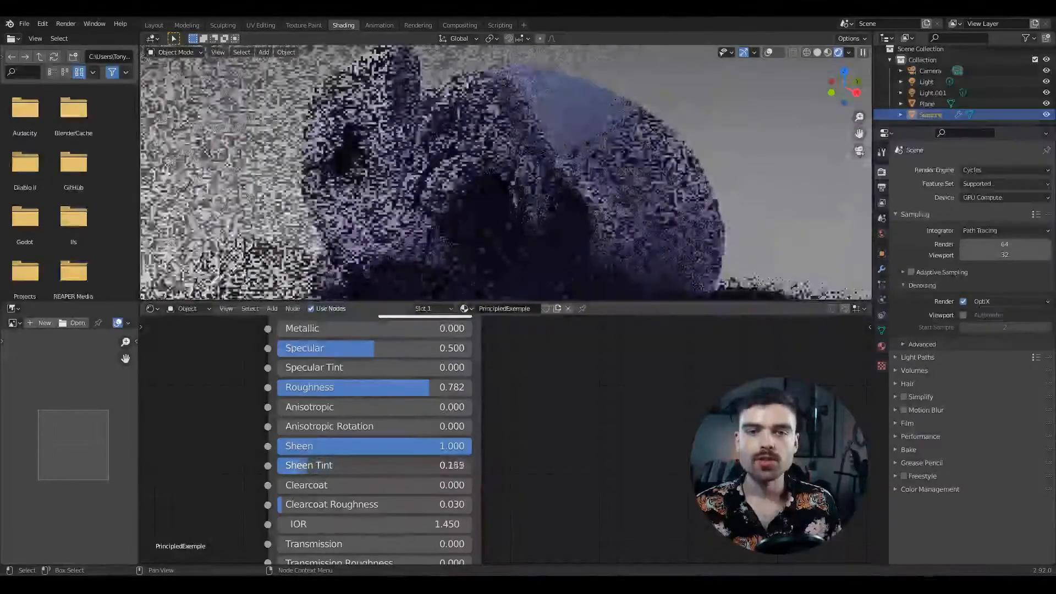
pyautogui.moveTo(564, 375); pyautogui.dragTo(584, 432, button='middle')
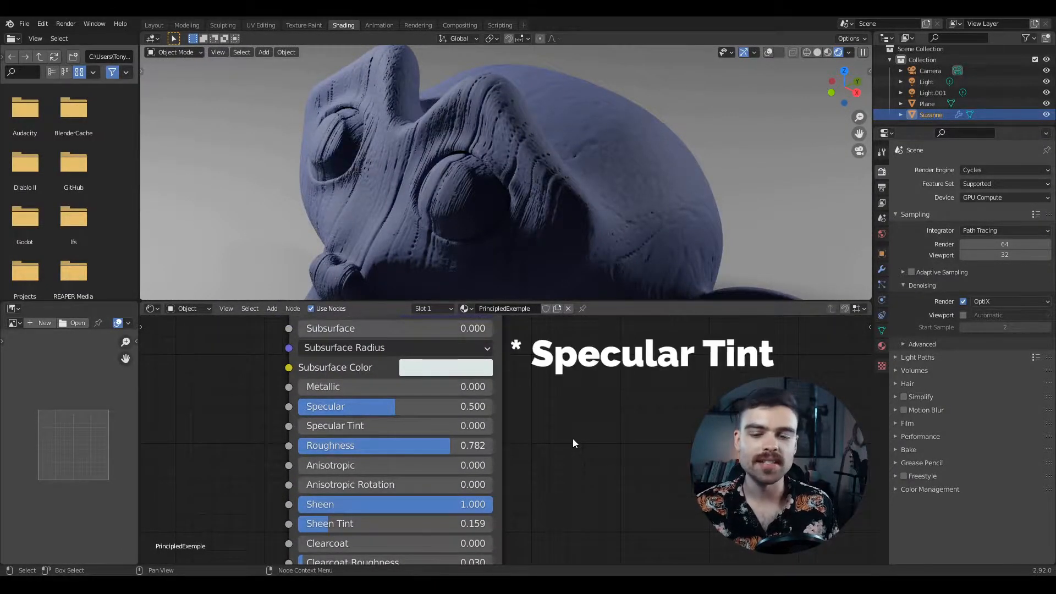
pyautogui.moveTo(332, 524); pyautogui.dragTo(496, 524)
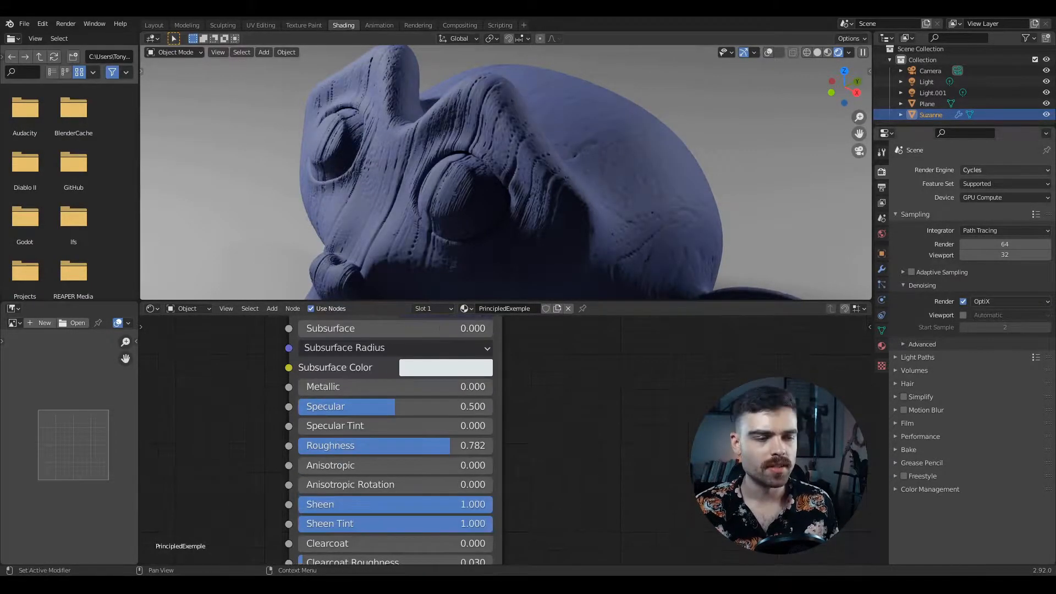
# Switch the render engine to Eevee and vary Sheen down and back up to compare its effect.
pyautogui.click(984, 170)
pyautogui.click(986, 183)
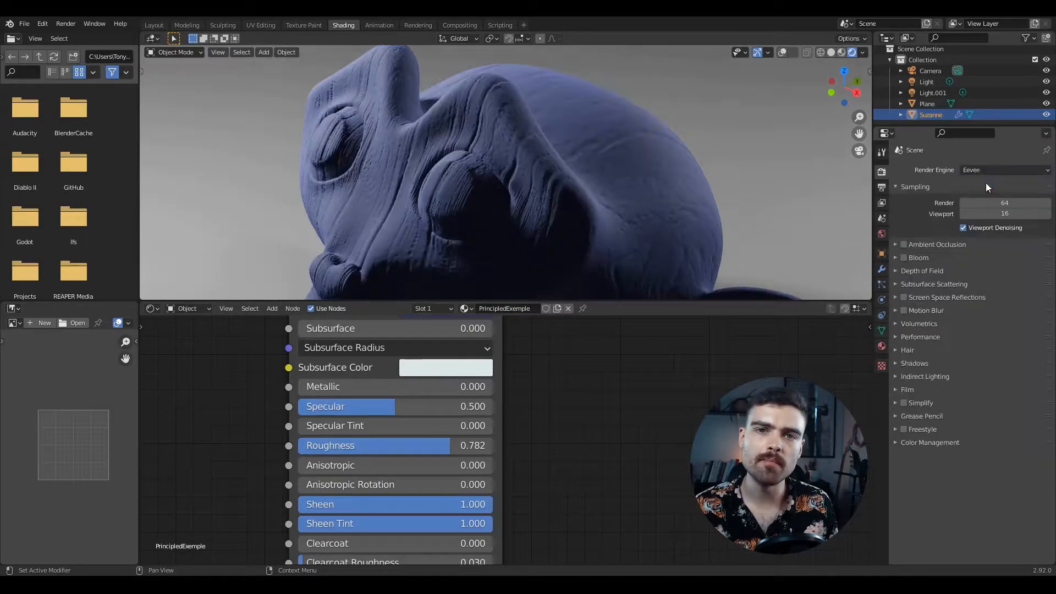
pyautogui.moveTo(463, 504)
pyautogui.mouseDown()
pyautogui.moveTo(269, 505)
pyautogui.moveTo(463, 505)
pyautogui.moveTo(300, 504)
pyautogui.moveTo(348, 504)
pyautogui.mouseUp()
pyautogui.moveTo(348, 504); pyautogui.dragTo(491, 504)
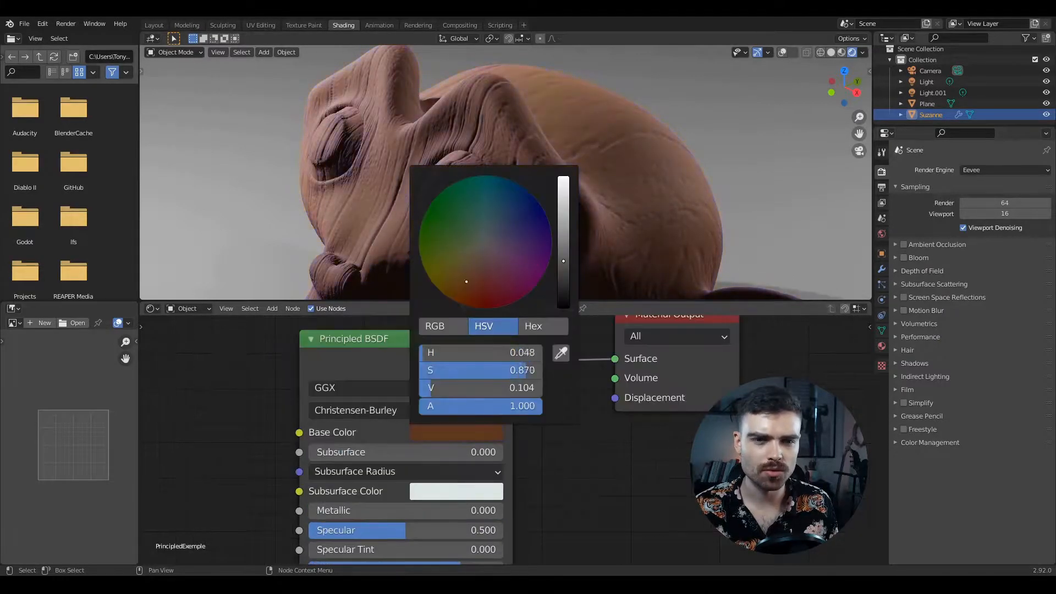
# Try a brown Base Color on the monkey with Sheen Tint lowered to 0, and save the file.
pyautogui.moveTo(469, 281); pyautogui.dragTo(456, 277)
pyautogui.moveTo(572, 530); pyautogui.dragTo(581, 395, button='middle')
pyautogui.moveTo(478, 511); pyautogui.dragTo(318, 512)
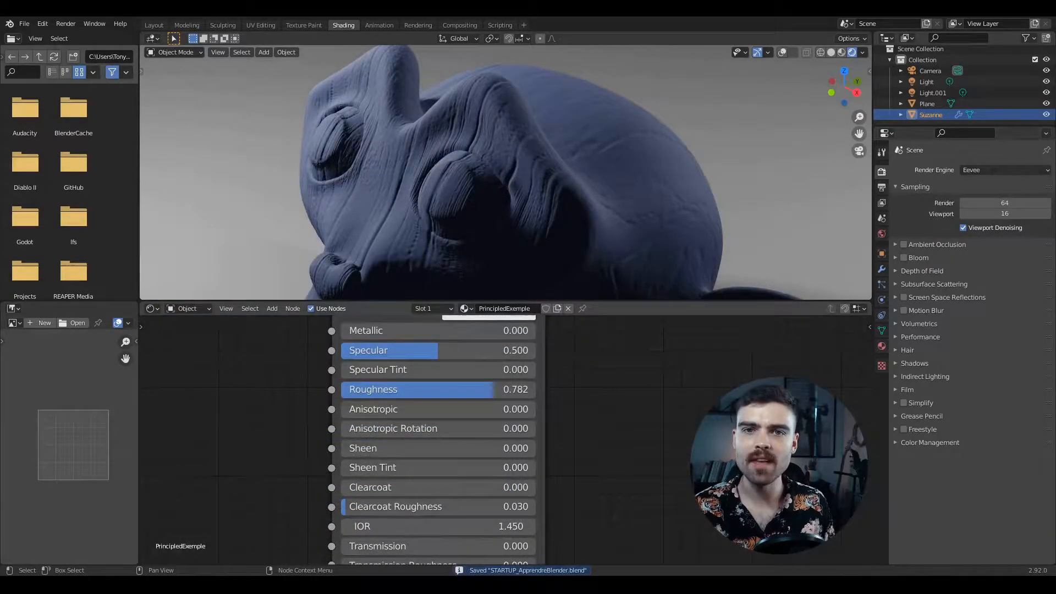
pyautogui.hotkey('ctrl', 's')
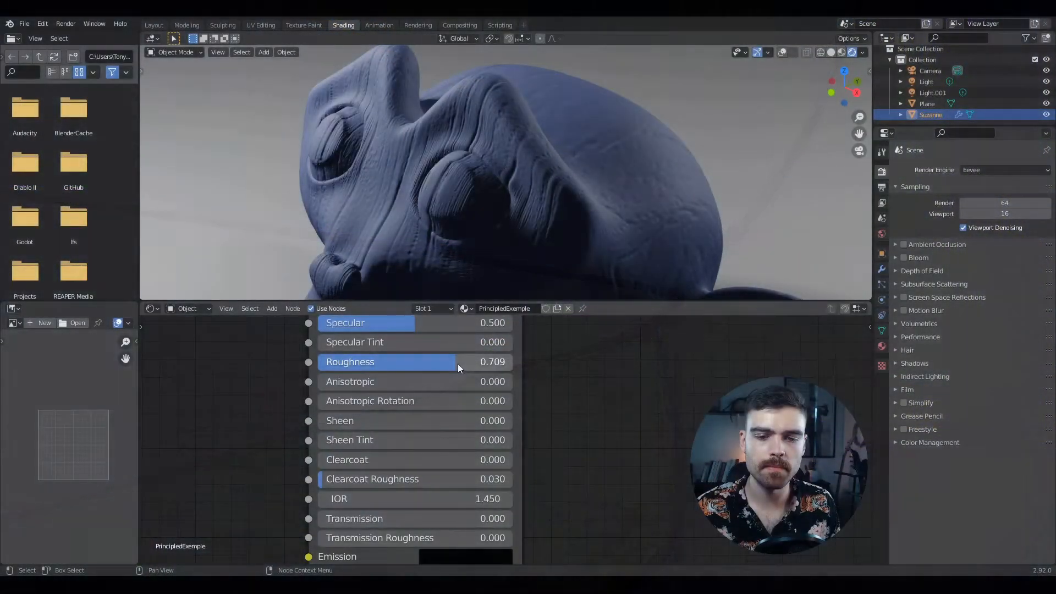
# Set the Principled BSDF's Roughness to 0.632, Clearcoat to 1.000 and Clearcoat Roughness to 0.185.
pyautogui.moveTo(459, 367)
pyautogui.mouseDown()
pyautogui.moveTo(411, 367)
pyautogui.moveTo(462, 367)
pyautogui.moveTo(427, 367)
pyautogui.moveTo(441, 362)
pyautogui.mouseUp()
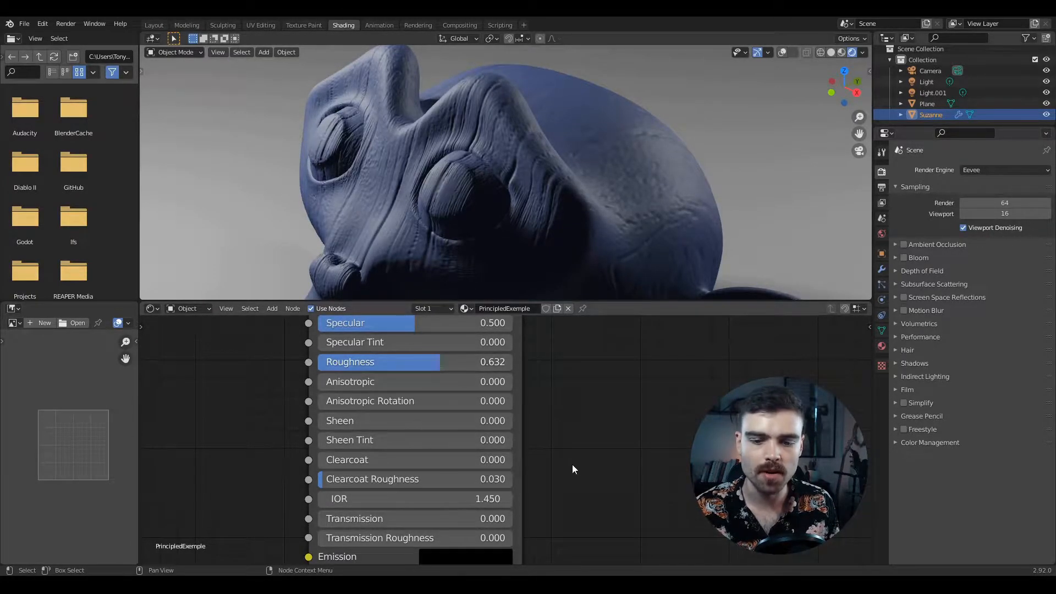
pyautogui.moveTo(572, 464); pyautogui.dragTo(541, 409, button='middle')
pyautogui.moveTo(334, 405); pyautogui.dragTo(482, 405)
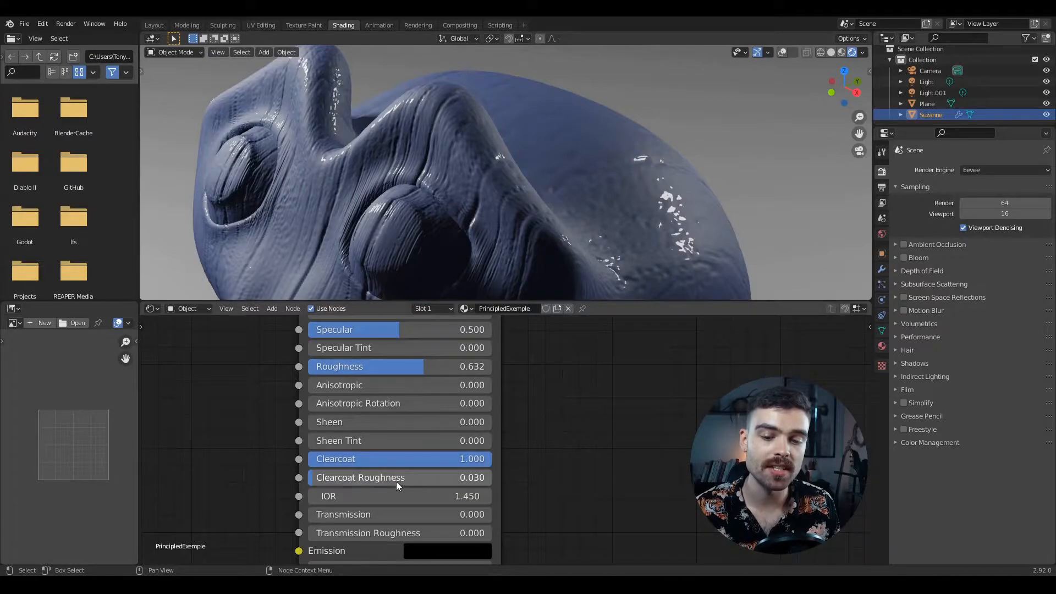
pyautogui.moveTo(344, 477)
pyautogui.mouseDown()
pyautogui.moveTo(454, 477)
pyautogui.moveTo(339, 476)
pyautogui.mouseUp()
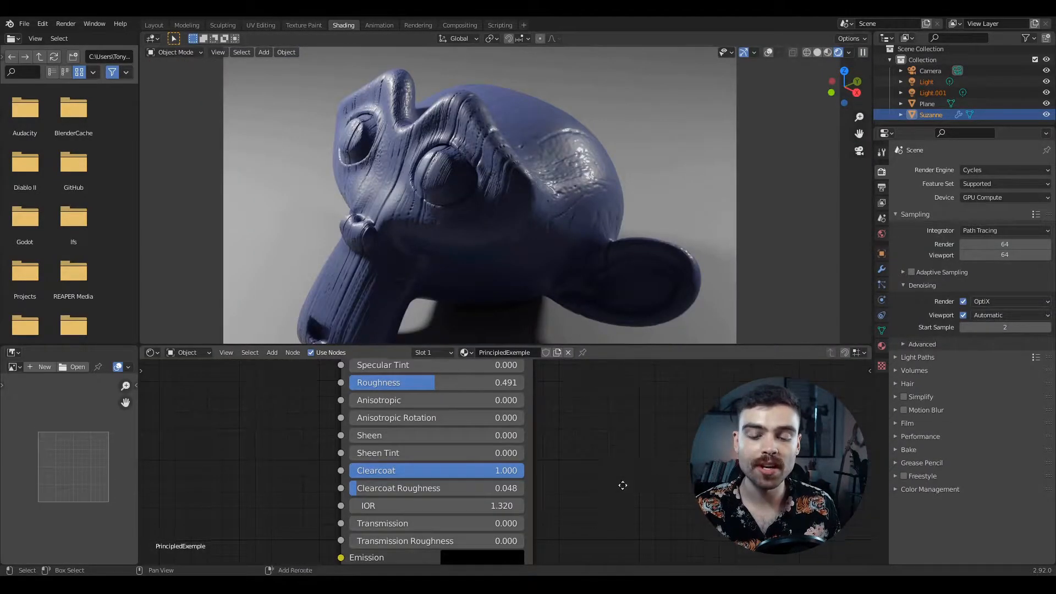
# Review the node's lower inputs down to Clearcoat Normal and switch the render engine to Cycles.
pyautogui.moveTo(622, 483); pyautogui.dragTo(642, 520, button='middle')
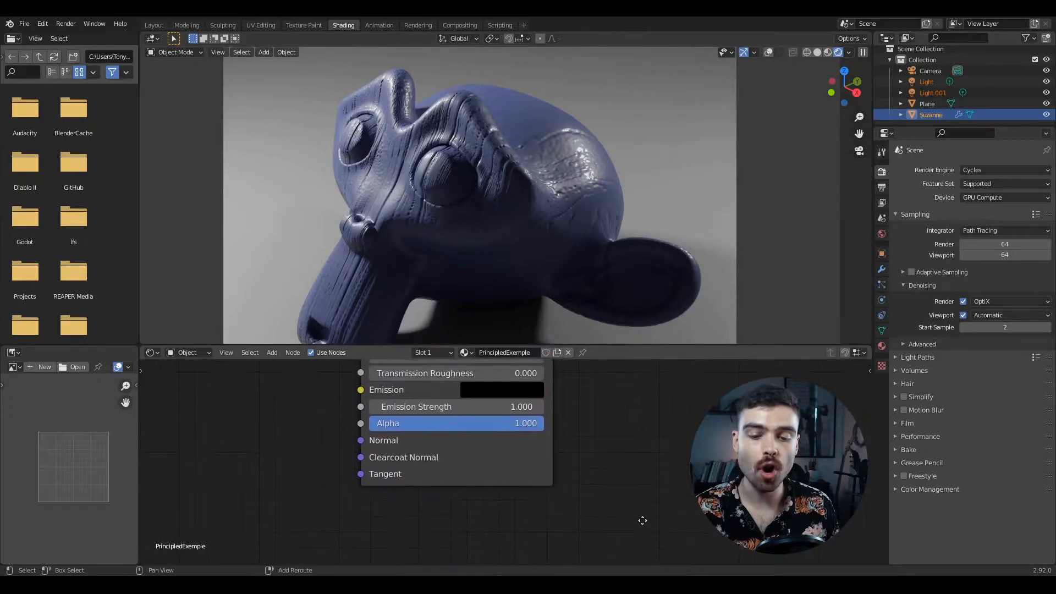
pyautogui.scroll(1, 404, 505)
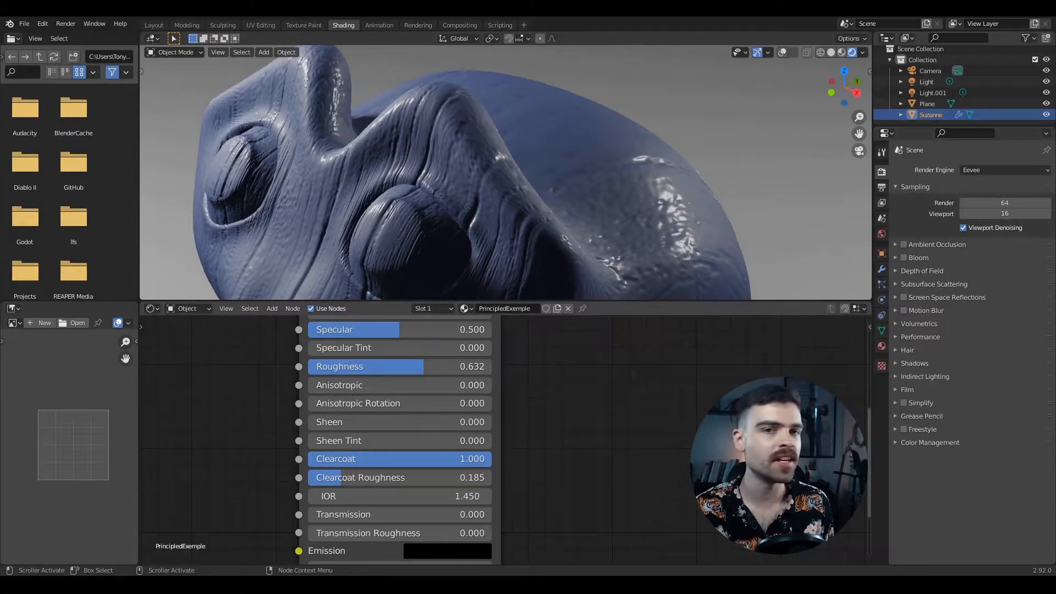
pyautogui.click(990, 170)
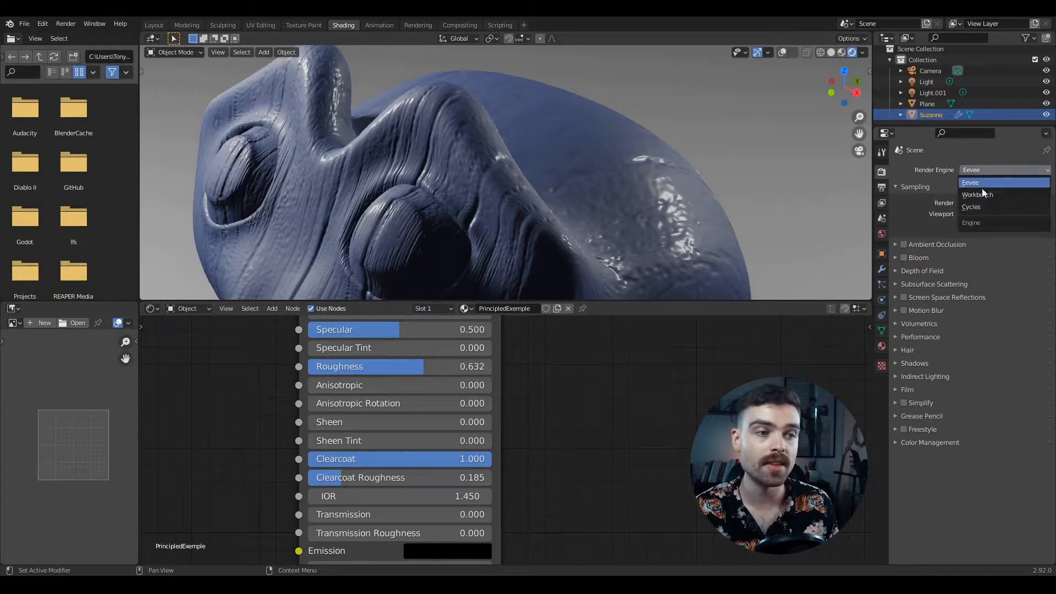
pyautogui.click(981, 208)
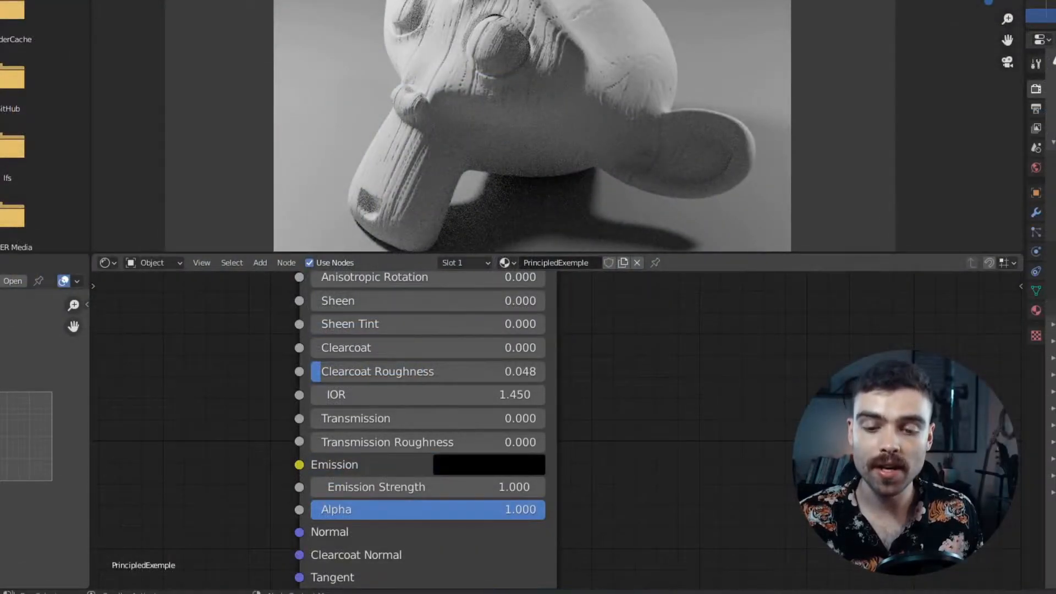
# Set Transmission on the Principled BSDF to 1.000 and enable viewport denoising.
pyautogui.moveTo(602, 463); pyautogui.dragTo(592, 361, button='middle')
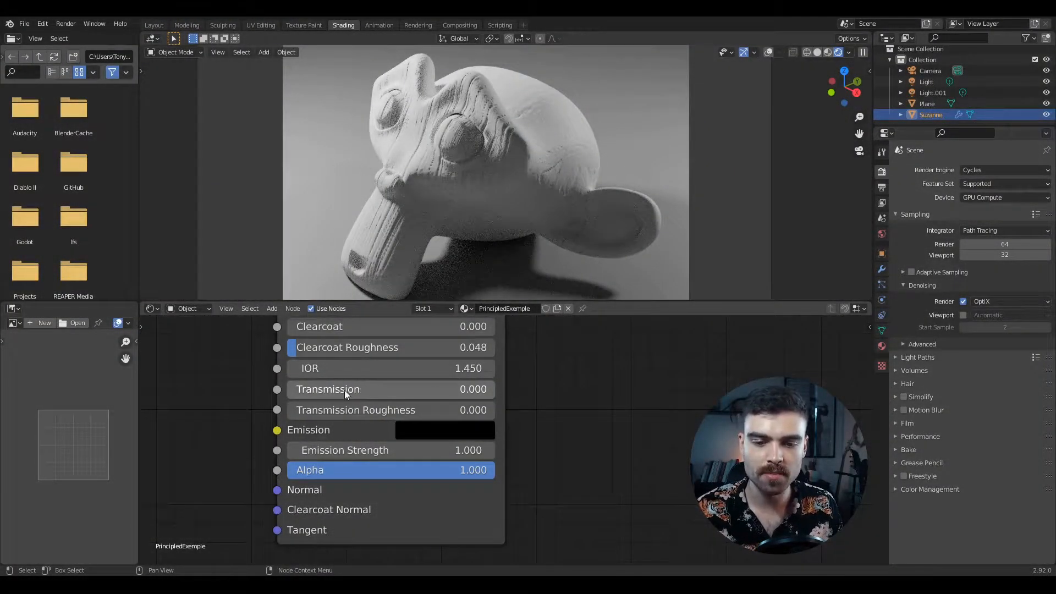
pyautogui.moveTo(344, 390); pyautogui.dragTo(498, 390)
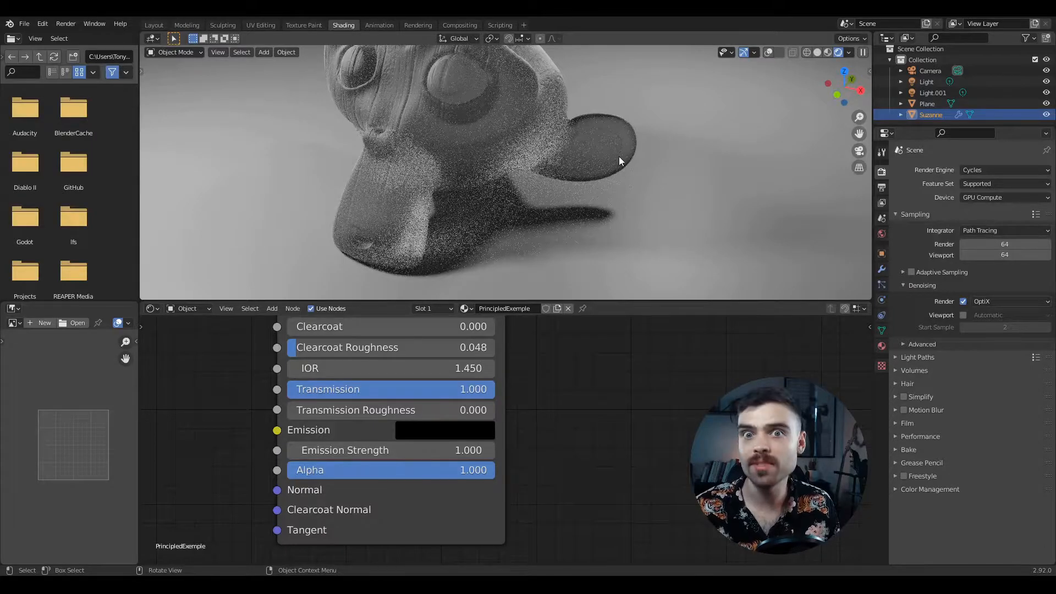
pyautogui.moveTo(645, 182); pyautogui.dragTo(613, 192, button='middle')
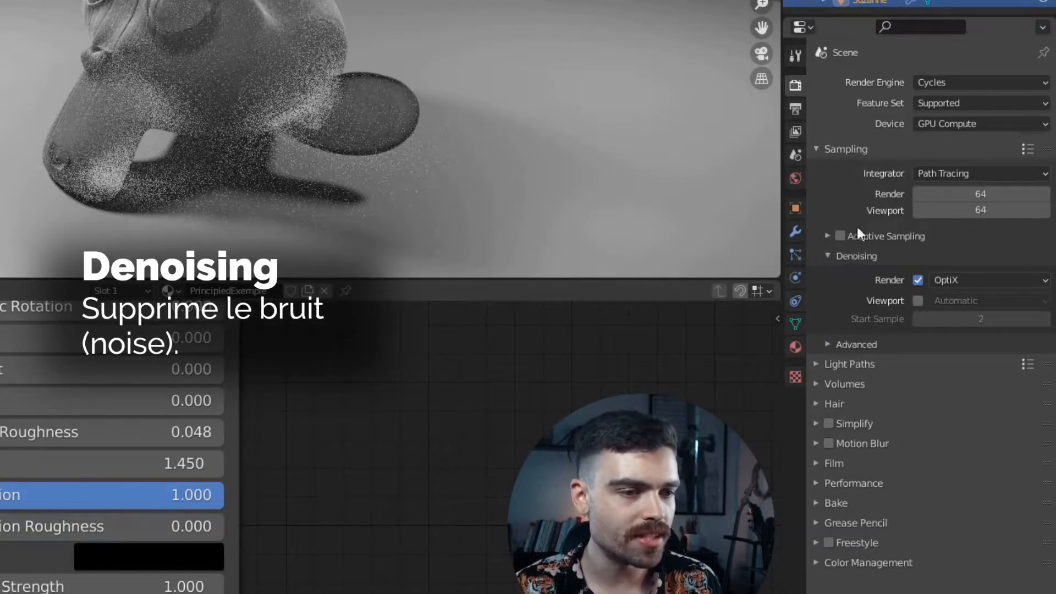
pyautogui.click(918, 301)
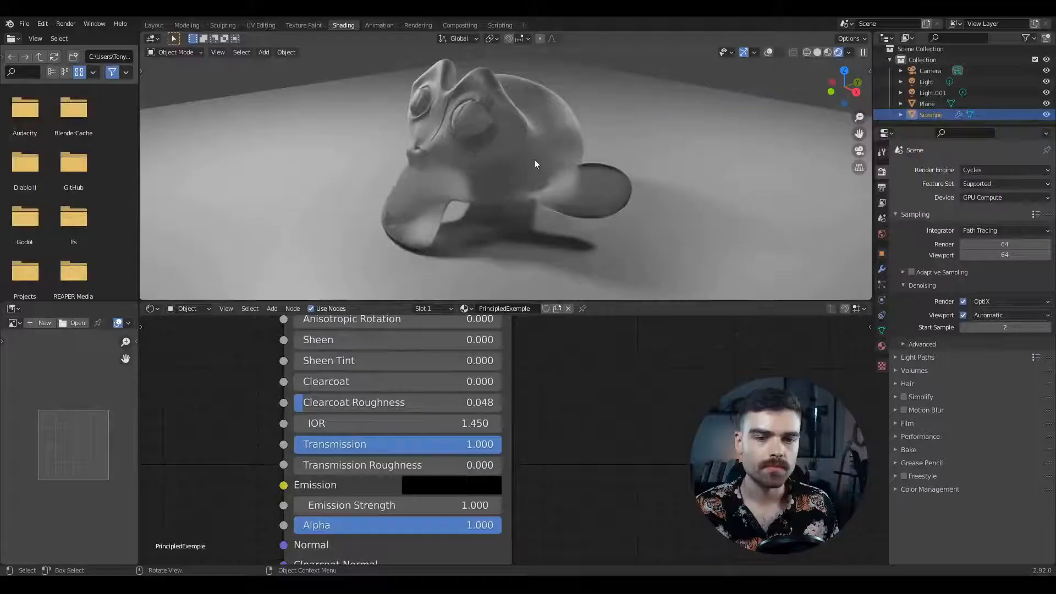
pyautogui.moveTo(459, 205); pyautogui.dragTo(542, 211, button='middle')
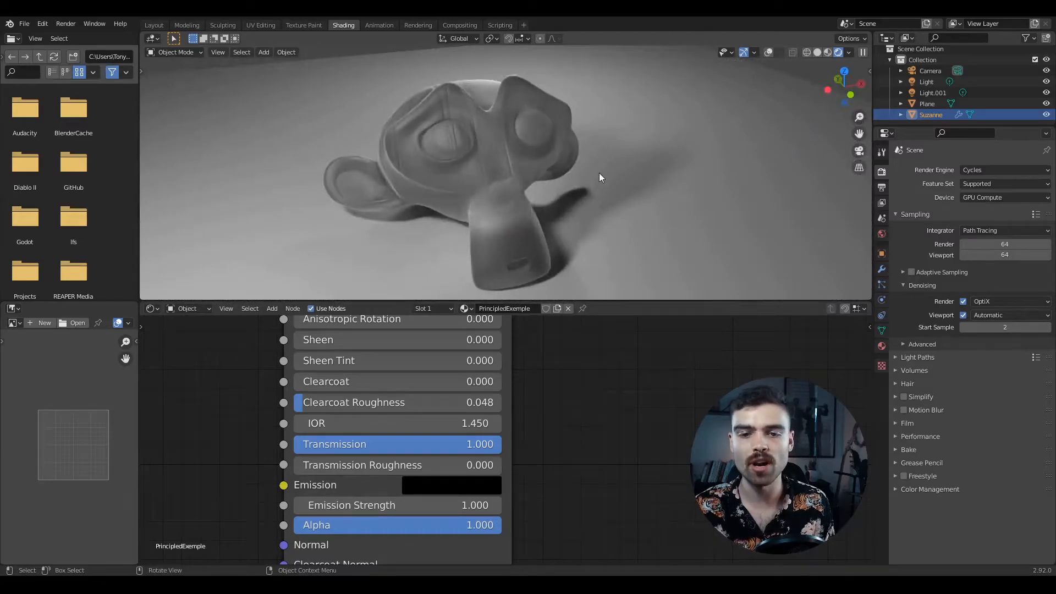
# View the monkey through the camera and try Transmission Roughness at 1.000 before lowering it to 0.323.
pyautogui.press('KP_0')
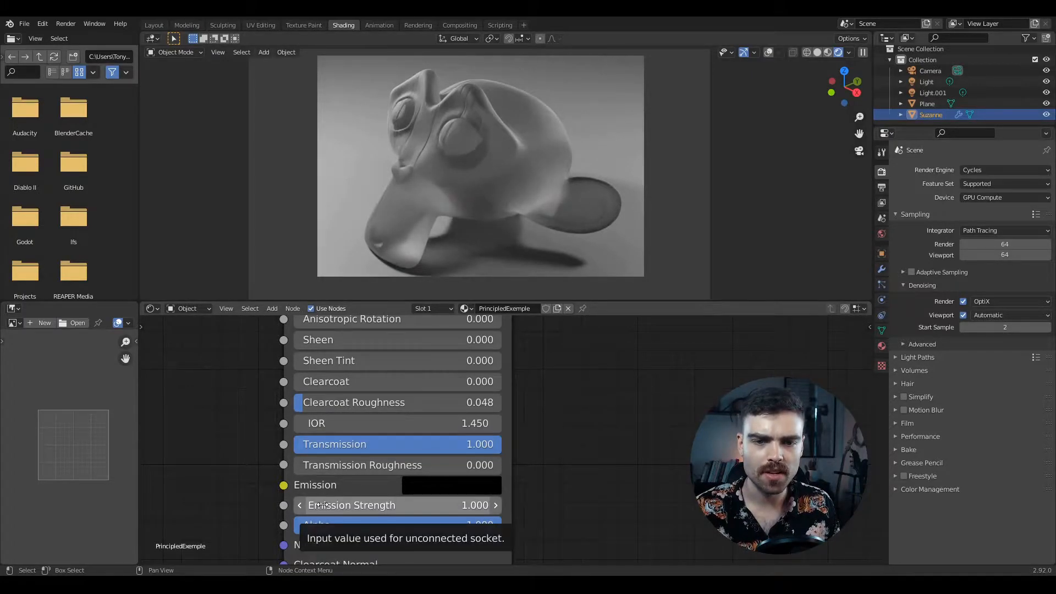
pyautogui.moveTo(329, 465); pyautogui.dragTo(676, 443)
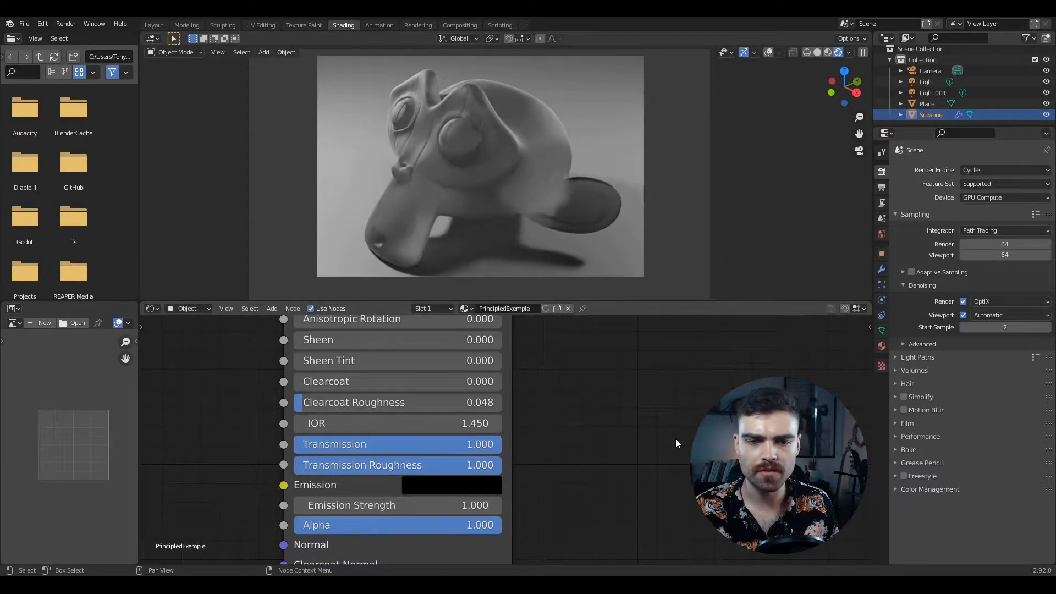
pyautogui.moveTo(491, 468); pyautogui.dragTo(622, 419)
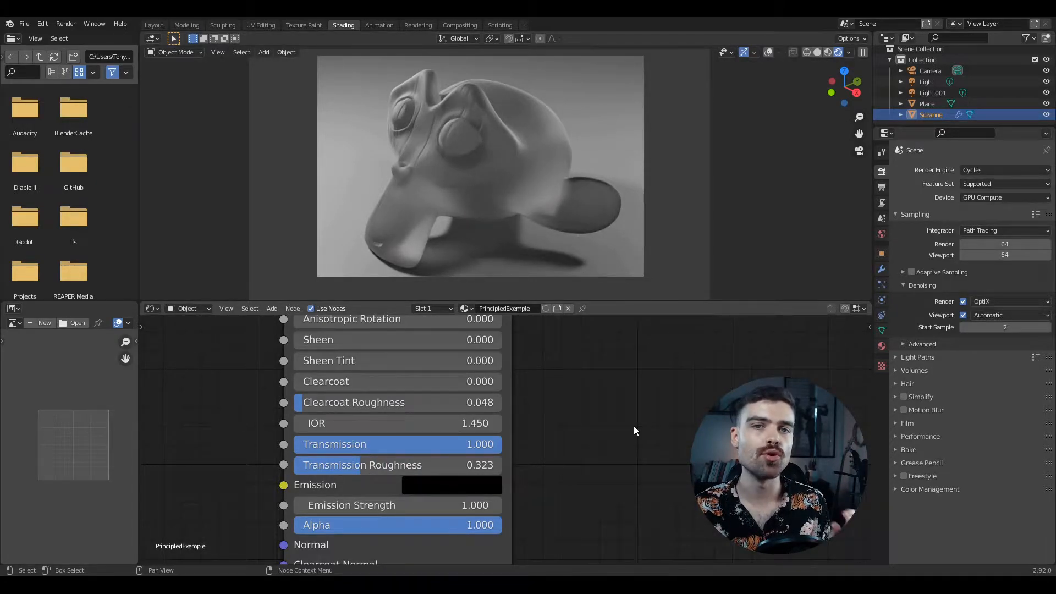
# Lower Roughness to 0.195, try Transmission Roughness at 0.795 and reduce it to 0.141.
pyautogui.scroll(-2, 595, 443)
pyautogui.moveTo(620, 422); pyautogui.dragTo(554, 442, button='middle')
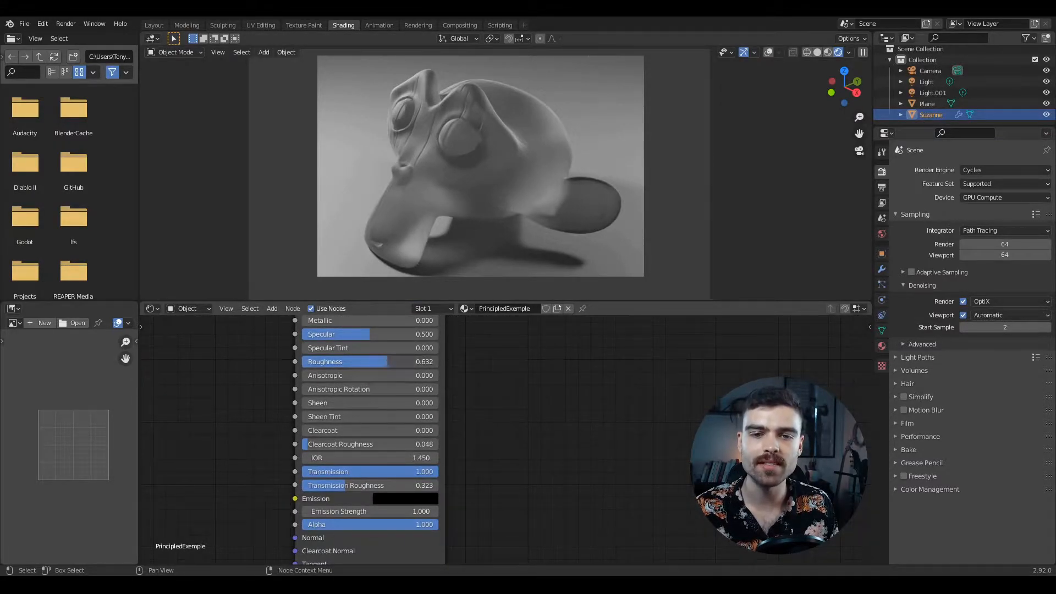
pyautogui.moveTo(385, 361); pyautogui.dragTo(328, 361)
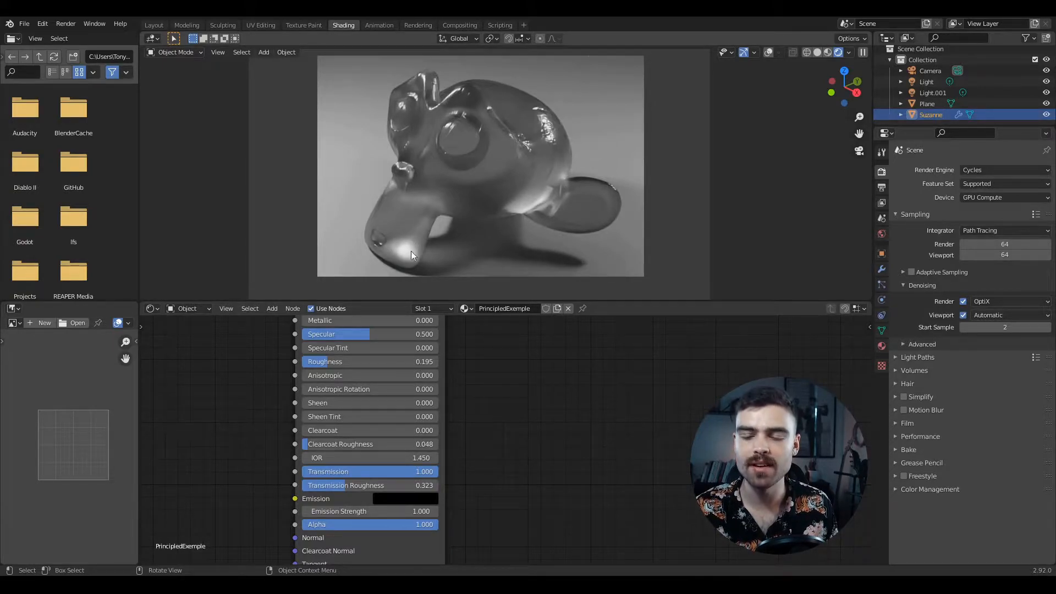
pyautogui.moveTo(354, 486); pyautogui.dragTo(418, 489)
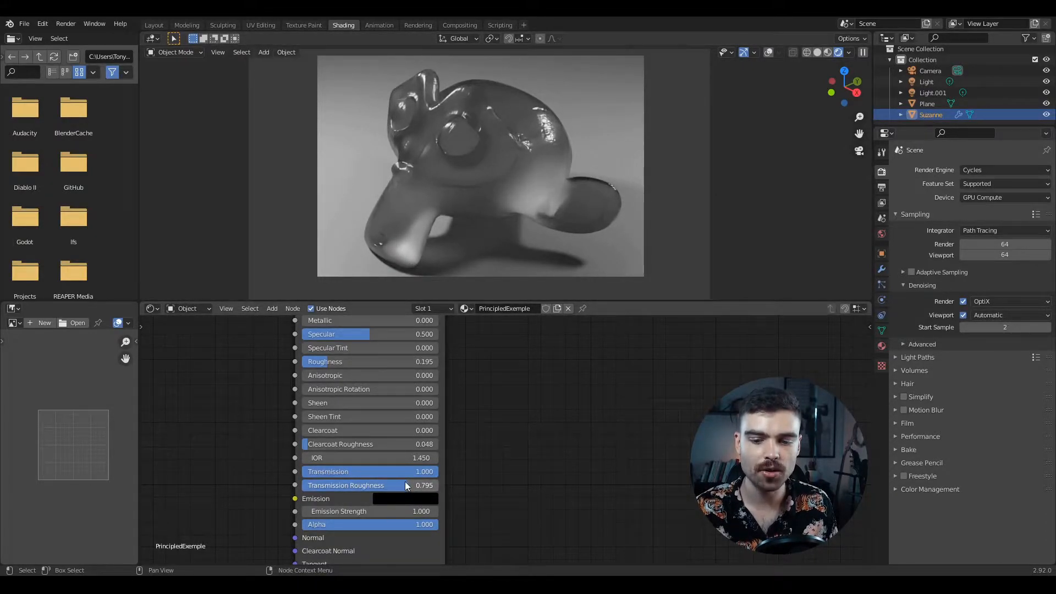
pyautogui.moveTo(407, 485); pyautogui.dragTo(324, 488)
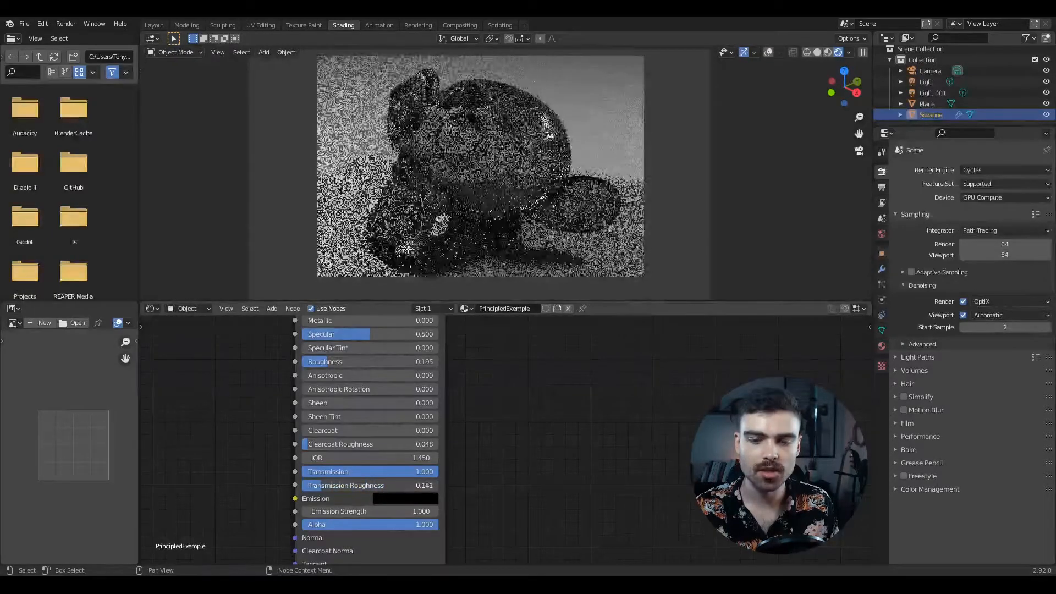
# Change the monkey's Base Color to green and raise the Principled BSDF's Roughness to 0.682.
pyautogui.moveTo(465, 329); pyautogui.dragTo(459, 460, button='middle')
pyautogui.click(391, 395)
pyautogui.click(399, 249)
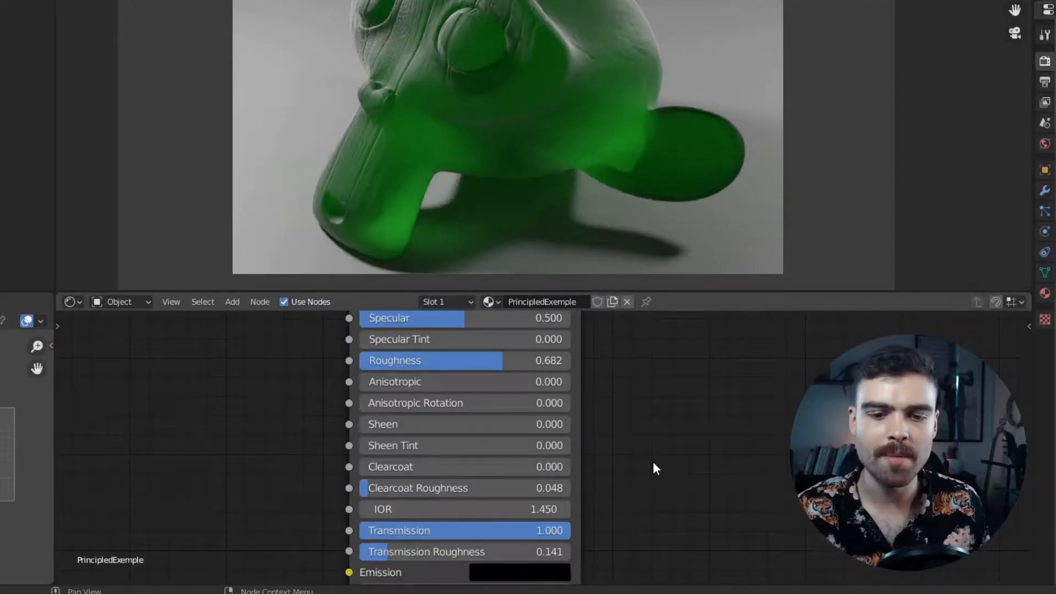
# Lower the Principled BSDF's IOR to 1.320 and save the file.
pyautogui.moveTo(590, 477); pyautogui.dragTo(564, 381, button='middle')
pyautogui.moveTo(619, 340); pyautogui.dragTo(616, 333, button='middle')
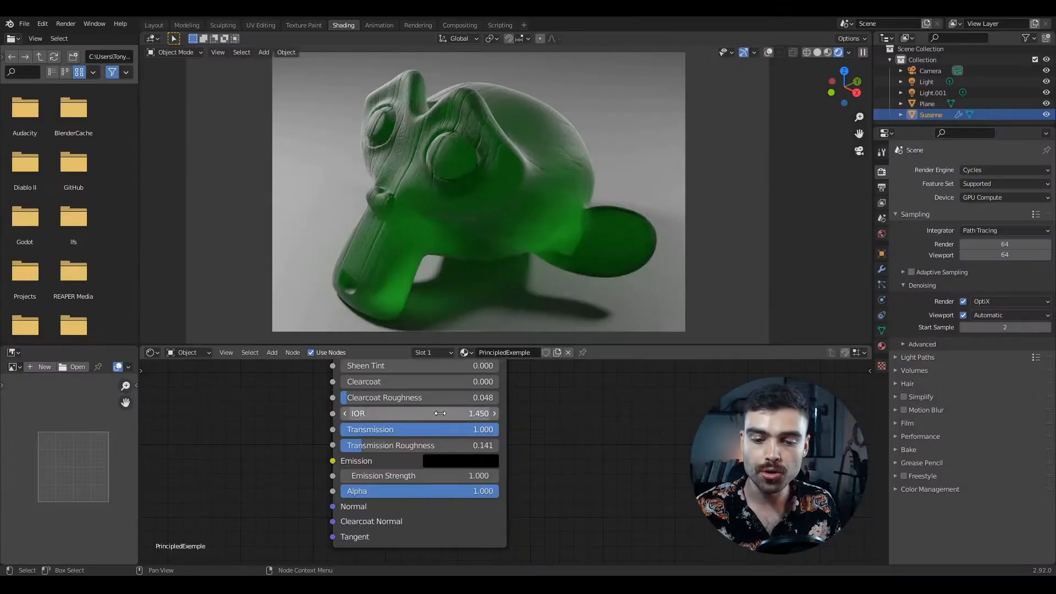
pyautogui.moveTo(440, 415)
pyautogui.keyDown('shift'); pyautogui.mouseDown()
pyautogui.moveTo(424, 416)
pyautogui.moveTo(463, 413)
pyautogui.moveTo(451, 413)
pyautogui.mouseUp(); pyautogui.keyUp('shift')
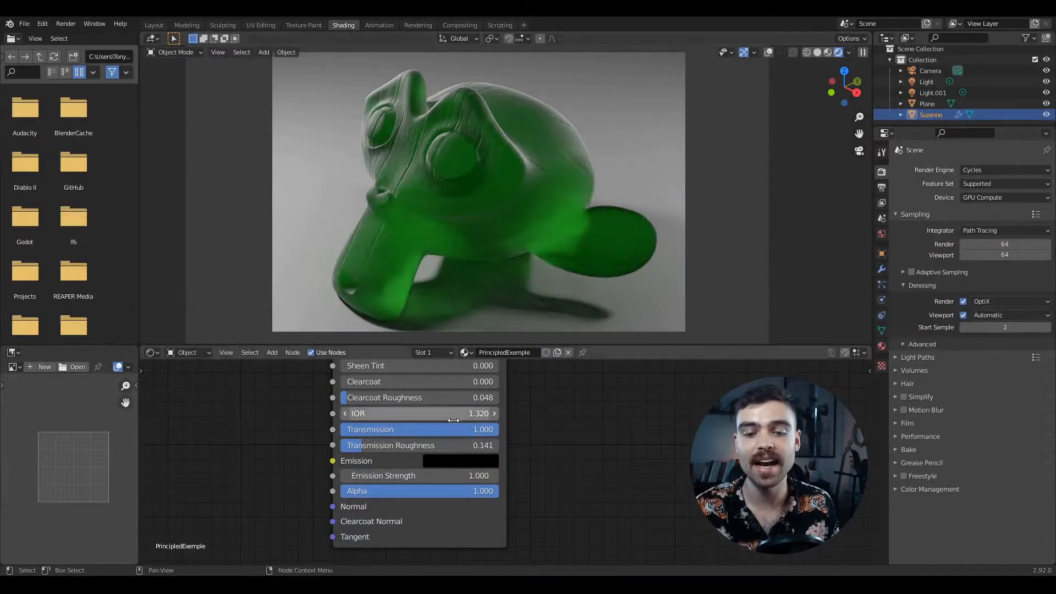
pyautogui.hotkey('ctrl', 's')
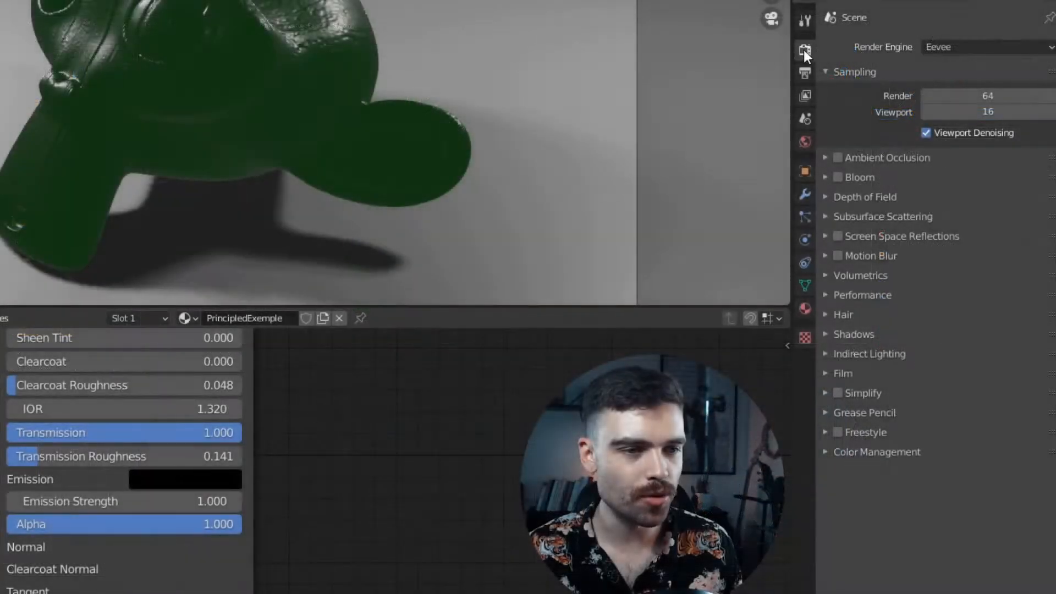
# Enable Screen Space Reflections with Refraction in Eevee's render settings.
pyautogui.click(838, 236)
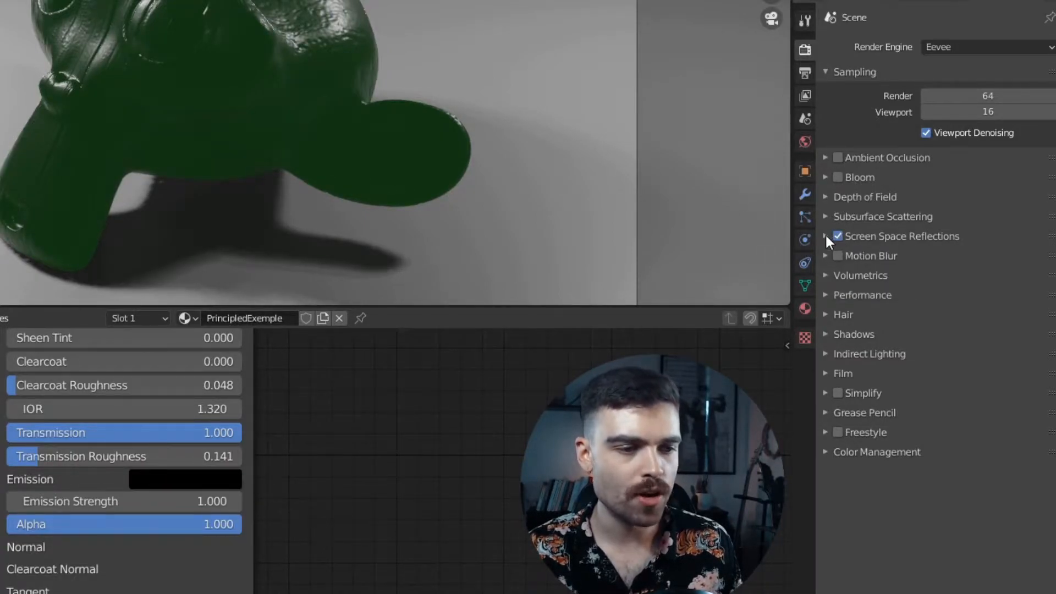
pyautogui.click(825, 236)
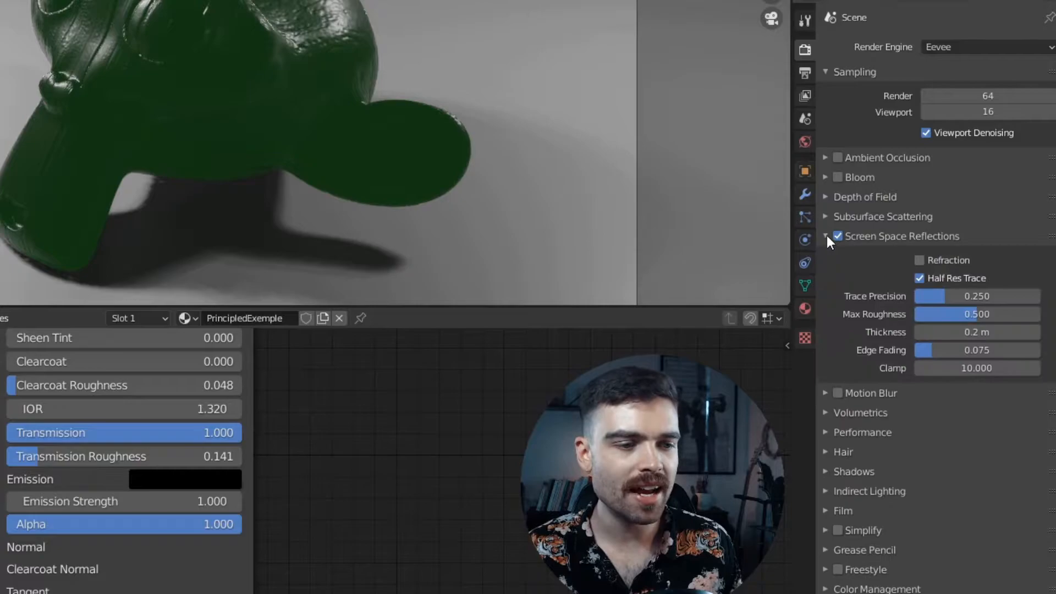
pyautogui.click(919, 260)
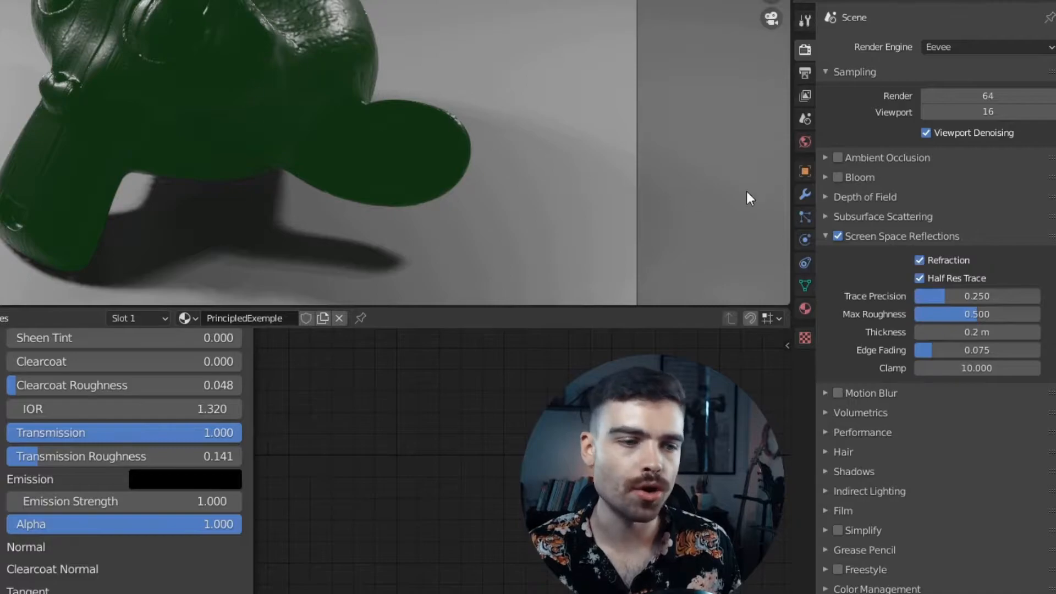
pyautogui.click(826, 237)
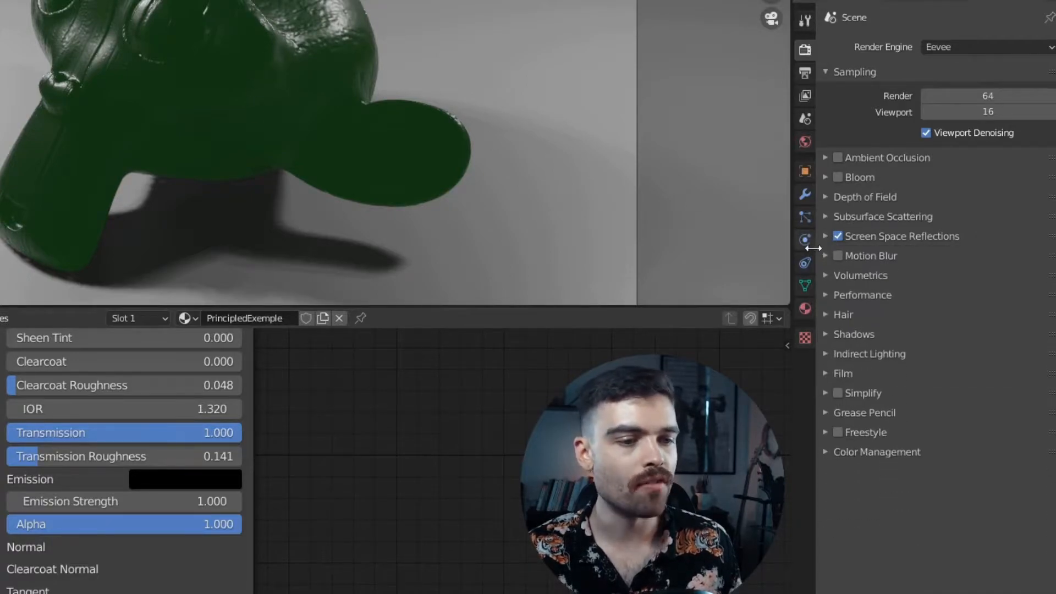
# Enable Screen Space Refraction in the settings of the PrincipledExemple material.
pyautogui.click(804, 308)
pyautogui.scroll(-5, 874, 354)
pyautogui.scroll(-8, 874, 358)
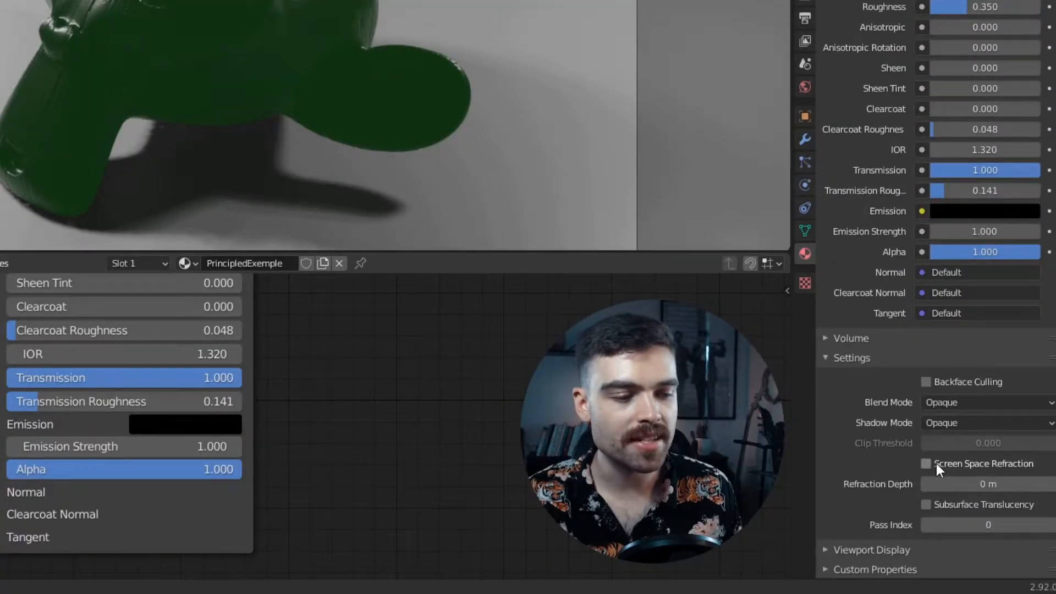
pyautogui.click(926, 464)
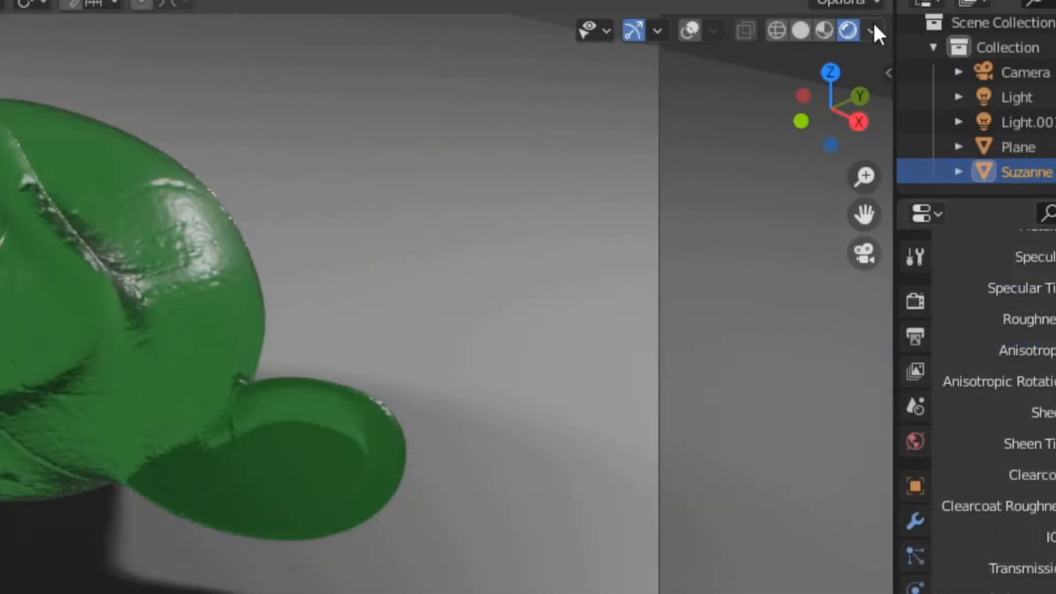
# Turn off Scene World for the rendered viewport and choose the sunny grass-field HDRI as the preview environment.
pyautogui.click(875, 31)
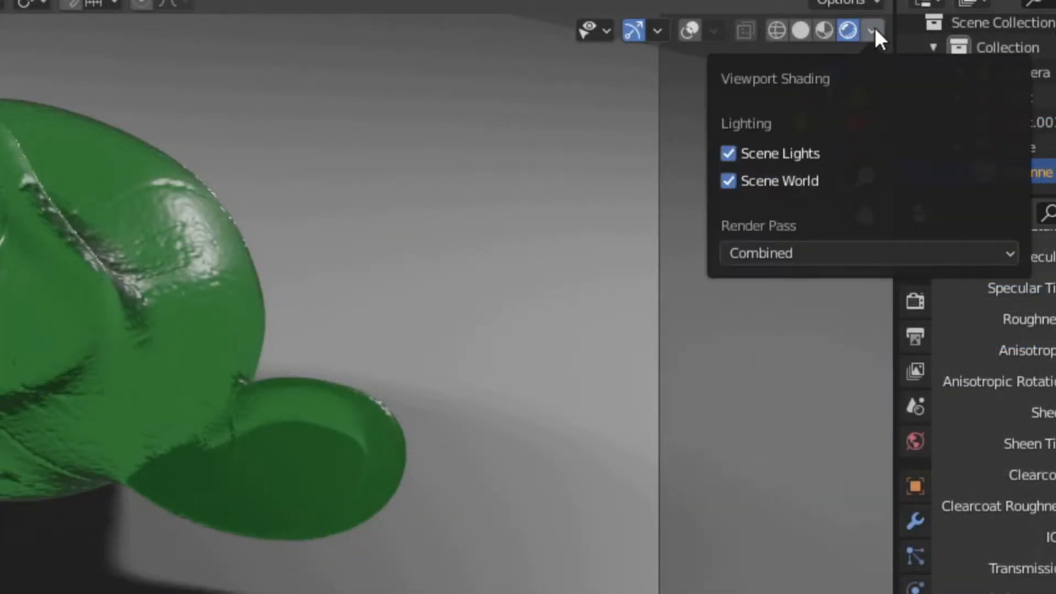
pyautogui.click(778, 177)
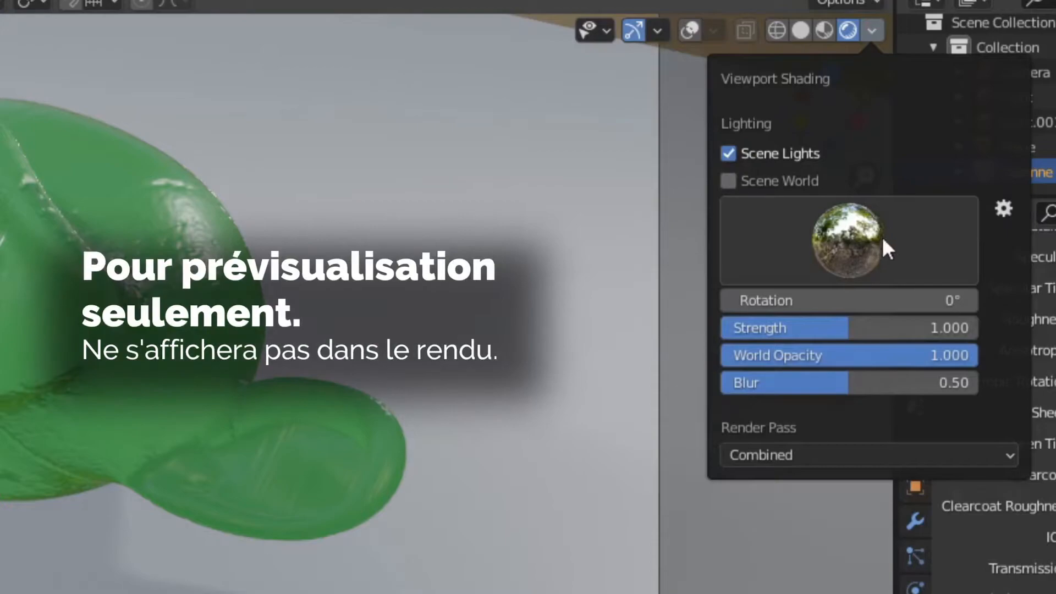
pyautogui.click(856, 238)
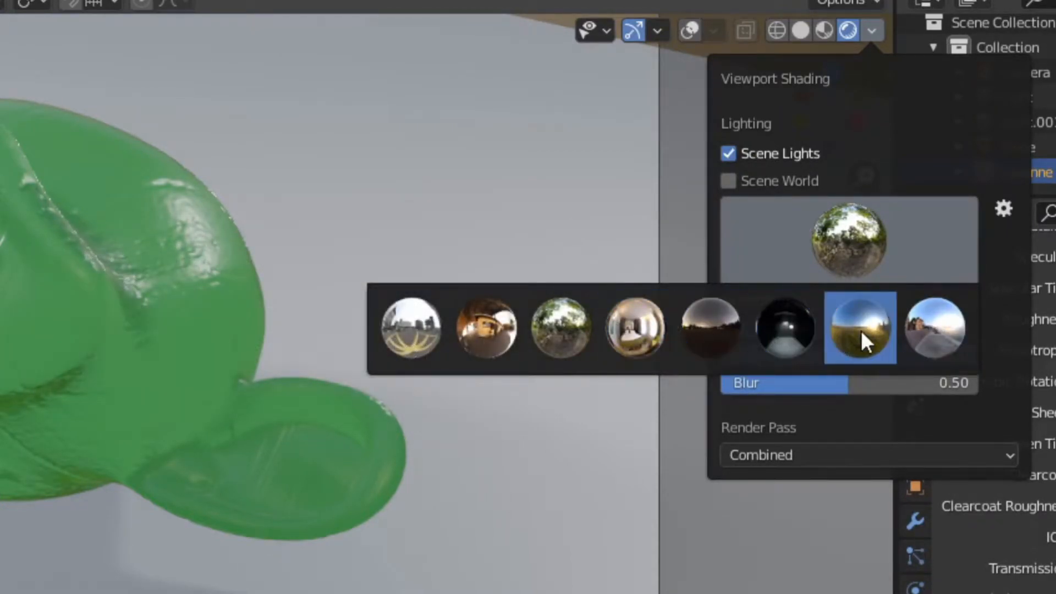
pyautogui.click(860, 330)
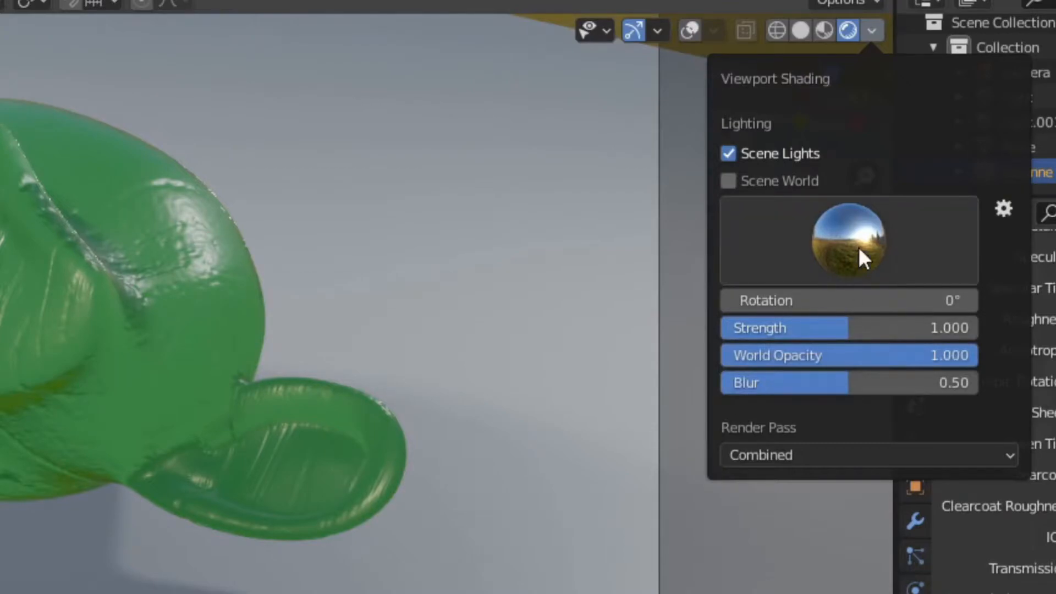
# Rotate the preview environment to -146° and on to other angles to move the reflections across the monkey.
pyautogui.moveTo(841, 300); pyautogui.dragTo(588, 300)
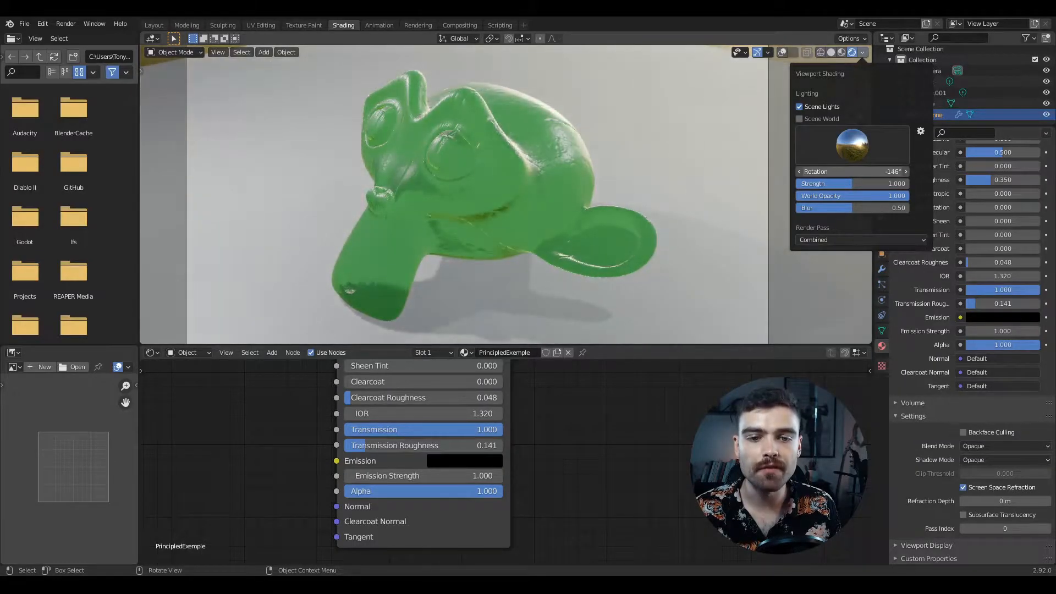
pyautogui.moveTo(852, 172); pyautogui.dragTo(1032, 171)
pyautogui.moveTo(852, 171); pyautogui.dragTo(907, 172)
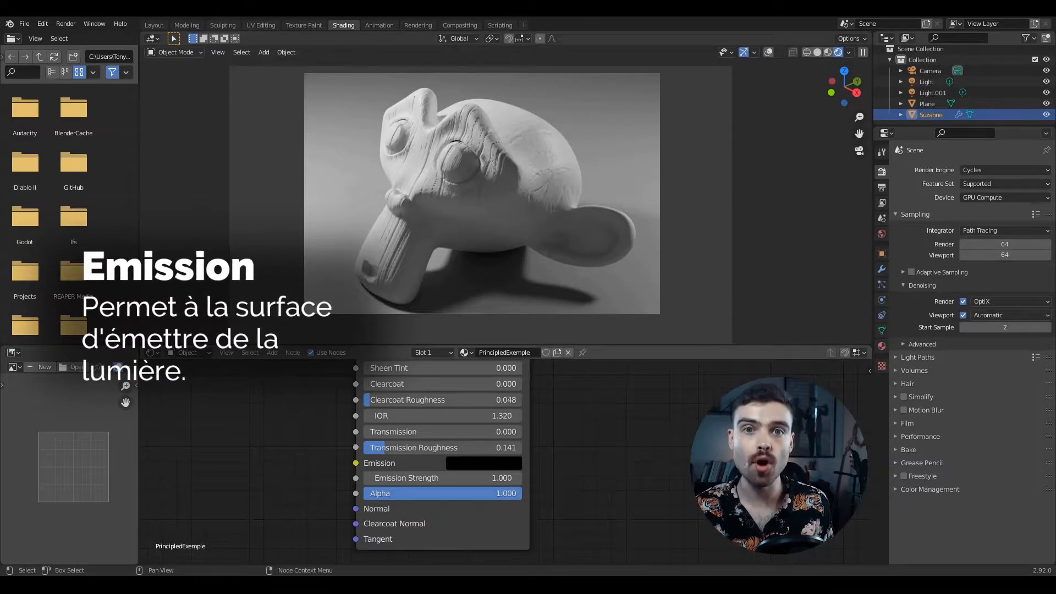
# Brighten the Principled BSDF's Emission color to near white, and then tint it orange.
pyautogui.moveTo(478, 466); pyautogui.dragTo(523, 452, button='middle')
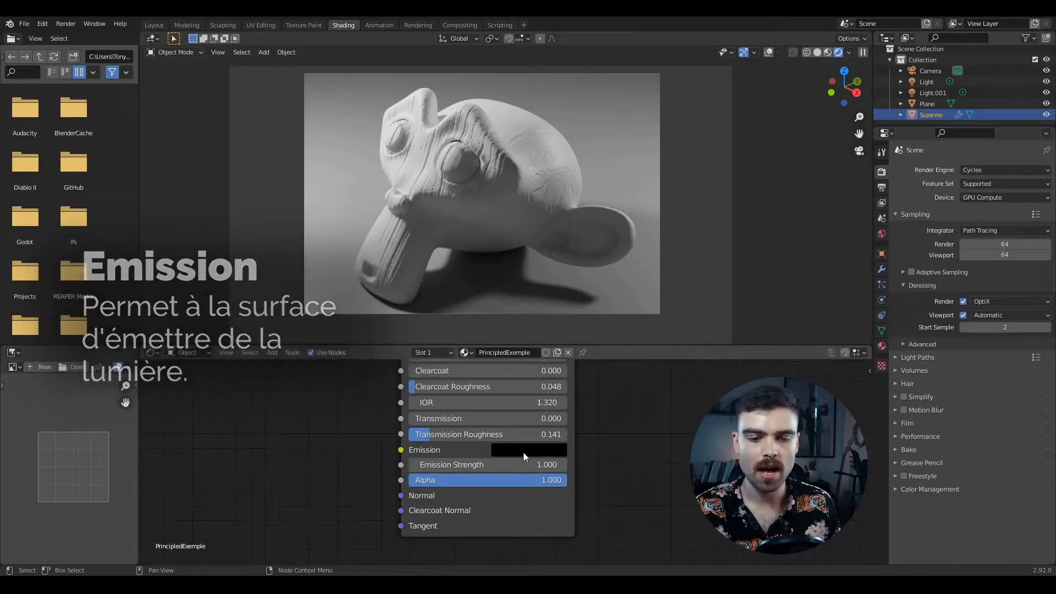
pyautogui.click(524, 450)
pyautogui.moveTo(616, 346); pyautogui.dragTo(616, 246)
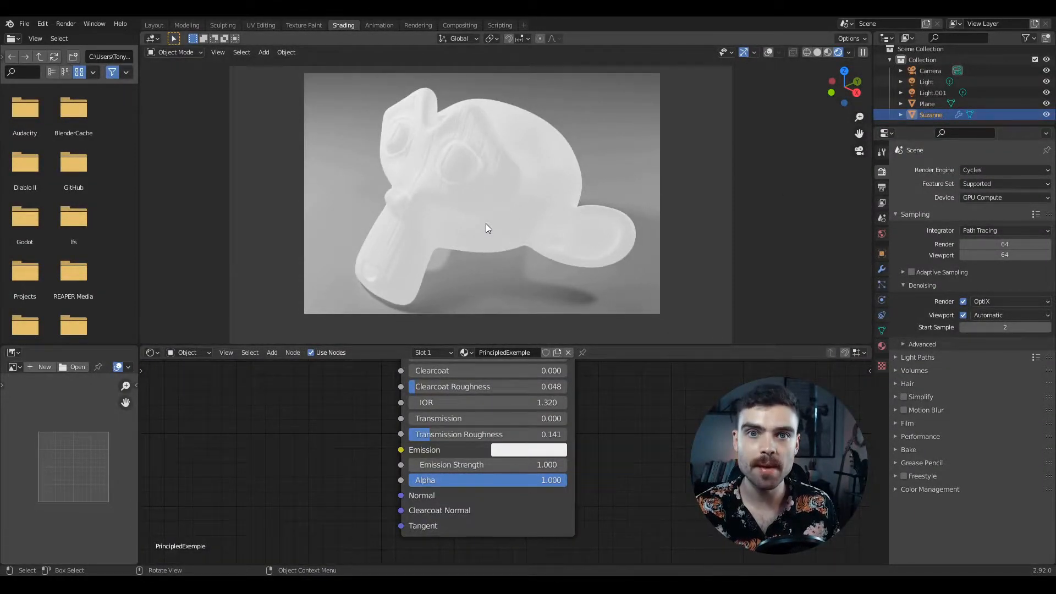
pyautogui.click(536, 449)
pyautogui.moveTo(526, 309); pyautogui.dragTo(538, 329)
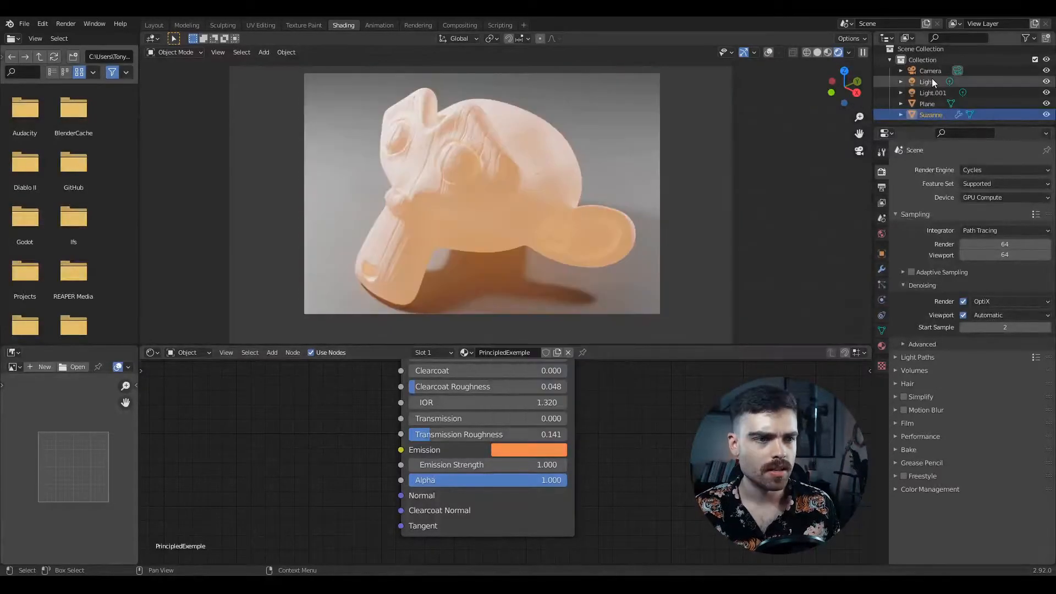
# Hide Light and Light.001 in the viewport and reselect the monkey.
pyautogui.click(924, 82)
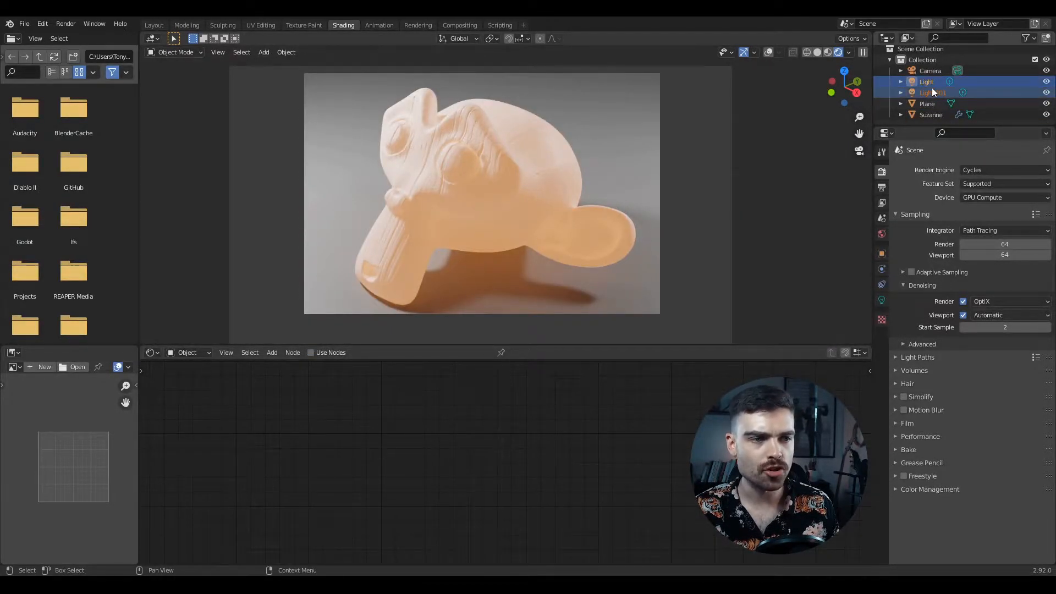
pyautogui.press('h')
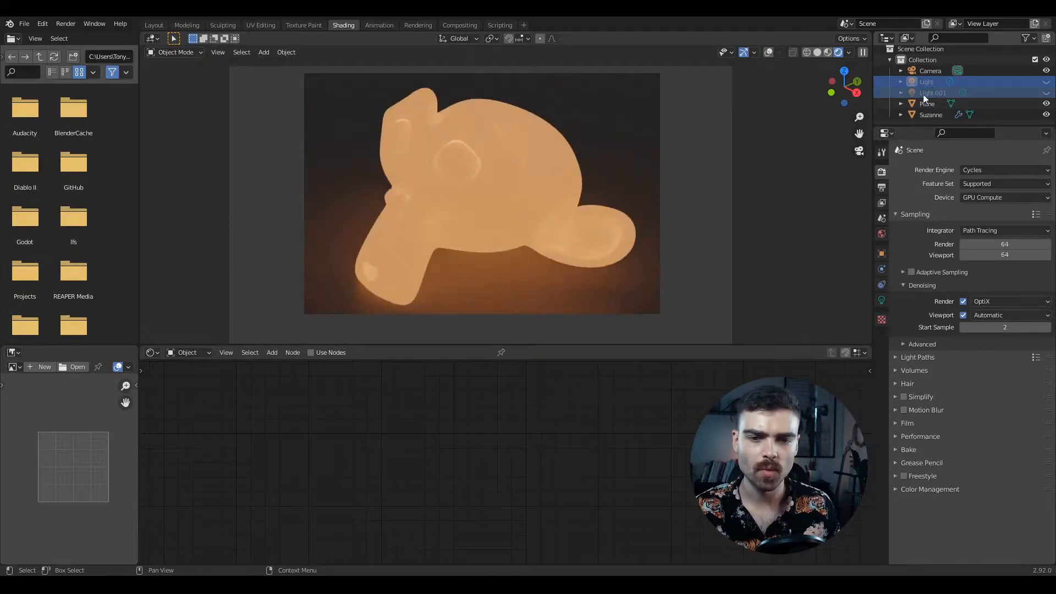
pyautogui.click(517, 142)
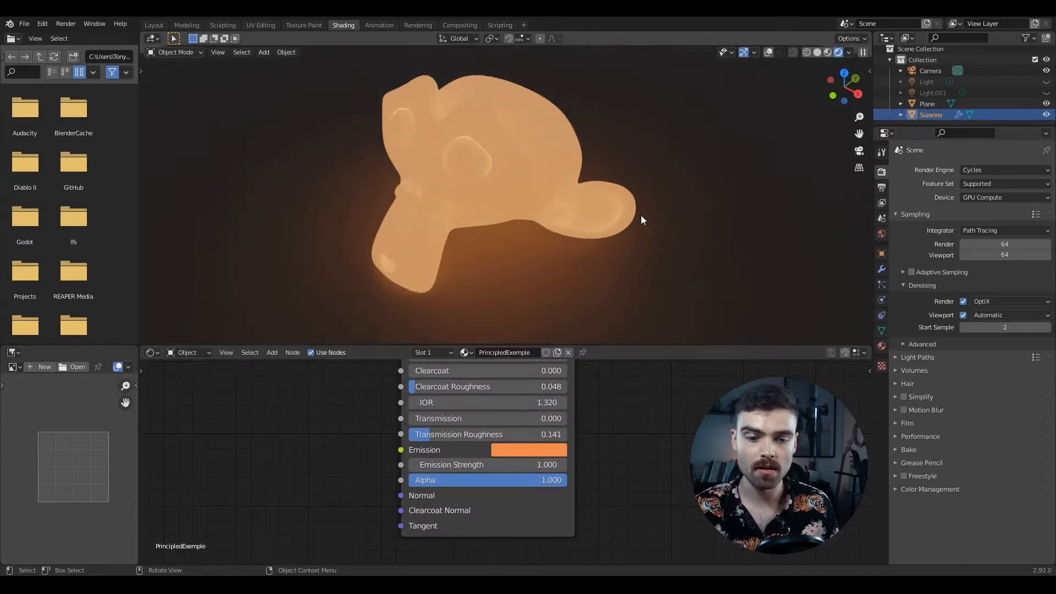
# Increase the V component of the orange Emission color to strengthen the monkey's glow.
pyautogui.click(561, 450)
pyautogui.moveTo(576, 414); pyautogui.dragTo(592, 415)
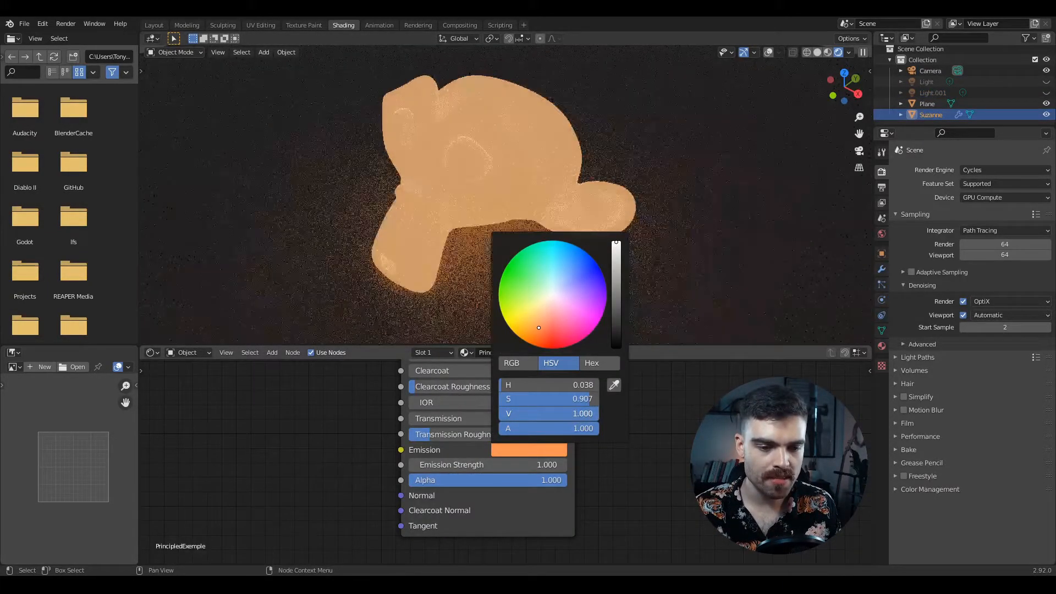
pyautogui.click(592, 415)
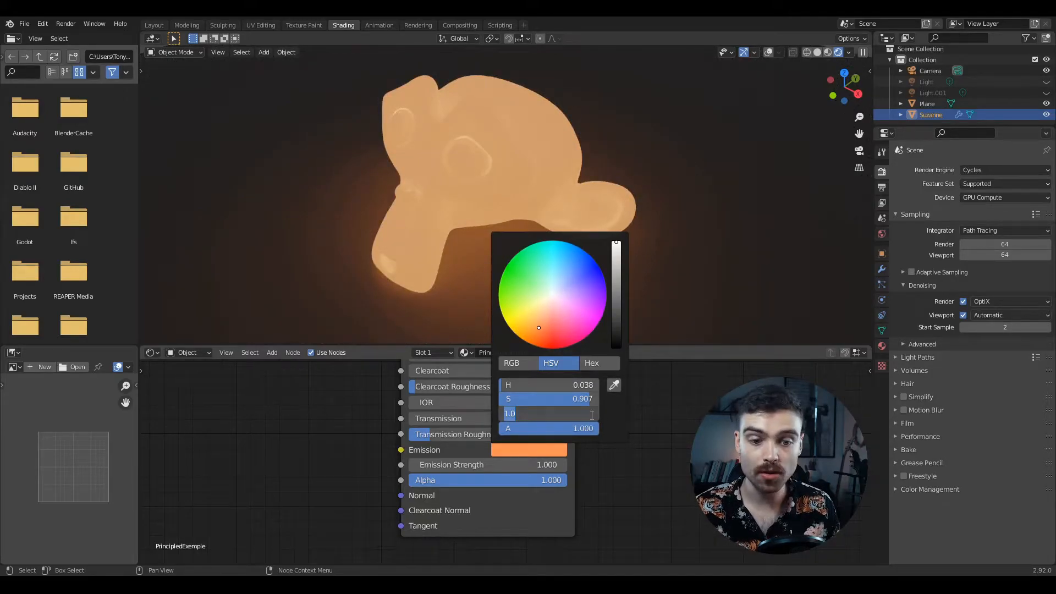
pyautogui.press('Return')
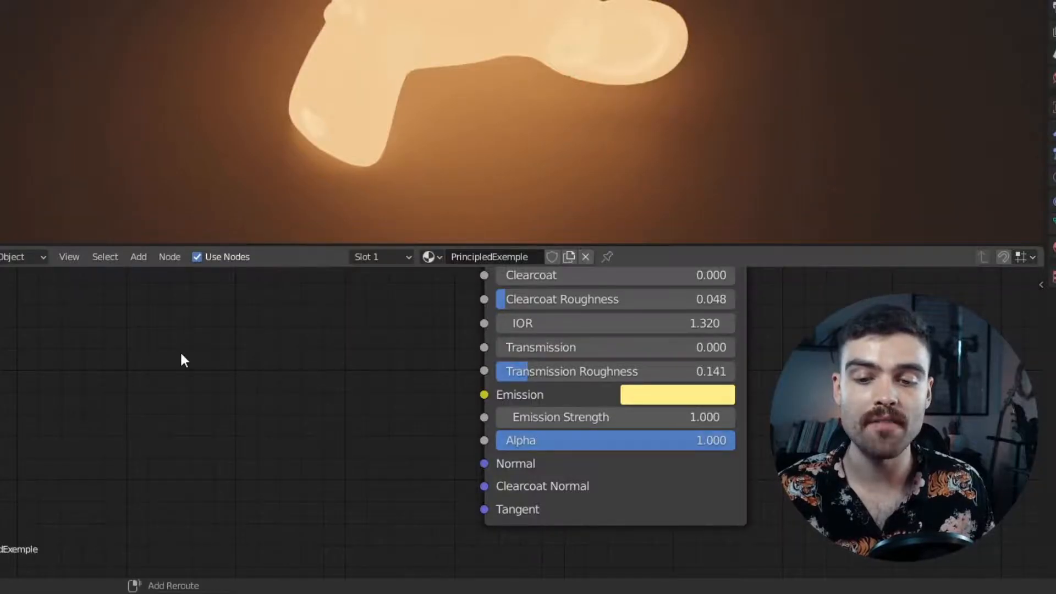
# Add a Checker Texture node and connect its Color output to the Principled BSDF's Emission input.
pyautogui.hotkey('shift', 'a')
pyautogui.click(300, 416)
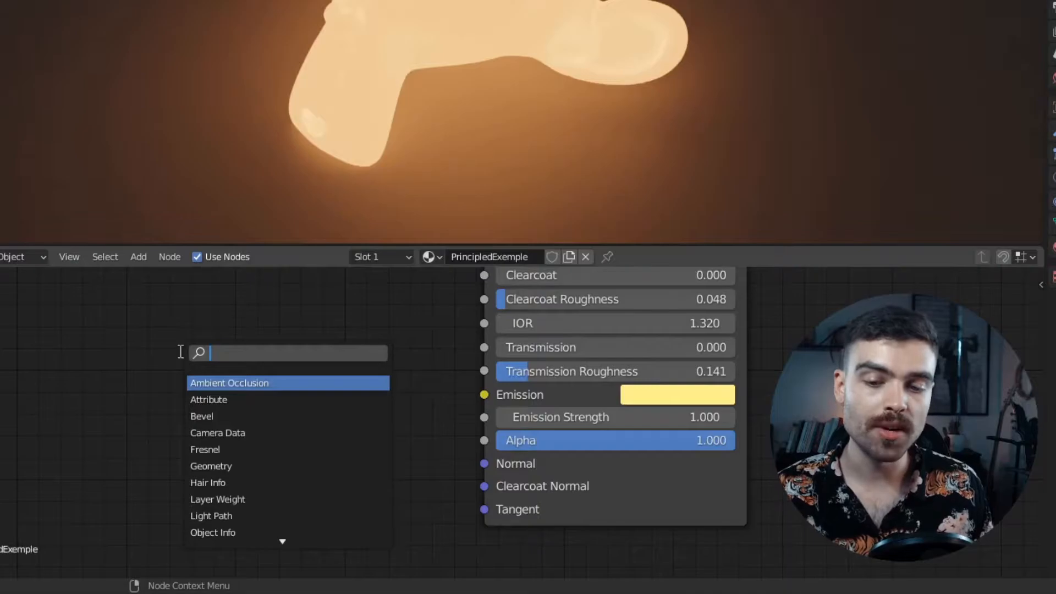
pyautogui.write('ch')
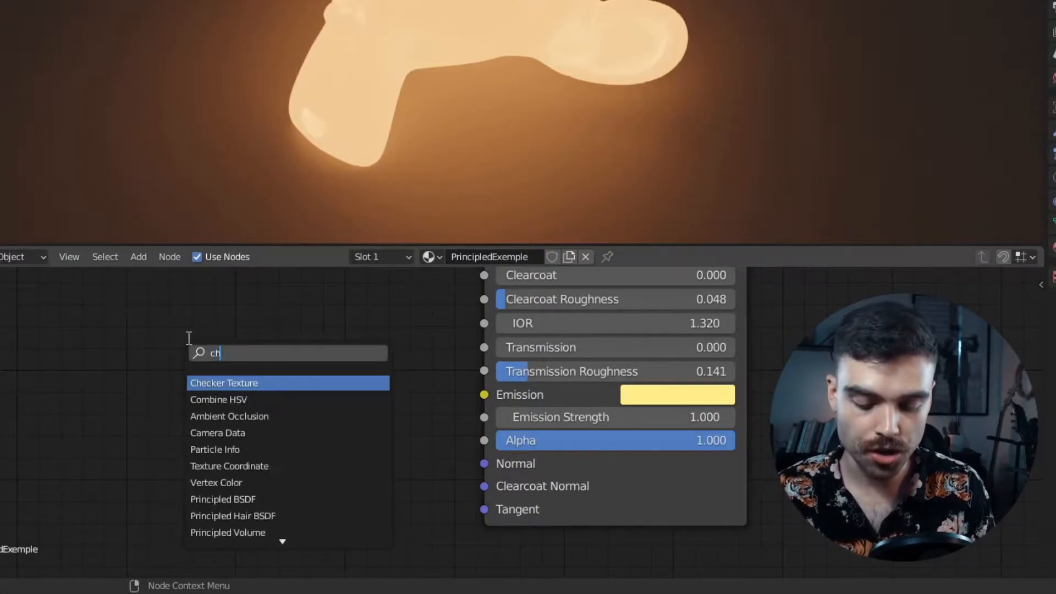
pyautogui.write('eck')
pyautogui.click(246, 382)
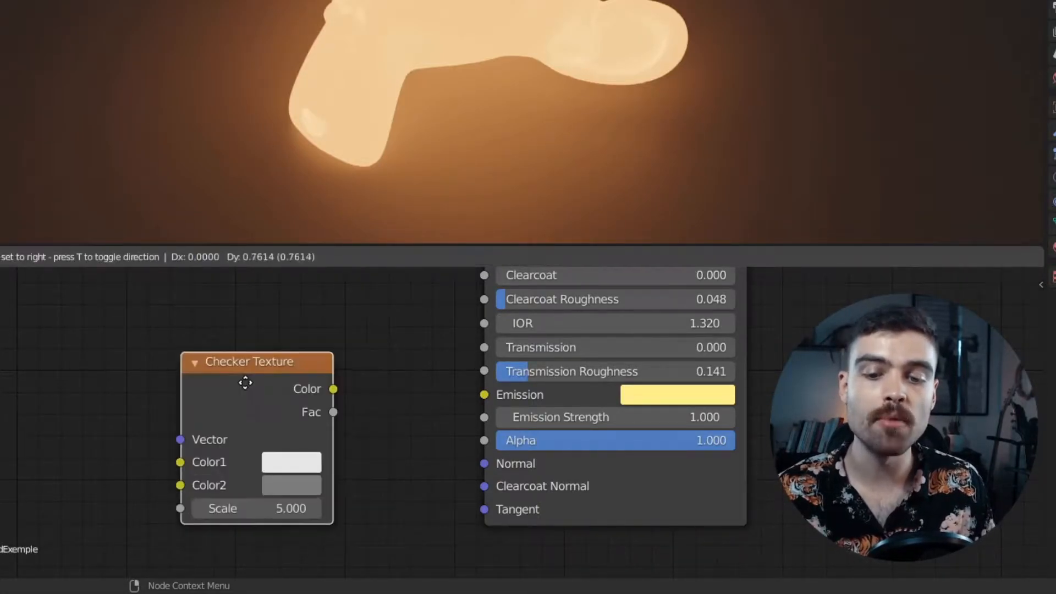
pyautogui.click(206, 354)
pyautogui.moveTo(295, 362); pyautogui.dragTo(497, 397)
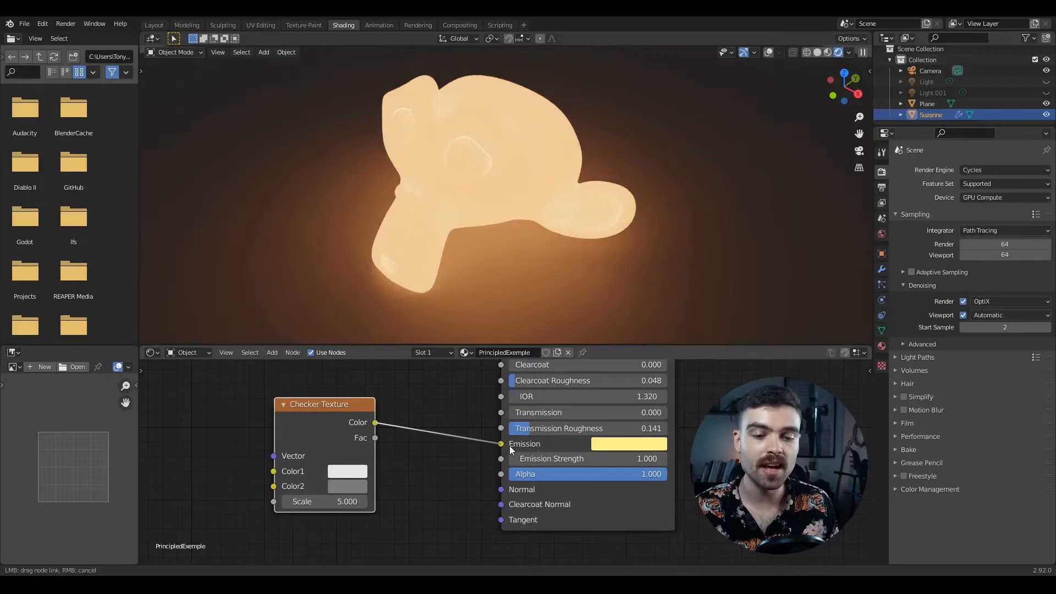
pyautogui.moveTo(510, 446); pyautogui.dragTo(509, 446)
# Set the Checker Texture's Color1 to light yellow and Color2 to black, and raise its Scale to 6.600.
pyautogui.click(356, 472)
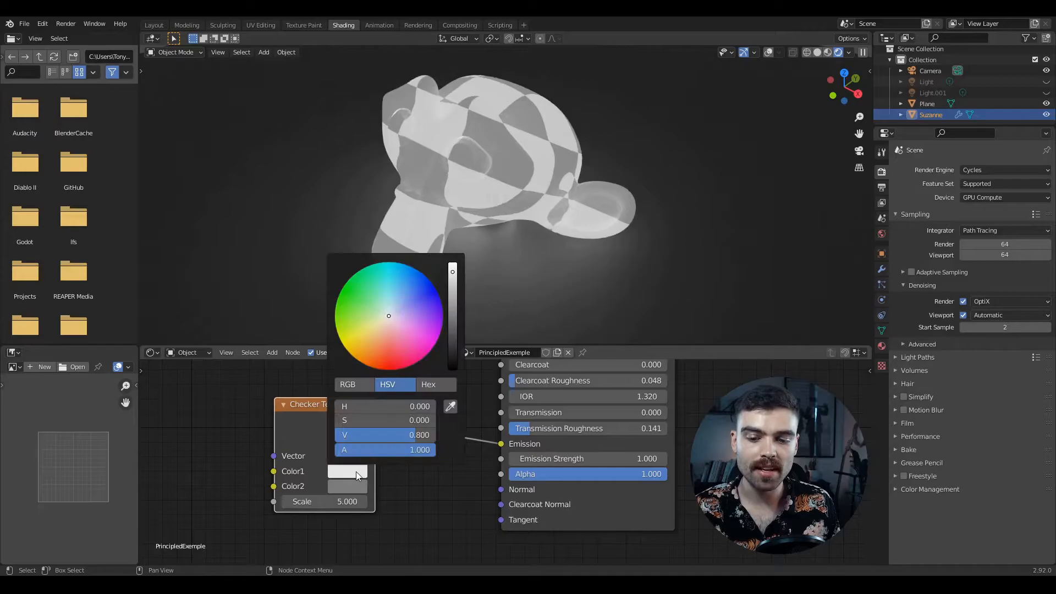
pyautogui.moveTo(454, 273); pyautogui.dragTo(453, 262)
pyautogui.moveTo(380, 323)
pyautogui.mouseDown()
pyautogui.moveTo(358, 344)
pyautogui.moveTo(370, 345)
pyautogui.mouseUp()
pyautogui.click(347, 486)
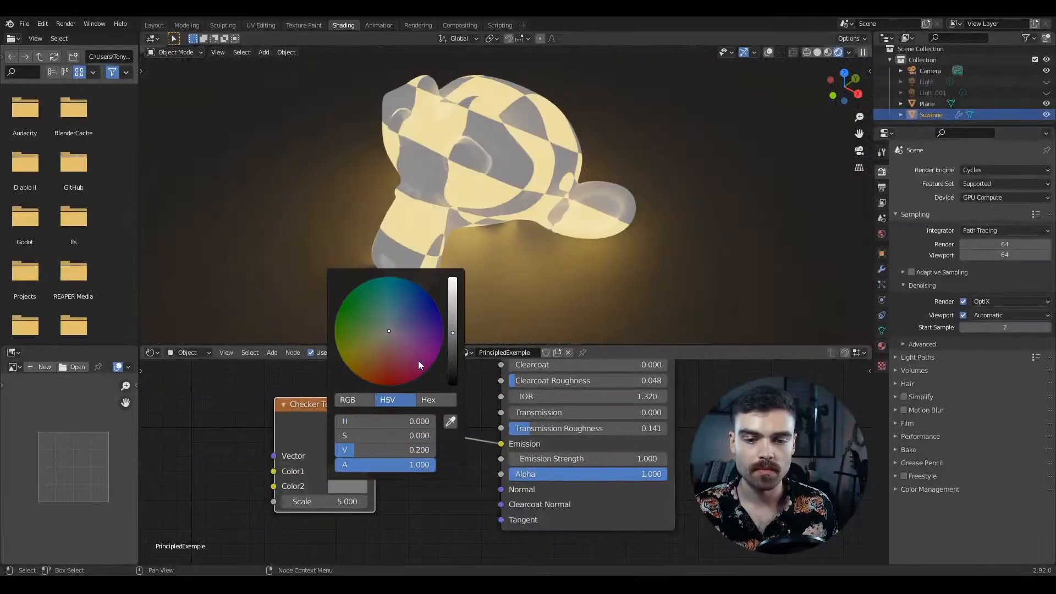
pyautogui.moveTo(453, 333); pyautogui.dragTo(453, 385)
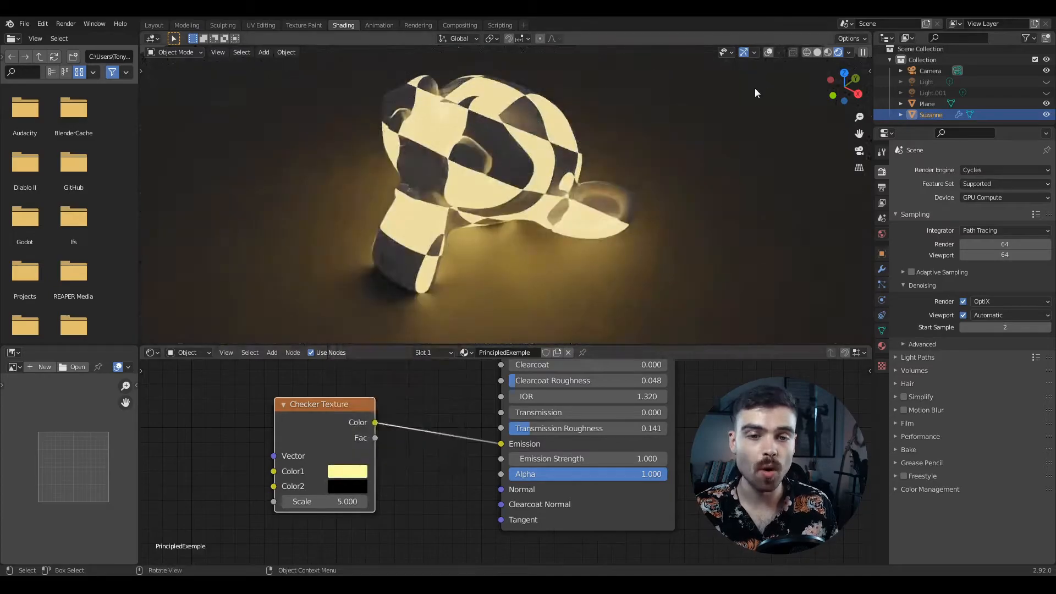
pyautogui.moveTo(341, 501); pyautogui.dragTo(391, 502)
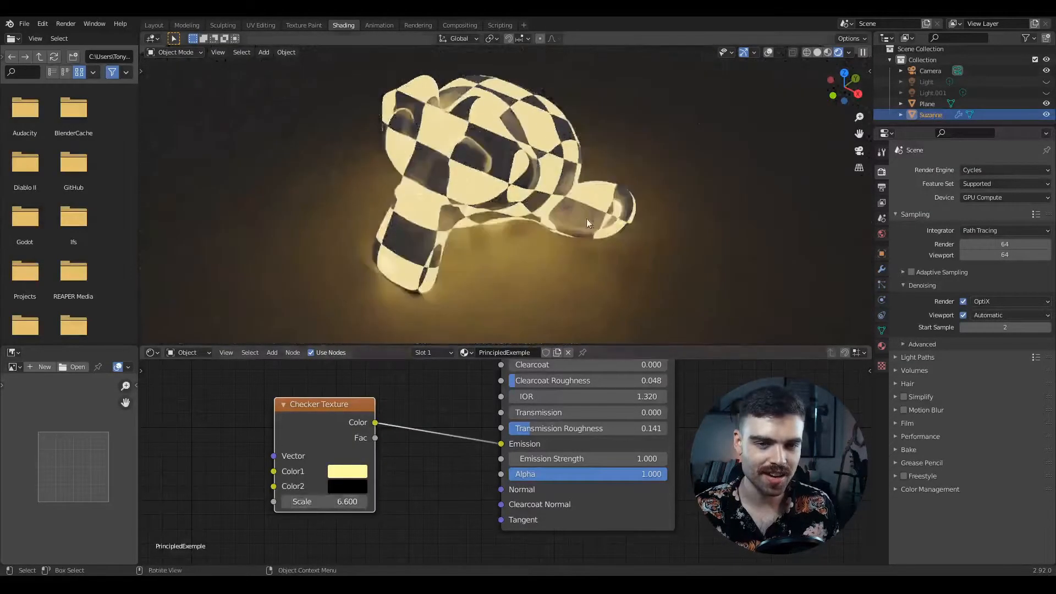
pyautogui.moveTo(616, 212)
pyautogui.mouseDown(button='middle')
pyautogui.moveTo(632, 204)
pyautogui.moveTo(615, 208)
pyautogui.mouseUp(button='middle')
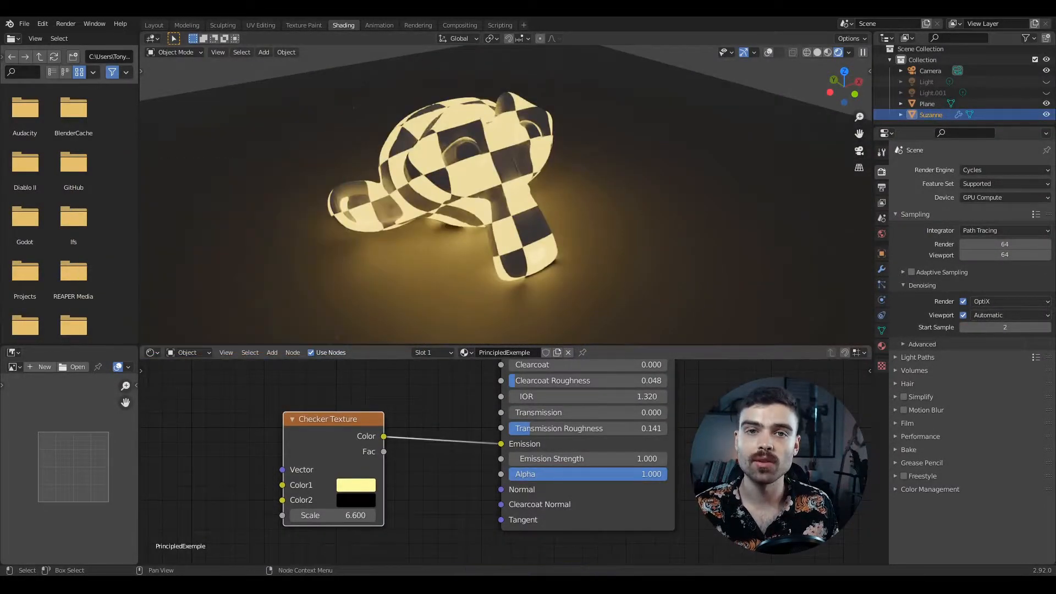
# Switch the render engine to Eevee to preview the checkered emission.
pyautogui.click(980, 169)
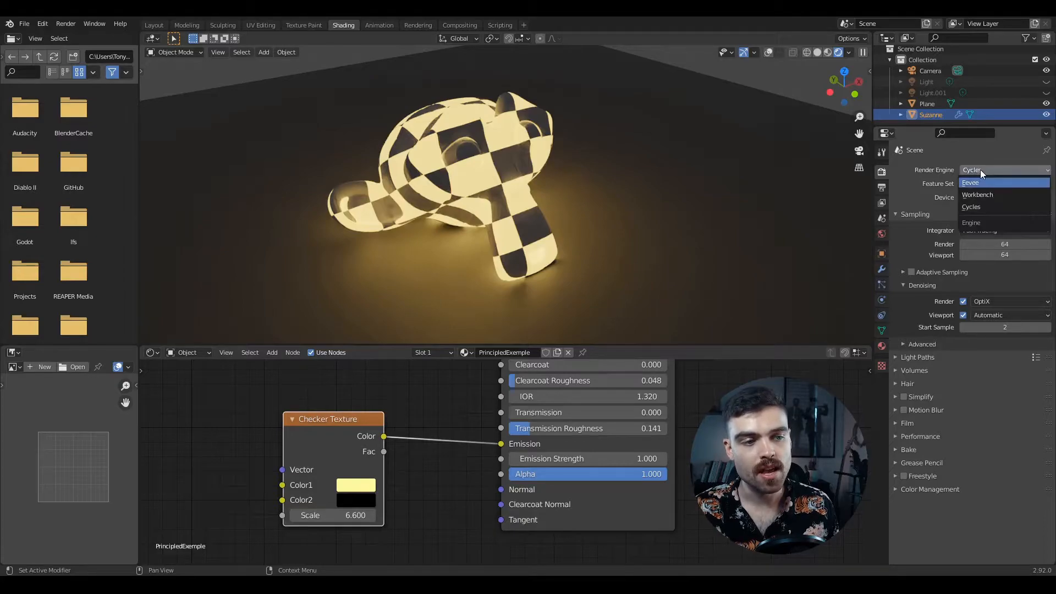
pyautogui.click(981, 180)
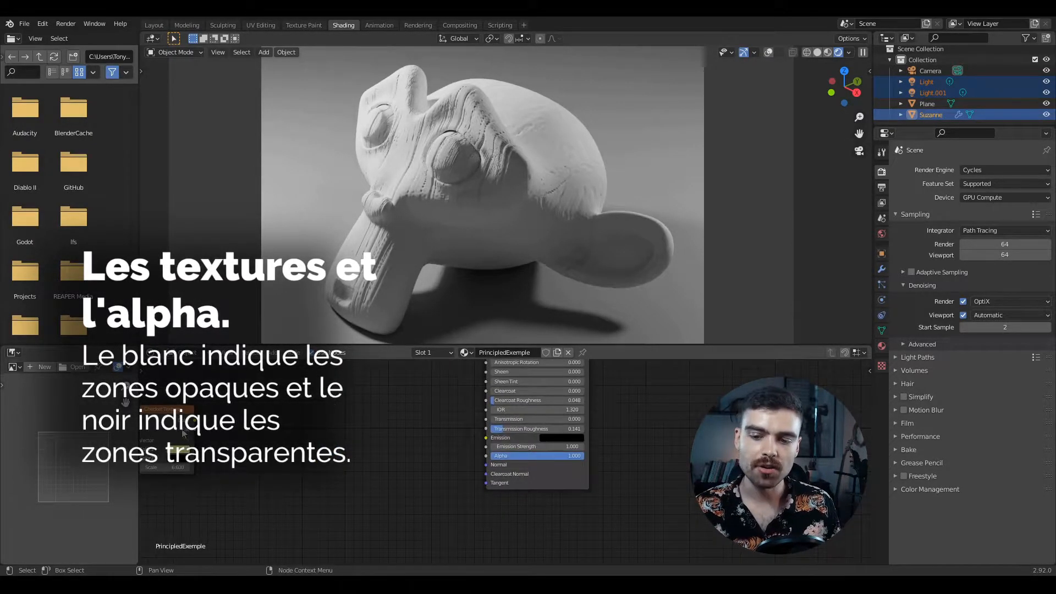
# Move the Checker Texture node beside the Principled BSDF and connect its Fac output to the Alpha input.
pyautogui.moveTo(178, 424); pyautogui.dragTo(366, 433)
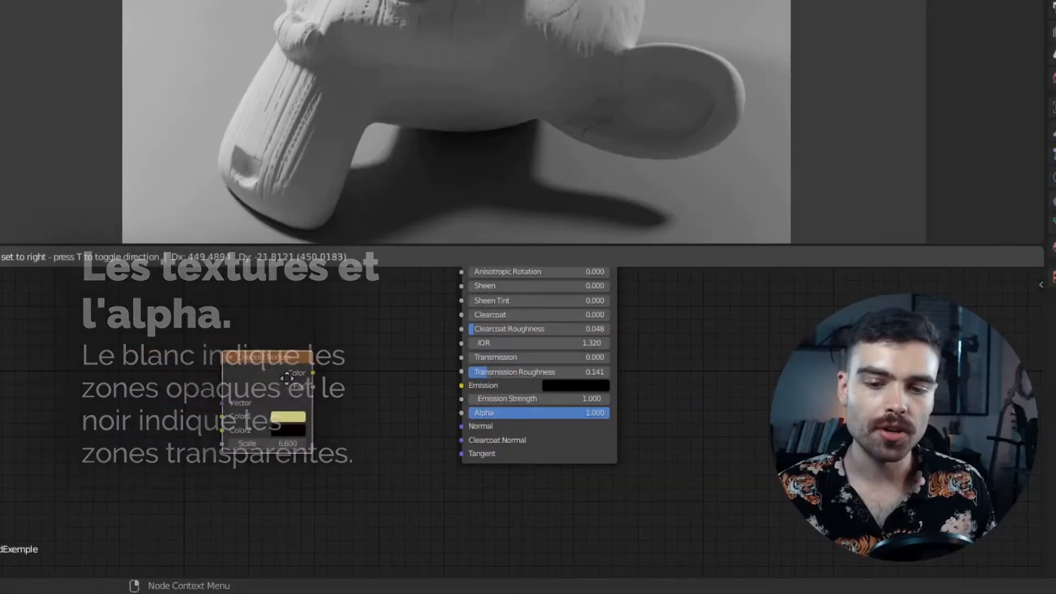
pyautogui.moveTo(280, 378); pyautogui.dragTo(299, 378)
pyautogui.scroll(3, 389, 368)
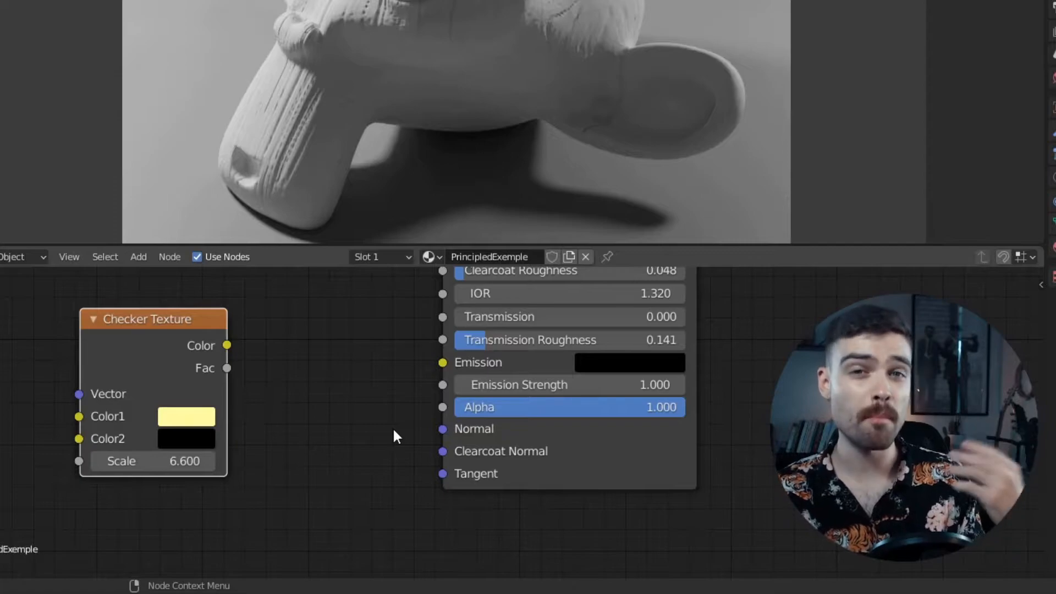
pyautogui.moveTo(226, 367); pyautogui.dragTo(444, 407)
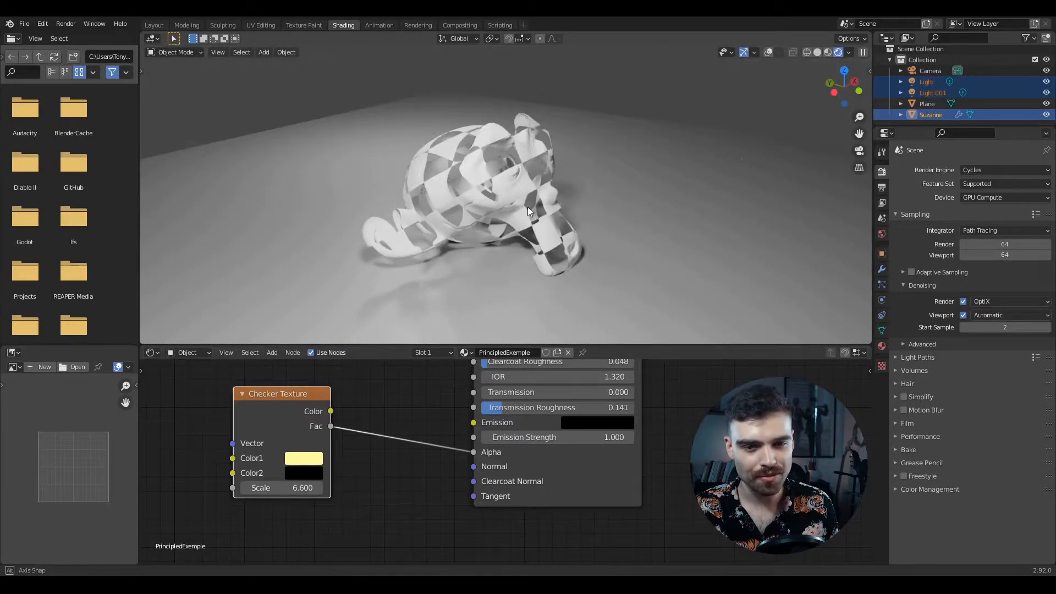
# Set the Checker Texture's Scale to 2.600 and inspect the cut-out areas of the monkey.
pyautogui.moveTo(527, 207); pyautogui.dragTo(566, 219, button='middle')
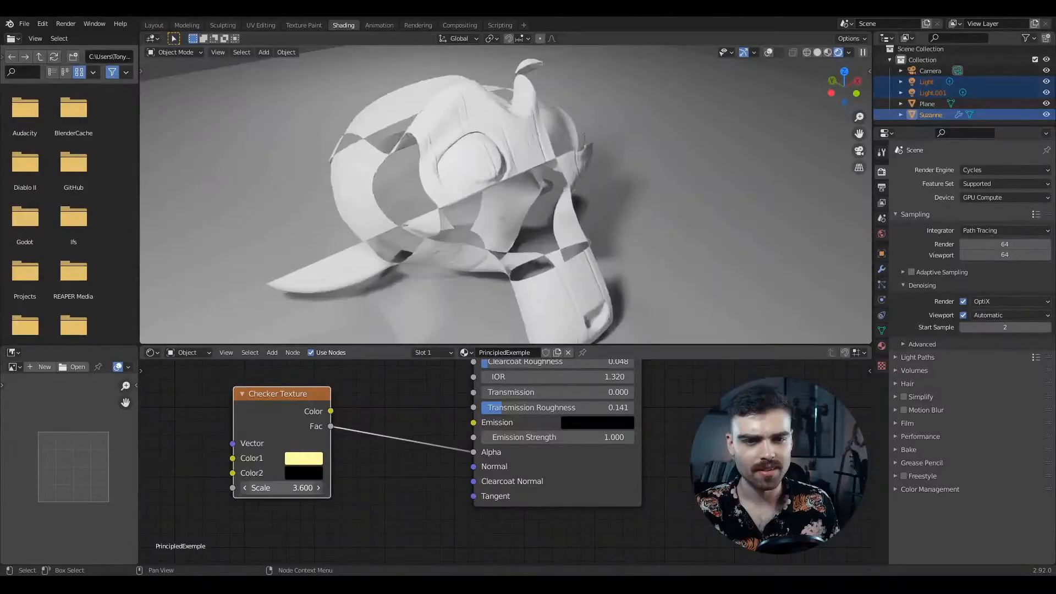
pyautogui.moveTo(286, 488); pyautogui.dragTo(297, 487)
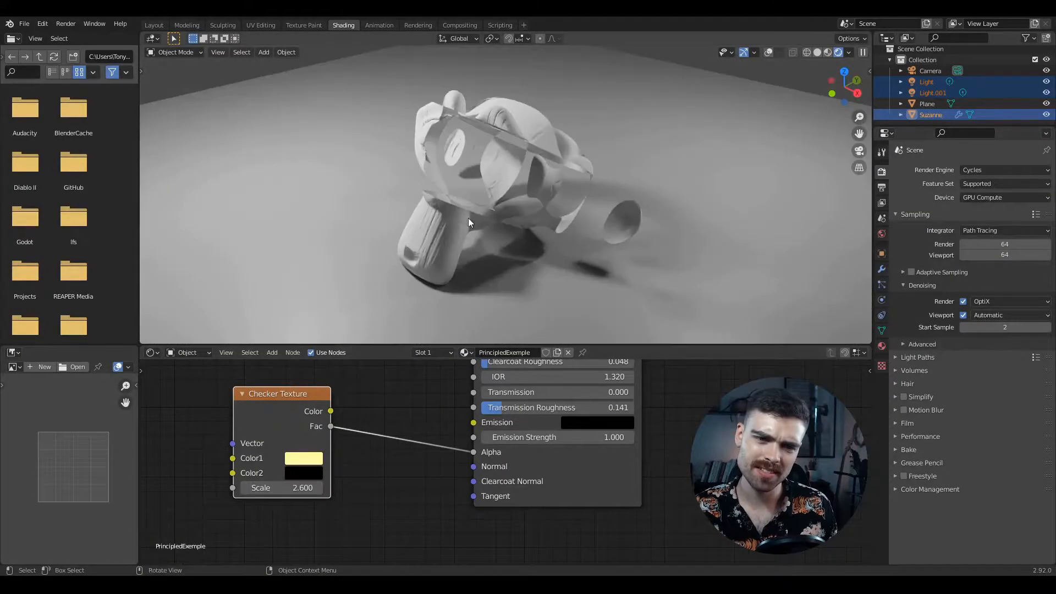
pyautogui.moveTo(461, 225); pyautogui.dragTo(571, 224, button='middle')
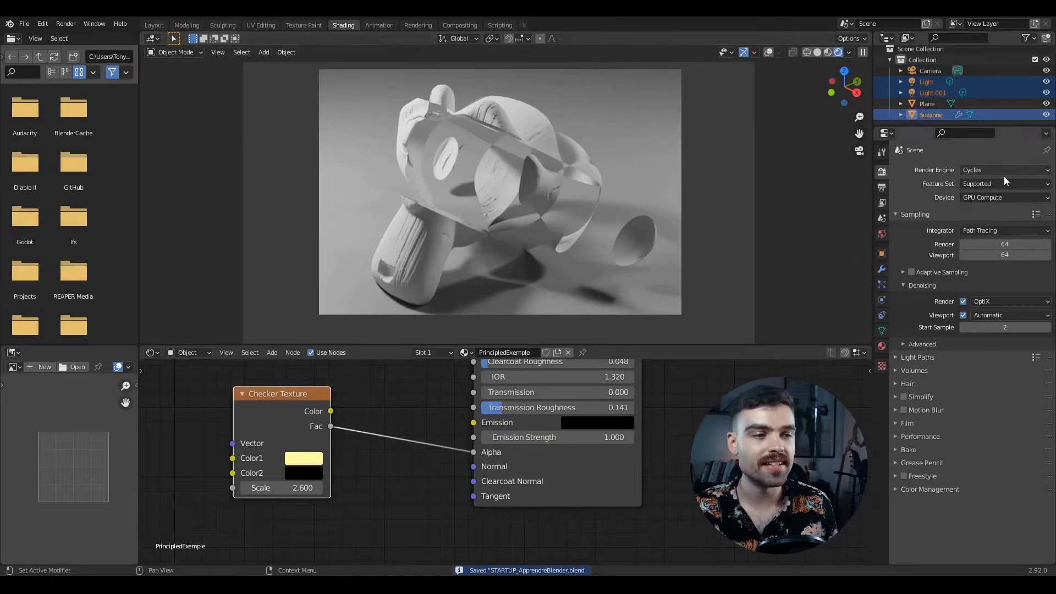
# Switch the render engine to Eevee and set the monkey material's Blend Mode to Alpha Blend.
pyautogui.click(1004, 171)
pyautogui.click(1004, 172)
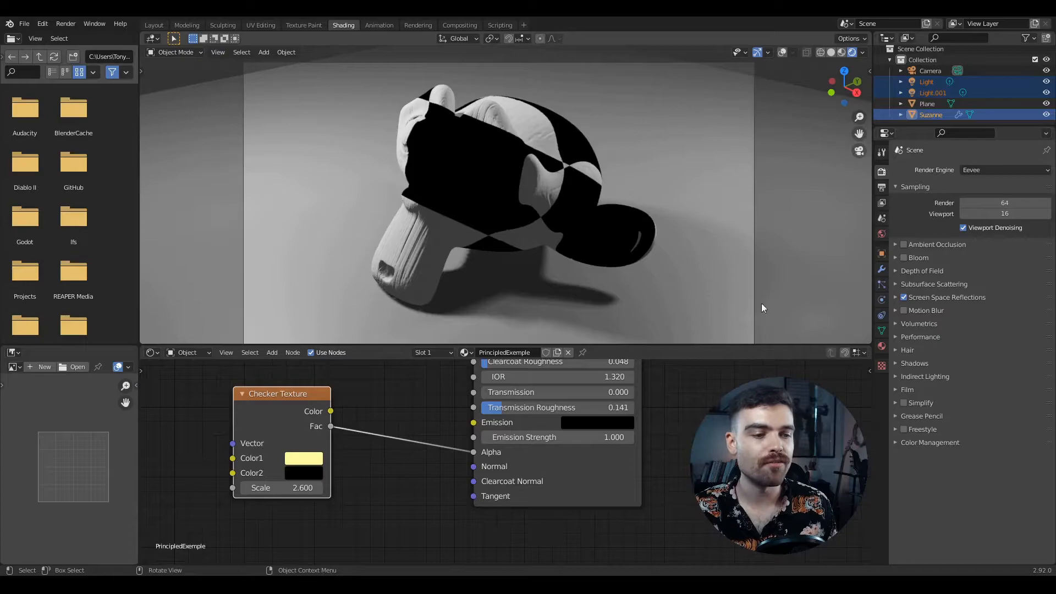
pyautogui.click(881, 345)
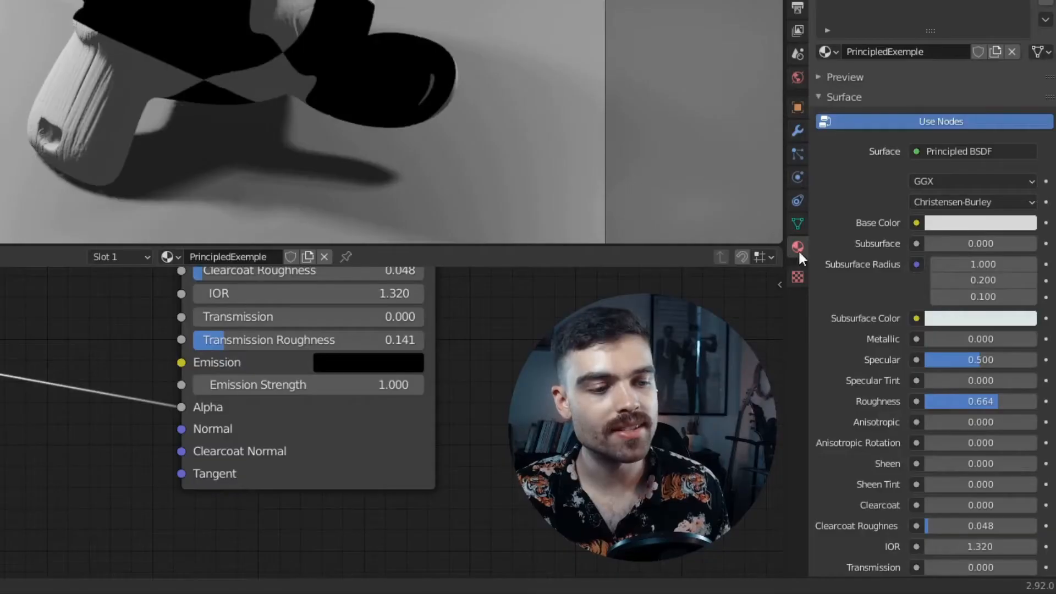
pyautogui.scroll(-10, 833, 445)
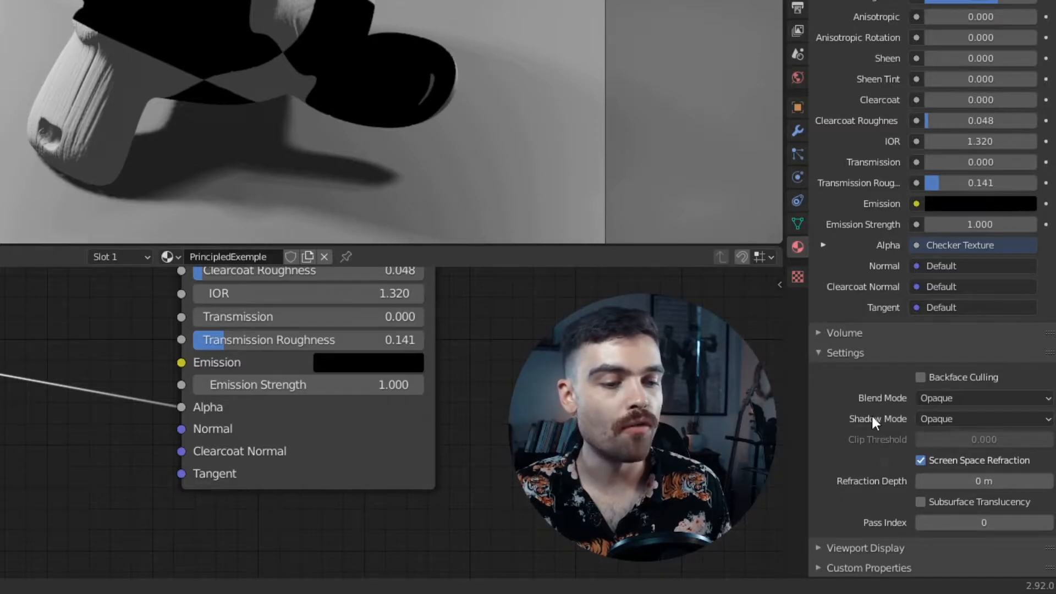
pyautogui.click(951, 396)
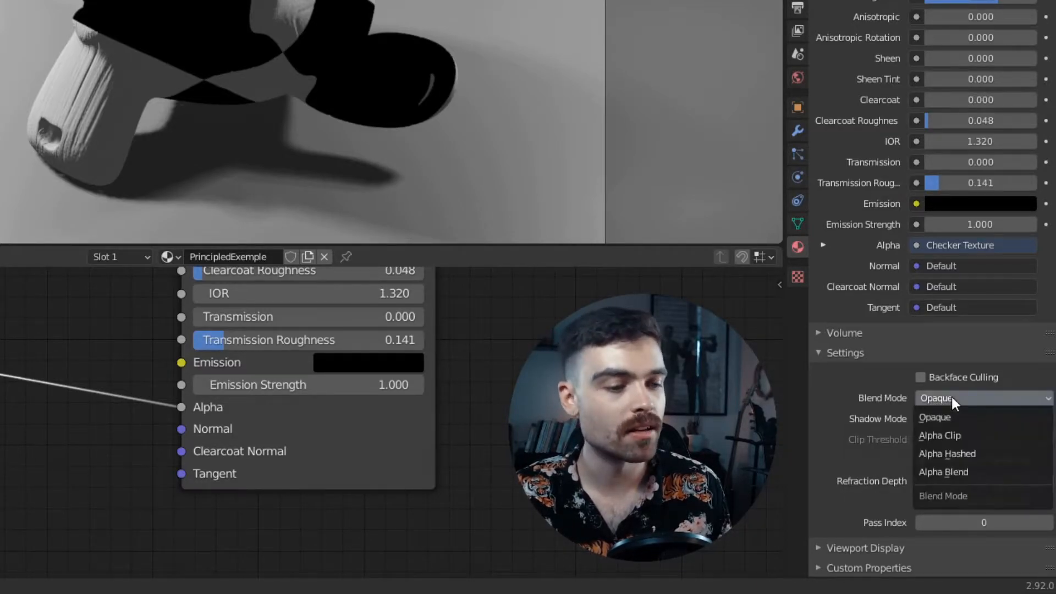
pyautogui.click(955, 472)
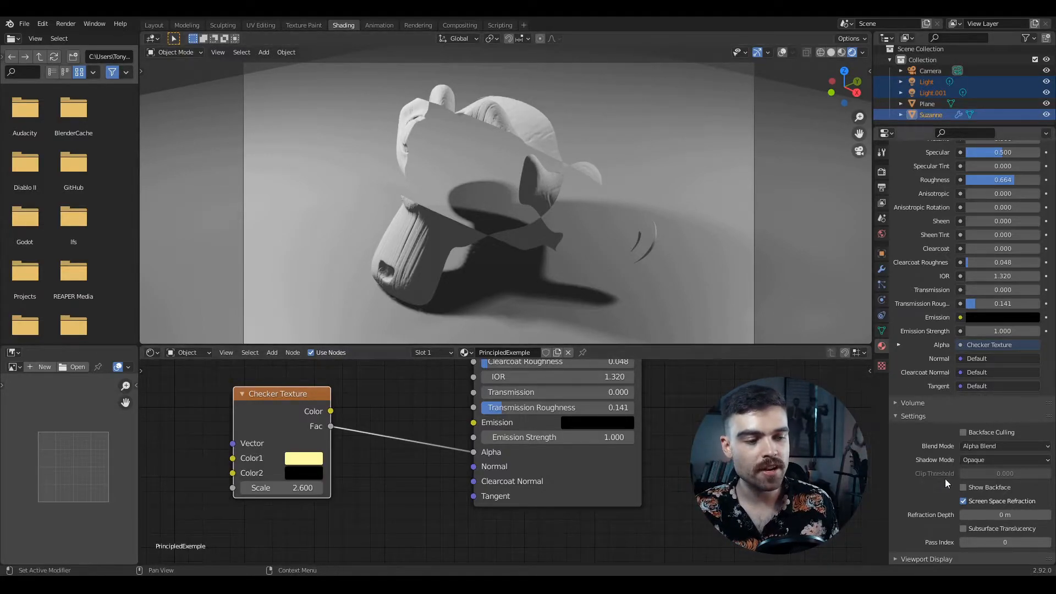
# Enable Show Backface for the monkey's material, inspect the result up close and return to the camera view.
pyautogui.click(963, 487)
pyautogui.scroll(1, 468, 229)
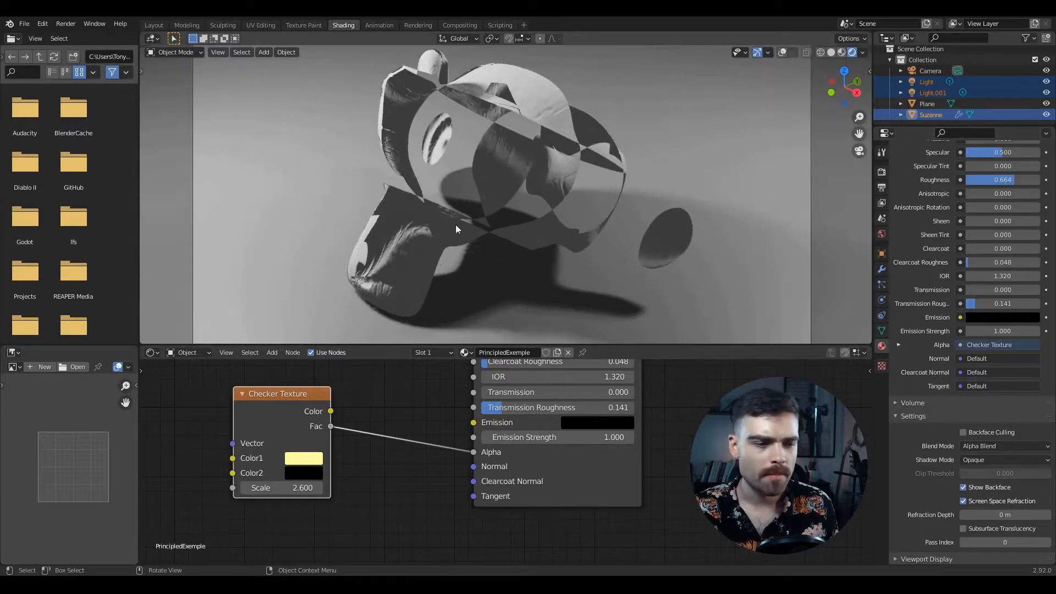
pyautogui.moveTo(376, 258); pyautogui.dragTo(473, 231, button='middle')
pyautogui.scroll(3, 461, 266)
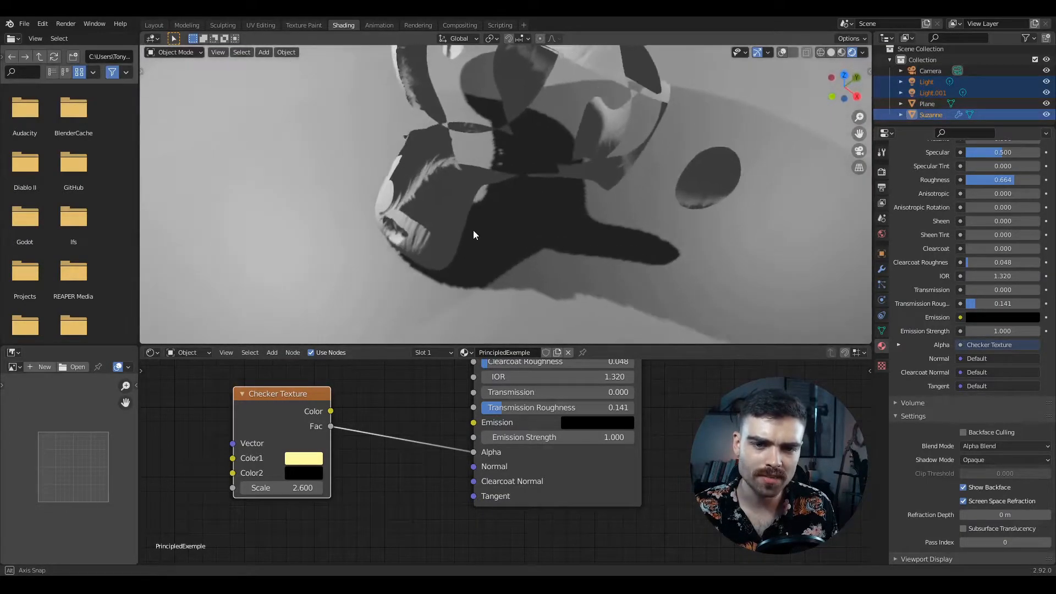
pyautogui.press('KP_0')
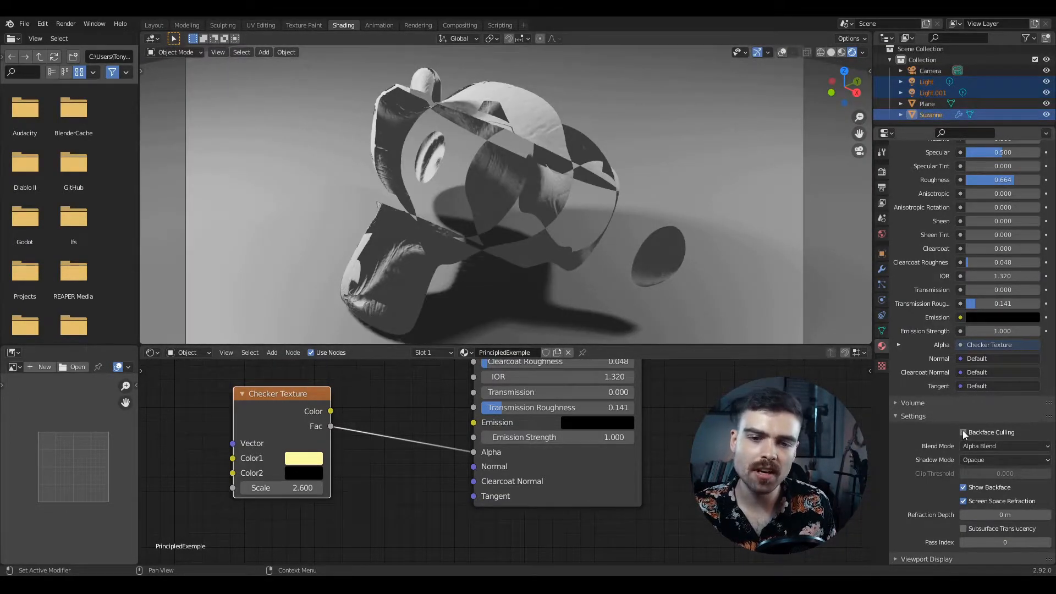
# Try Backface Culling on the monkey's material and turn it off again.
pyautogui.click(963, 432)
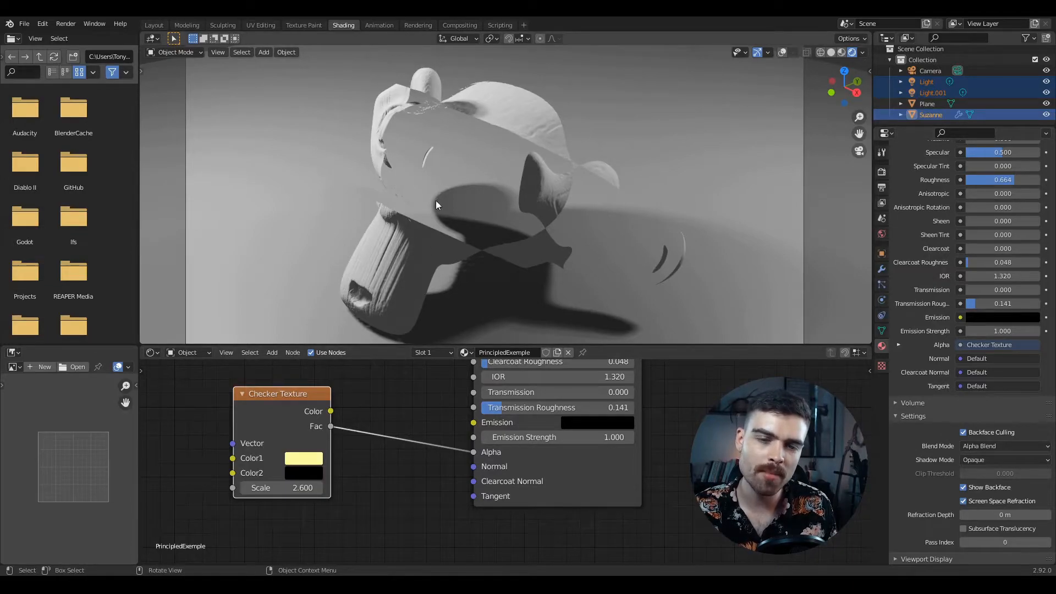
pyautogui.click(963, 432)
pyautogui.click(411, 161)
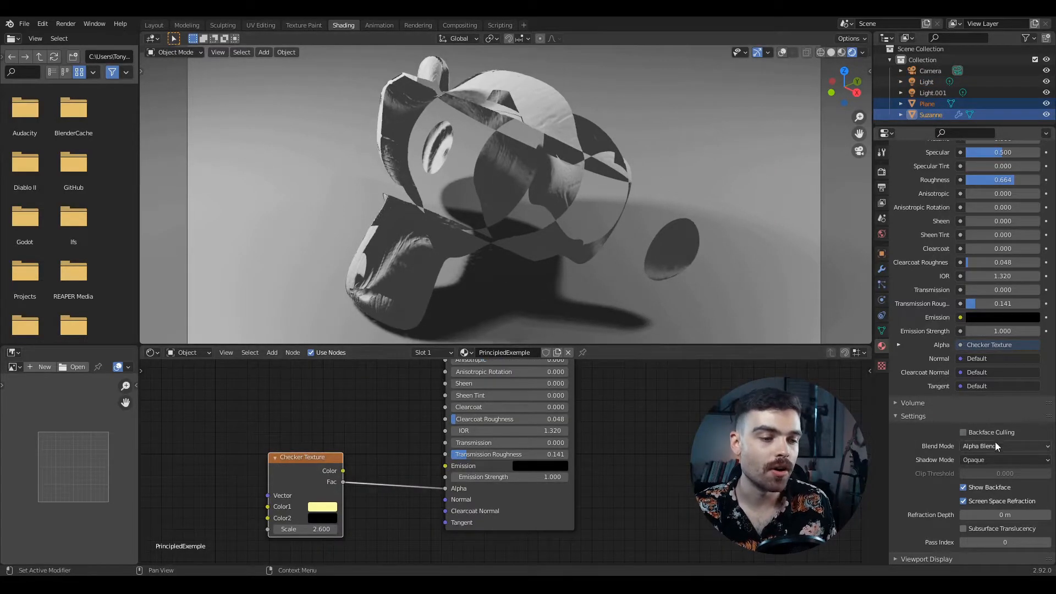
# Set the monkey material's Blend Mode to Alpha Hashed and inspect the transparency.
pyautogui.click(996, 444)
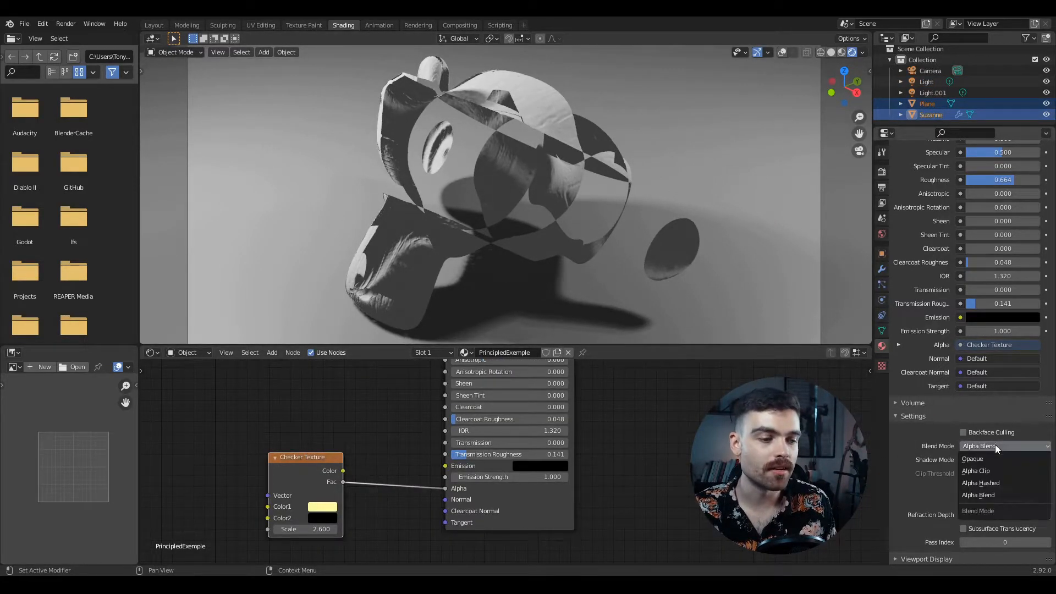
pyautogui.click(990, 483)
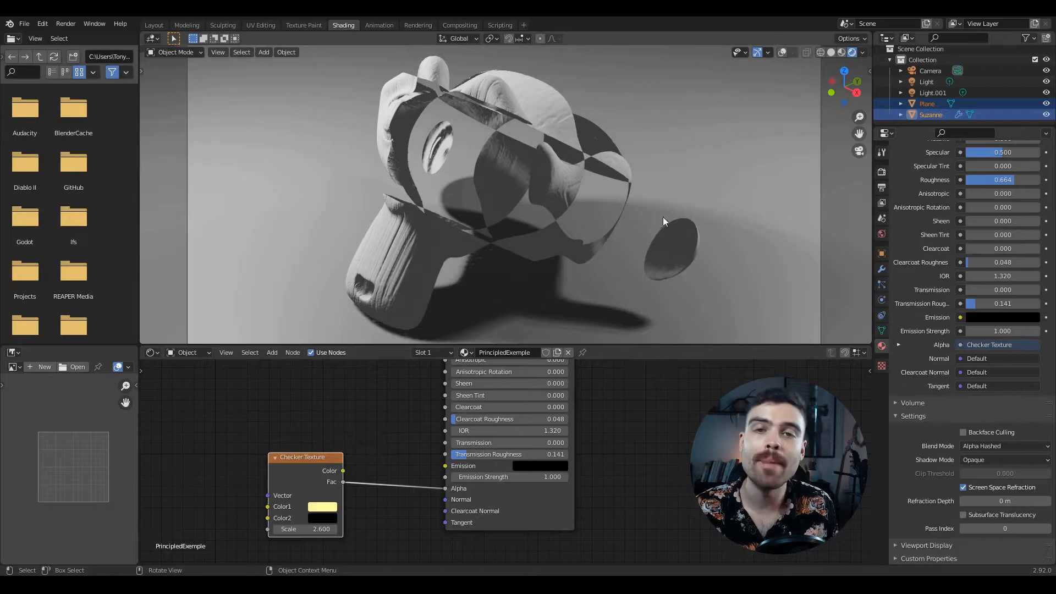
pyautogui.moveTo(506, 212); pyautogui.dragTo(220, 217, button='middle')
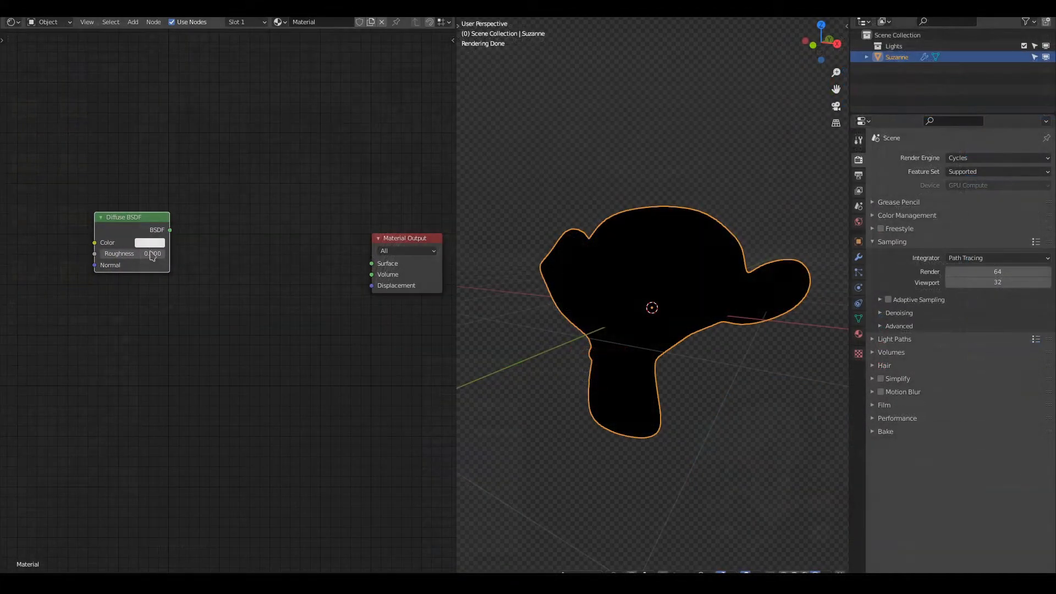
# In the scene with the black, unlinked monkey material, add a Glossy BSDF node below the Diffuse BSDF.
pyautogui.hotkey('shift', 'a')
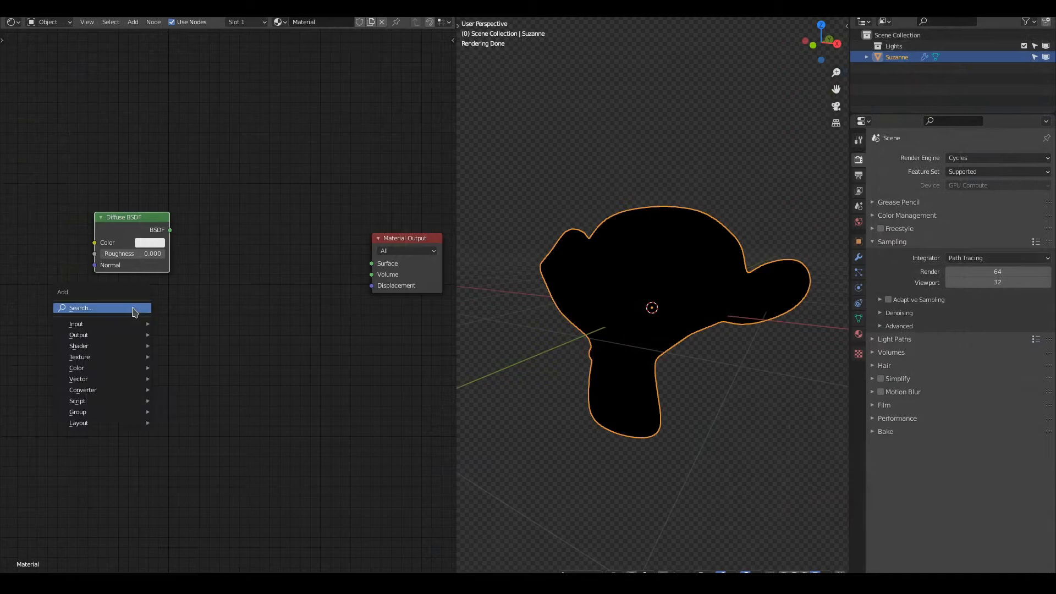
pyautogui.write('glo')
pyautogui.press('Return')
pyautogui.click(128, 328)
# Connect the Diffuse BSDF to the Material Output's Surface input and set its Color to blue-violet.
pyautogui.moveTo(170, 230); pyautogui.dragTo(371, 264)
pyautogui.click(150, 242)
pyautogui.click(173, 153)
pyautogui.moveTo(173, 153); pyautogui.dragTo(195, 124)
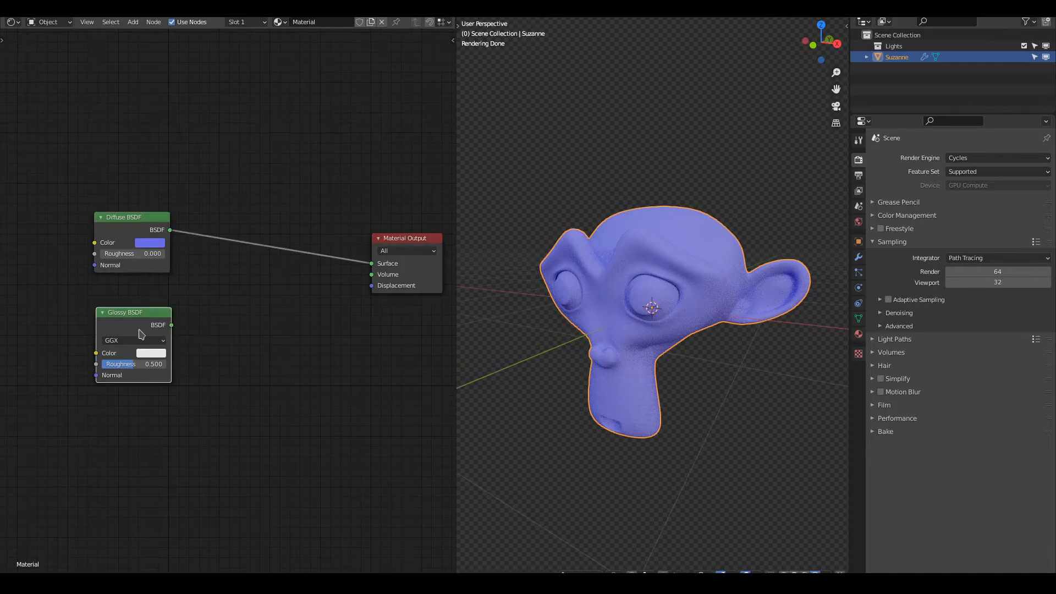
# Combine the Glossy and Diffuse BSDFs through a Mix Shader feeding the Material Output and set its Fac to 0.183.
pyautogui.keyDown('ctrl'); pyautogui.keyDown('shift'); pyautogui.moveTo(141, 331); pyautogui.dragTo(136, 248, button='right'); pyautogui.keyUp('shift'); pyautogui.keyUp('ctrl')
pyautogui.moveTo(223, 273); pyautogui.dragTo(246, 256)
pyautogui.scroll(3, 294, 303)
pyautogui.moveTo(294, 304); pyautogui.dragTo(216, 308, button='middle')
pyautogui.scroll(-2, 236, 304)
pyautogui.moveTo(215, 267)
pyautogui.mouseDown()
pyautogui.moveTo(186, 266)
pyautogui.moveTo(242, 266)
pyautogui.moveTo(214, 266)
pyautogui.mouseUp()
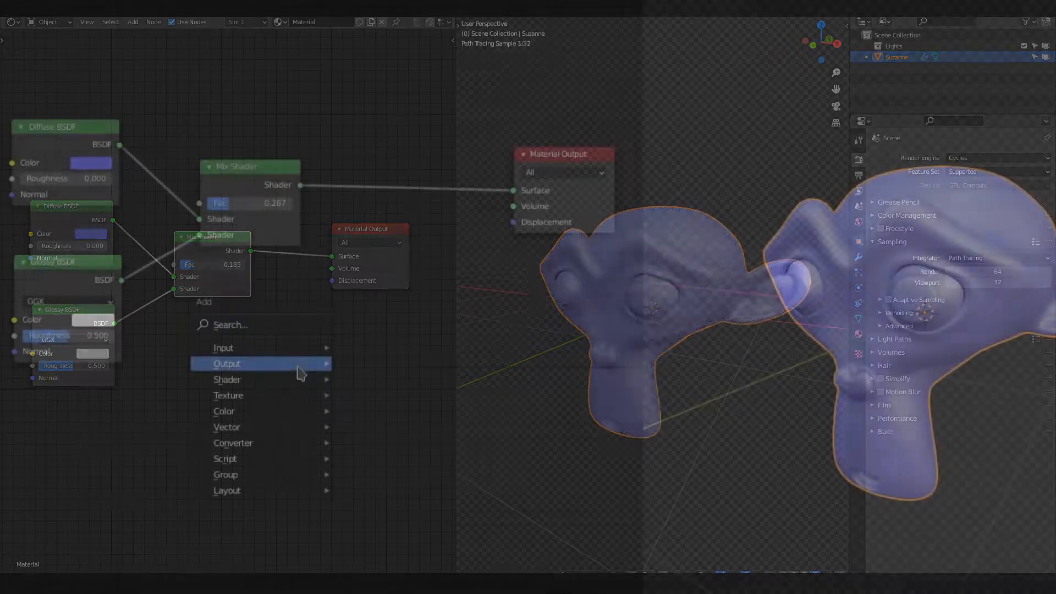
pyautogui.moveTo(297, 379)
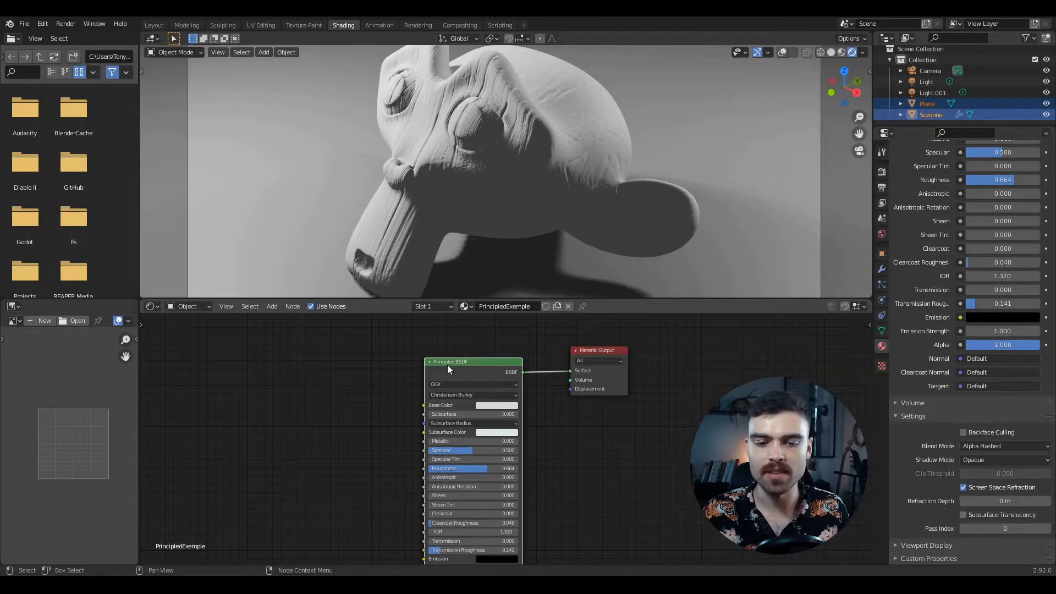
# Replace the Principled BSDF in the PrincipledExemple material with a Diffuse BSDF connected to the Material Output's Surface input.
pyautogui.press('x')
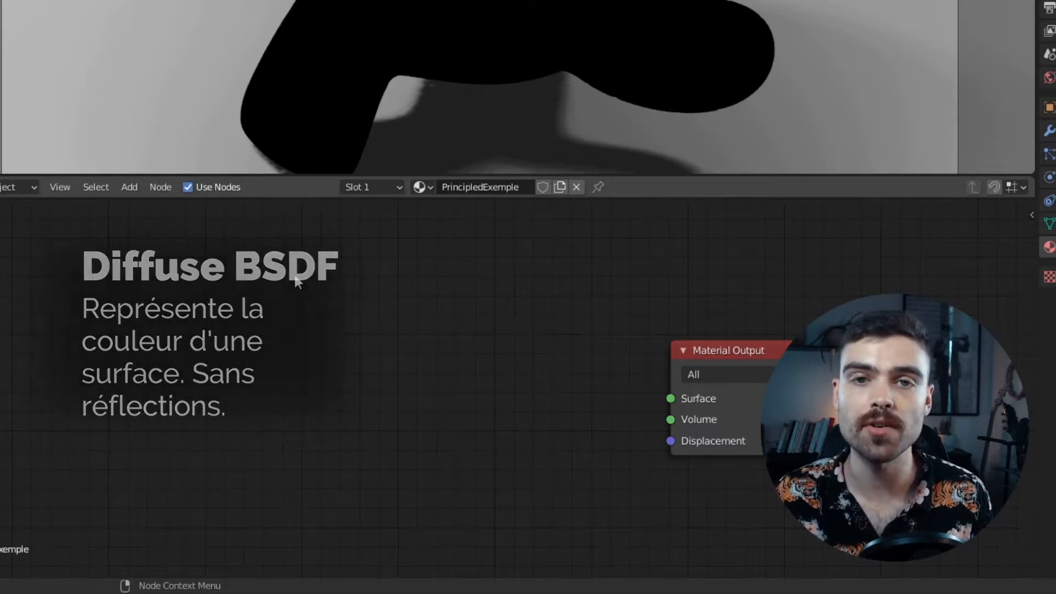
pyautogui.hotkey('shift', 'a')
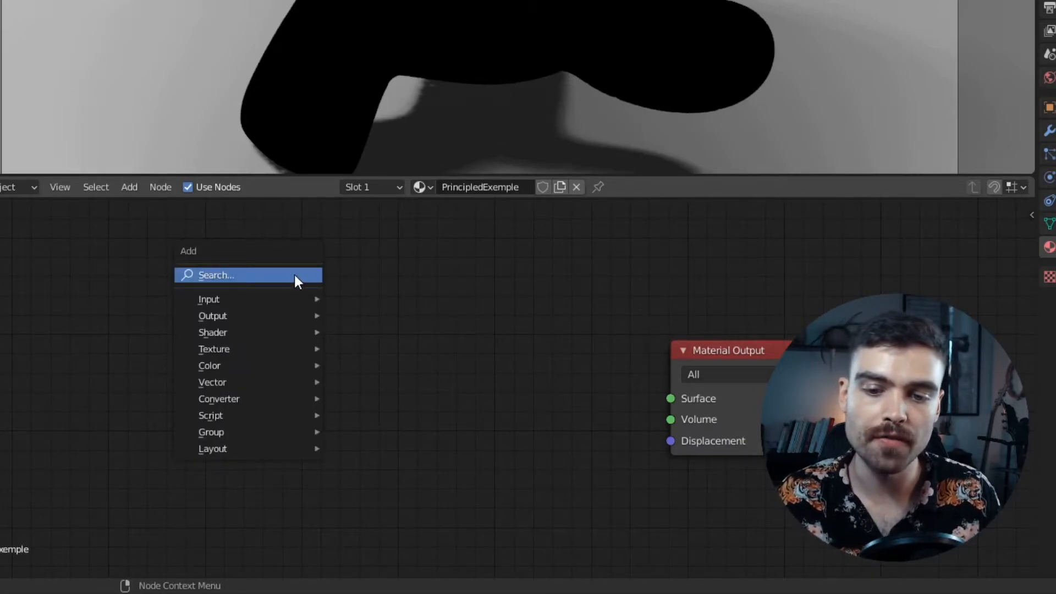
pyautogui.click(295, 275)
pyautogui.write('diff')
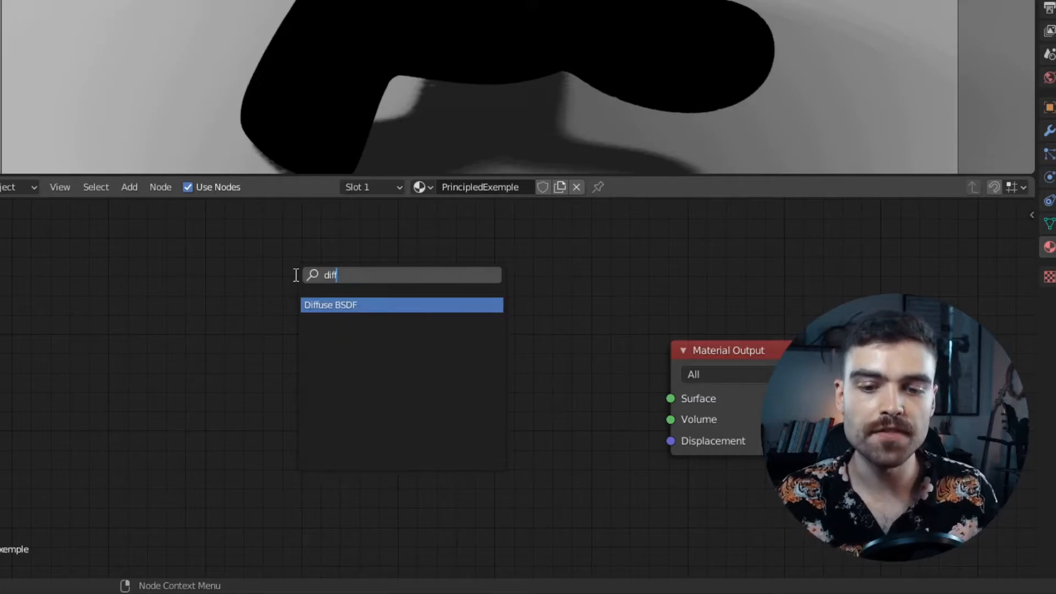
pyautogui.click(348, 304)
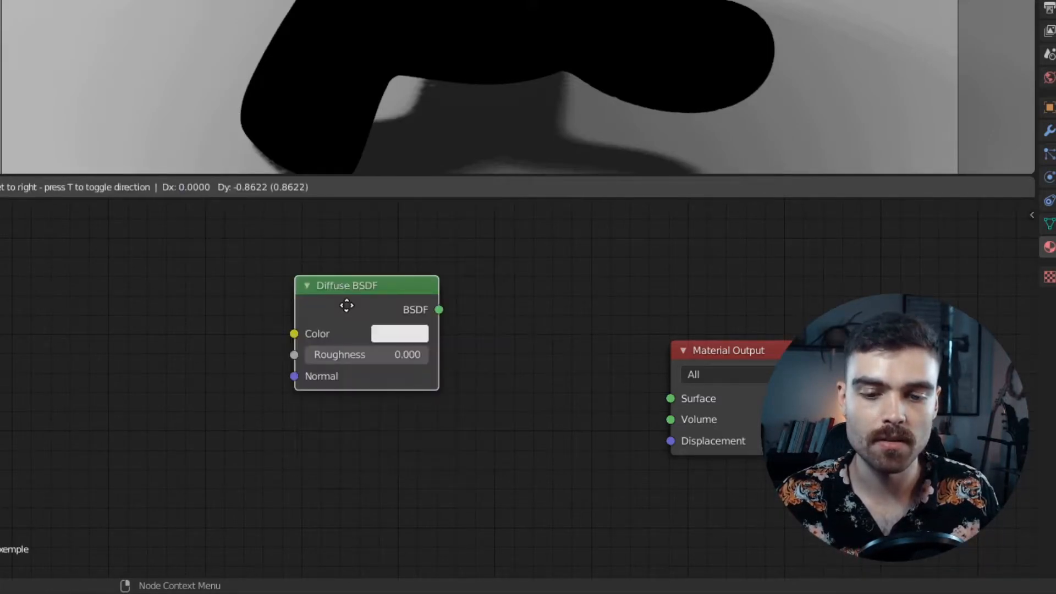
pyautogui.click(358, 331)
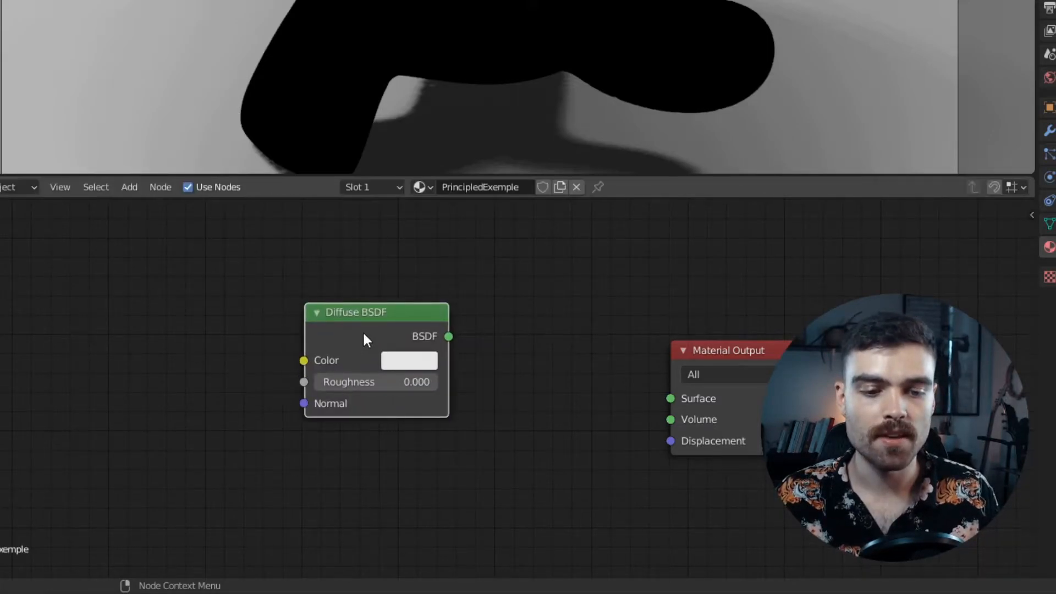
pyautogui.keyDown('ctrl'); pyautogui.keyDown('shift'); pyautogui.click(402, 322); pyautogui.keyUp('shift'); pyautogui.keyUp('ctrl')
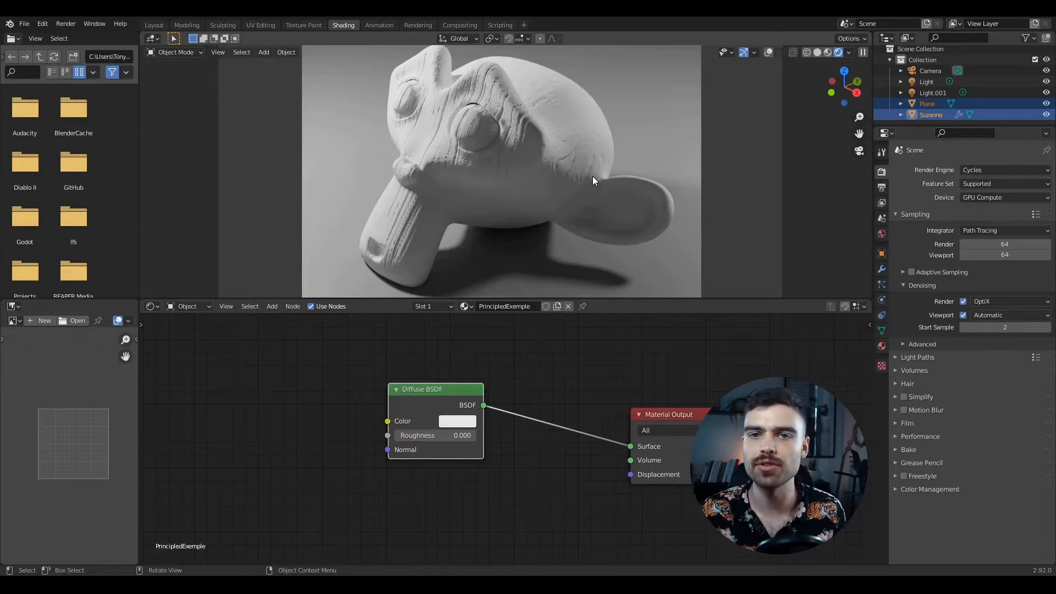
# Reposition the Diffuse BSDF node and add a Glossy BSDF node directly below it.
pyautogui.moveTo(333, 295); pyautogui.dragTo(315, 341)
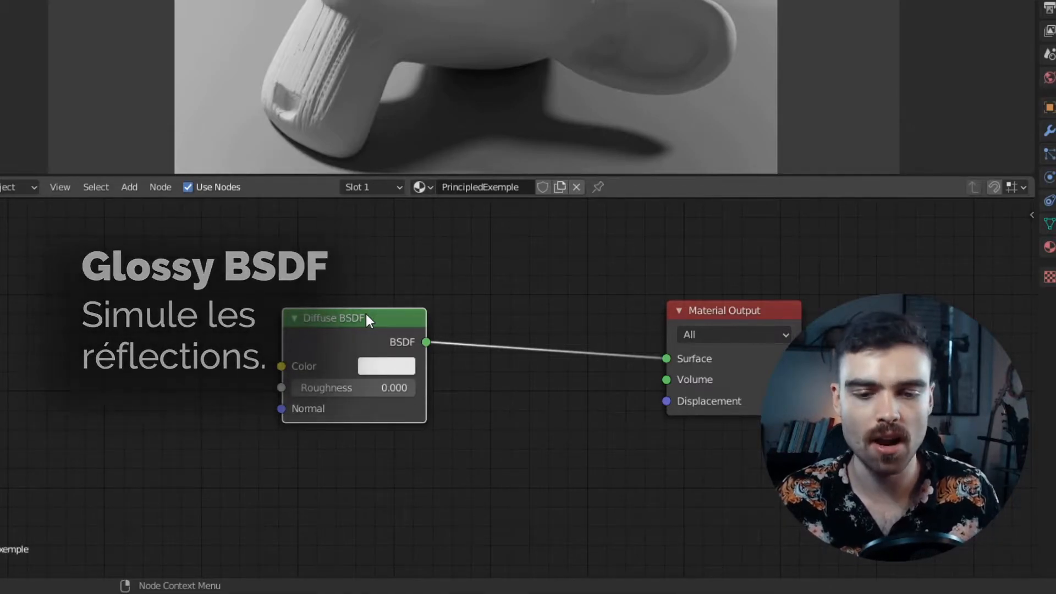
pyautogui.keyDown('shift'); pyautogui.moveTo(351, 507); pyautogui.dragTo(345, 375, button='middle'); pyautogui.keyUp('shift')
pyautogui.hotkey('shift', 'a')
pyautogui.click(338, 381)
pyautogui.write('glo')
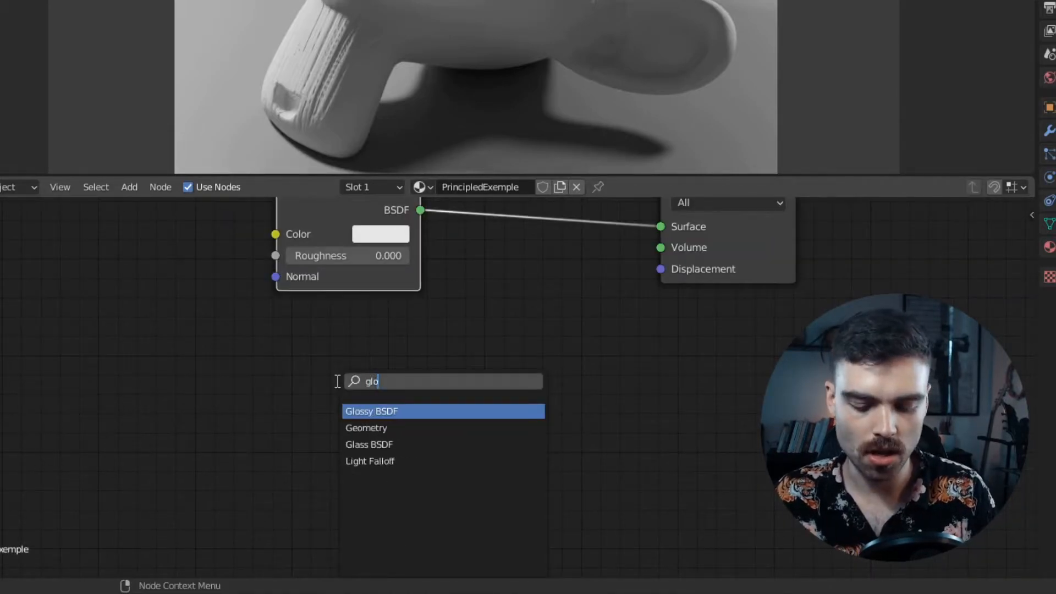
pyautogui.write('ssy')
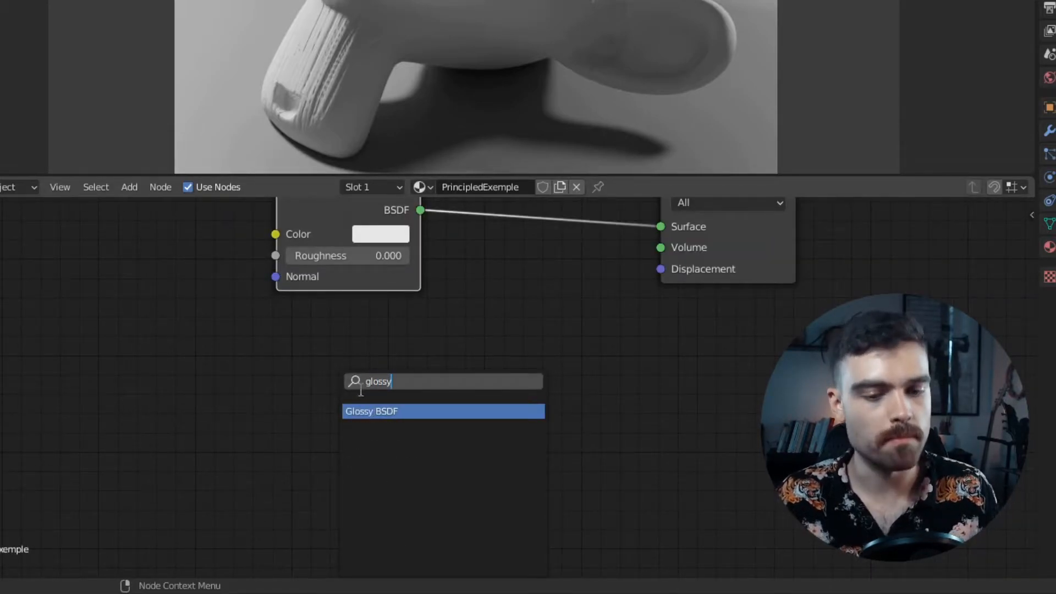
pyautogui.click(384, 411)
pyautogui.click(417, 313)
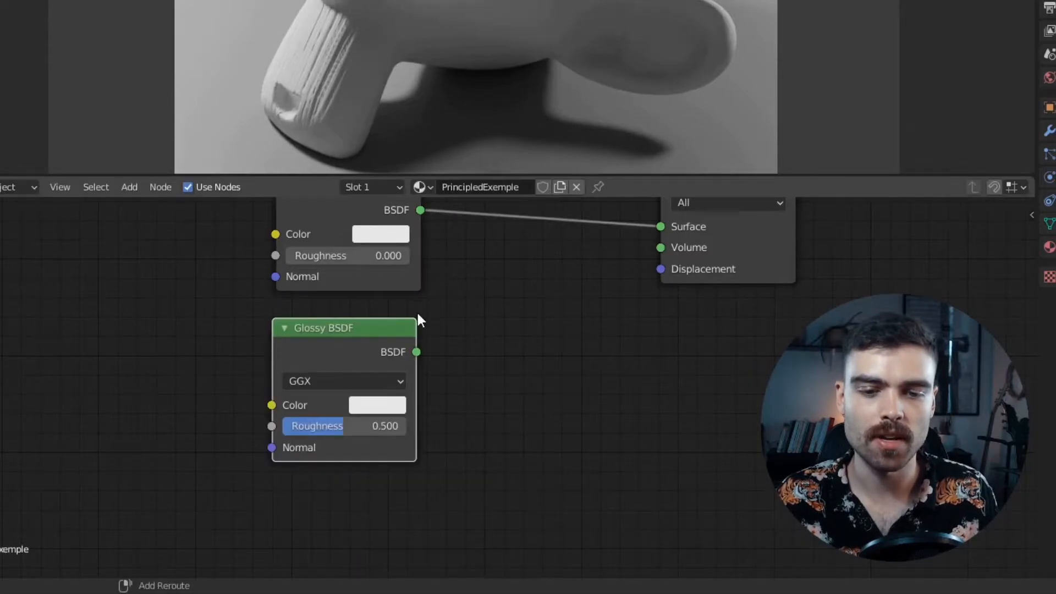
# Preview the Glossy BSDF alone by connecting it to the Material Output's Surface input.
pyautogui.keyDown('shift'); pyautogui.moveTo(417, 313); pyautogui.dragTo(356, 398, button='middle'); pyautogui.keyUp('shift')
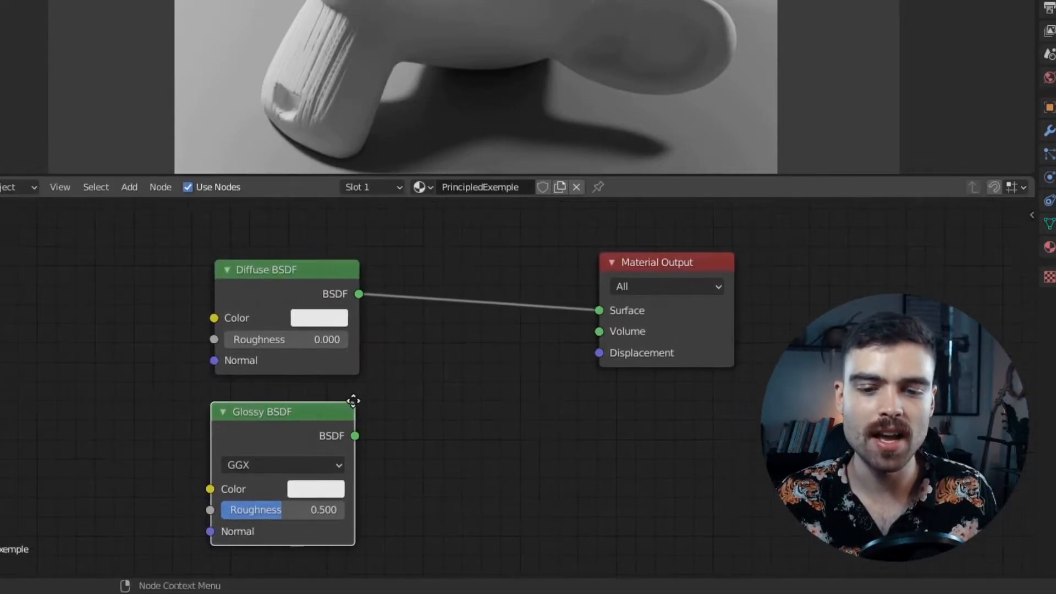
pyautogui.keyDown('ctrl'); pyautogui.keyDown('shift'); pyautogui.click(296, 418); pyautogui.keyUp('shift'); pyautogui.keyUp('ctrl')
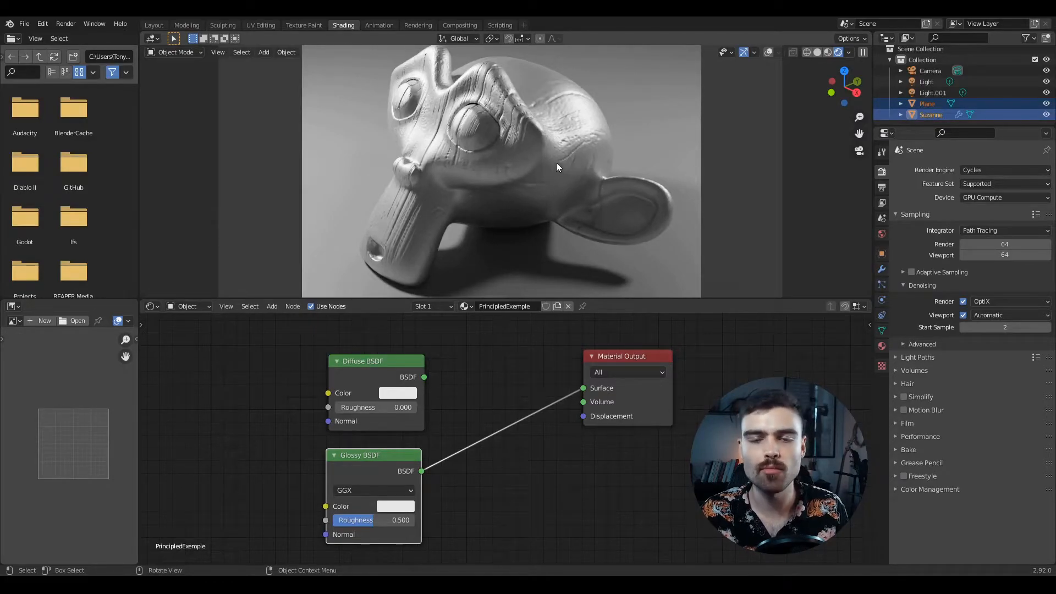
pyautogui.moveTo(373, 520)
pyautogui.mouseDown()
pyautogui.moveTo(337, 520)
pyautogui.moveTo(389, 521)
pyautogui.moveTo(380, 520)
pyautogui.mouseUp()
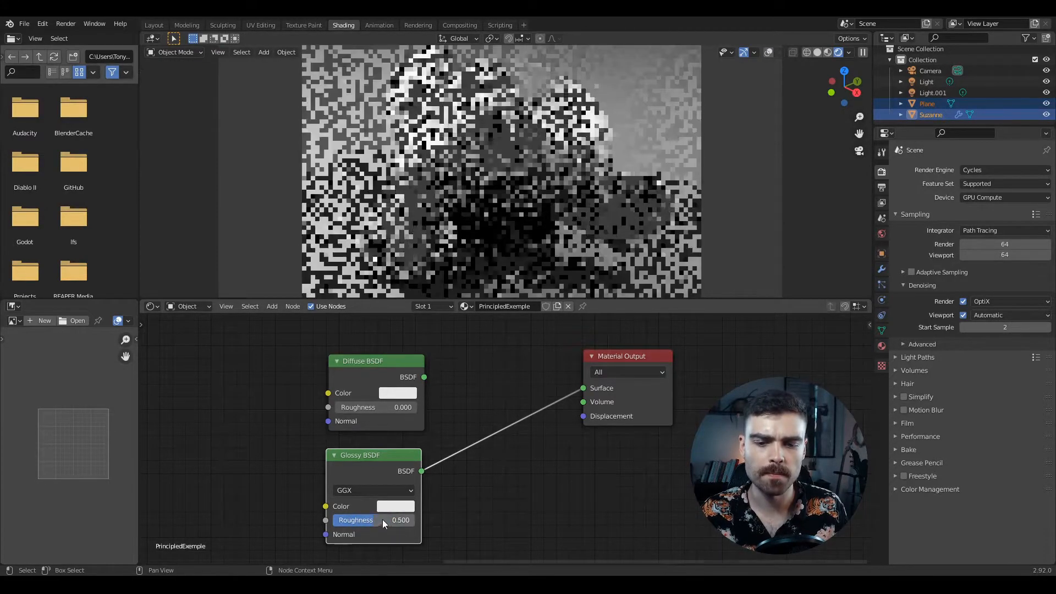
# Connect the Diffuse BSDF to the Material Output's Surface input and set its Color to orange-red.
pyautogui.keyDown('ctrl'); pyautogui.keyDown('shift'); pyautogui.click(397, 374); pyautogui.keyUp('shift'); pyautogui.keyUp('ctrl')
pyautogui.click(407, 392)
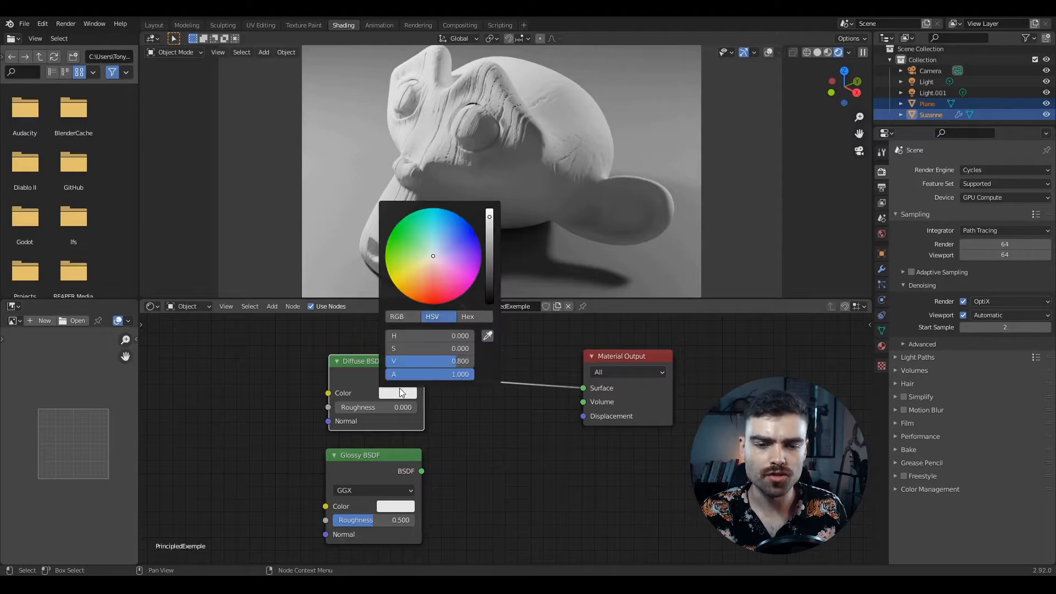
pyautogui.moveTo(433, 259); pyautogui.dragTo(426, 291)
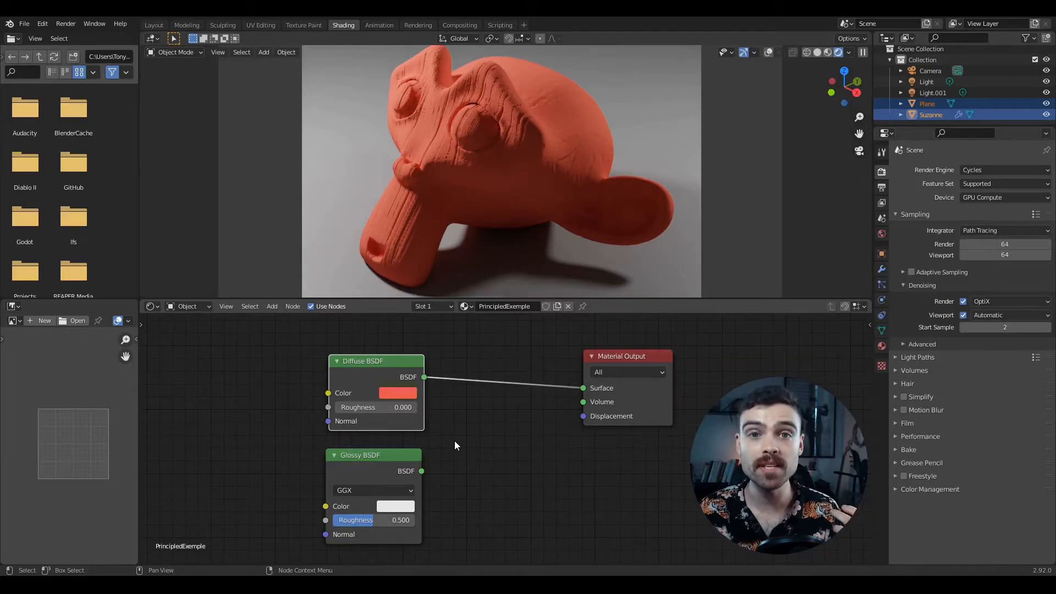
# Insert a Mix Shader between the Diffuse BSDF and the Material Output, and connect the Glossy BSDF to its second Shader input.
pyautogui.moveTo(636, 358); pyautogui.dragTo(805, 357)
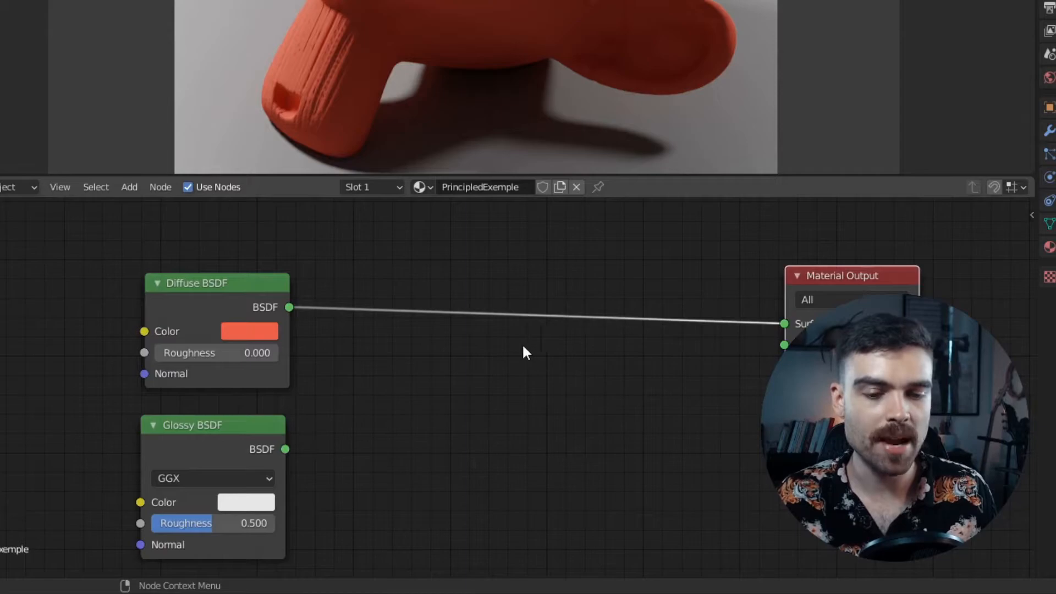
pyautogui.click(519, 346)
pyautogui.hotkey('shift', 'a')
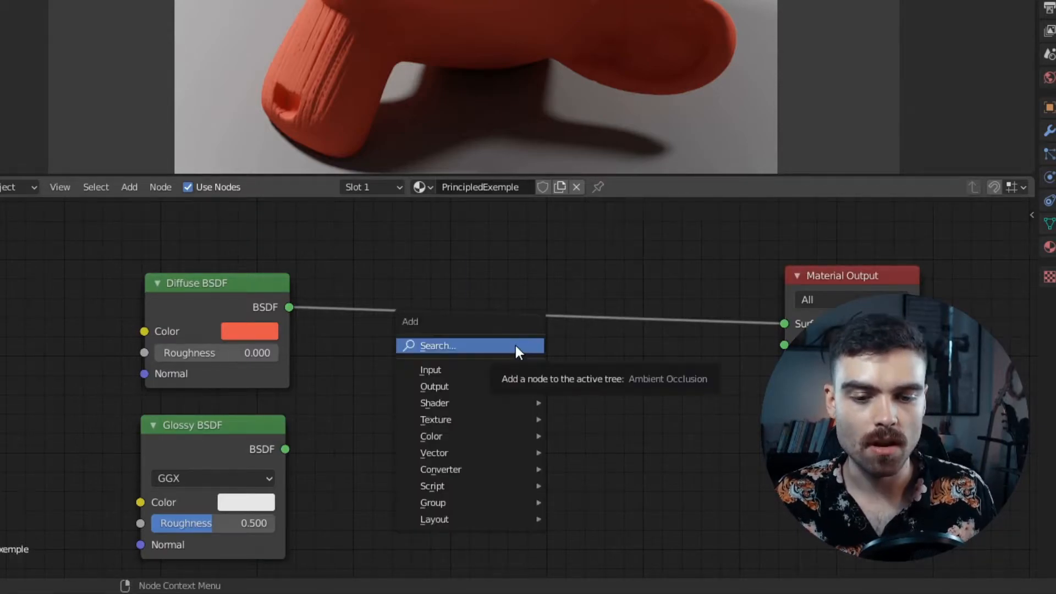
pyautogui.write('mix')
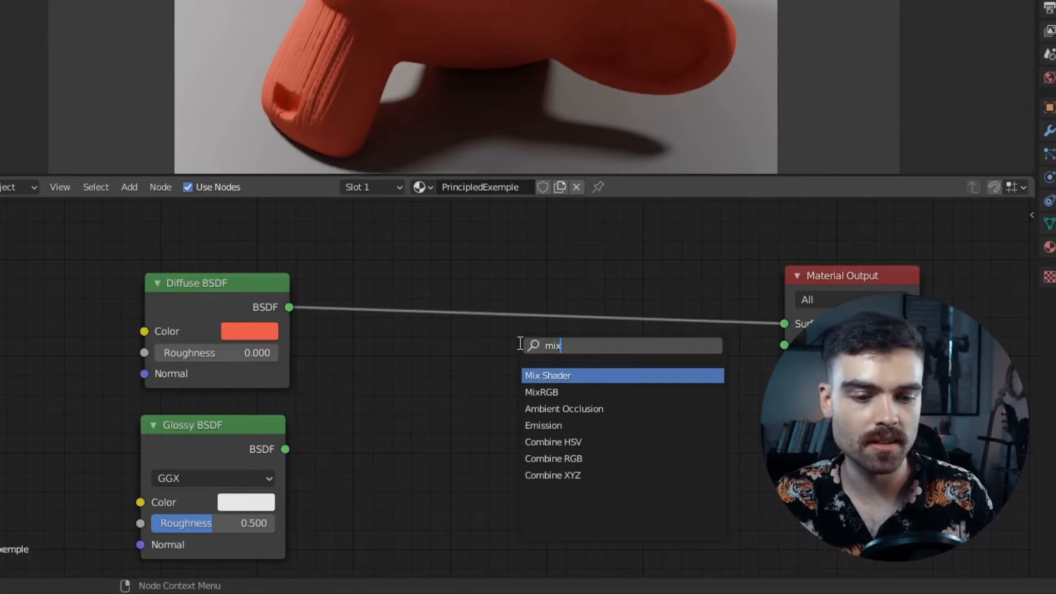
pyautogui.click(557, 375)
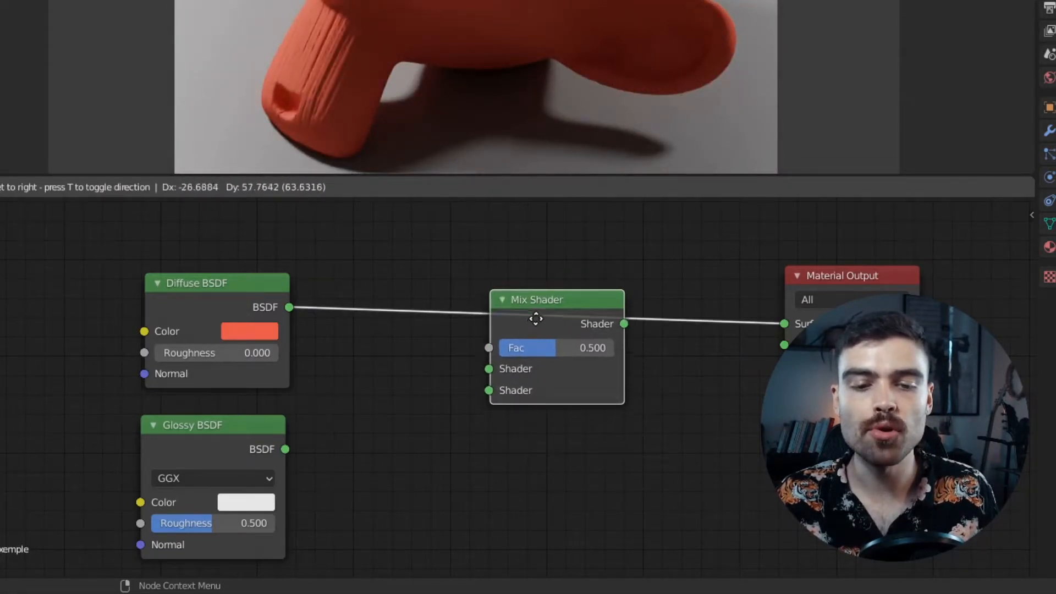
pyautogui.click(540, 301)
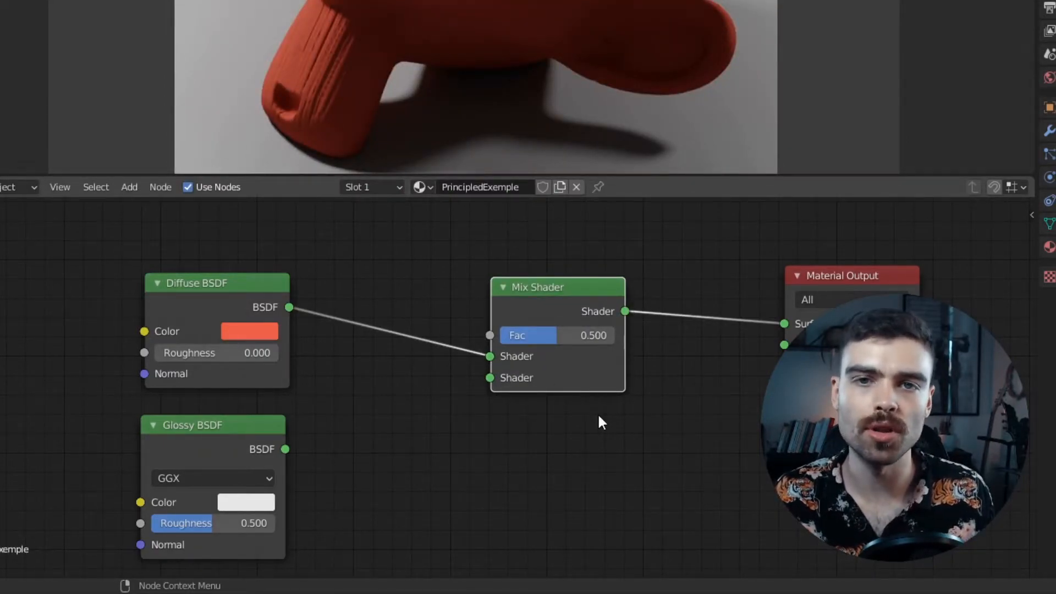
pyautogui.moveTo(232, 262)
pyautogui.mouseDown()
pyautogui.moveTo(240, 252)
pyautogui.moveTo(231, 242)
pyautogui.mouseUp()
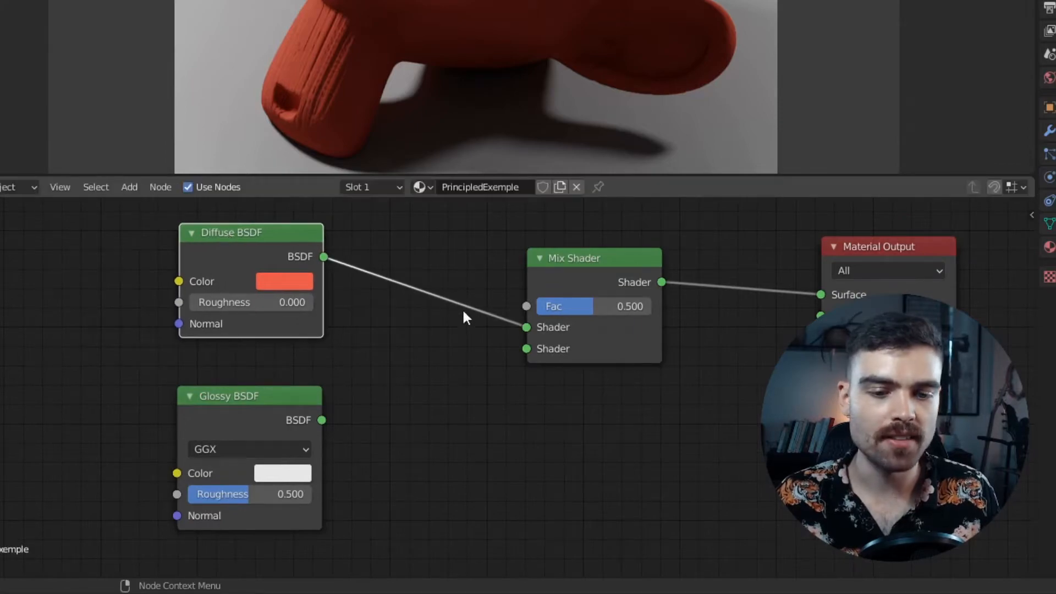
pyautogui.moveTo(322, 420); pyautogui.dragTo(528, 348)
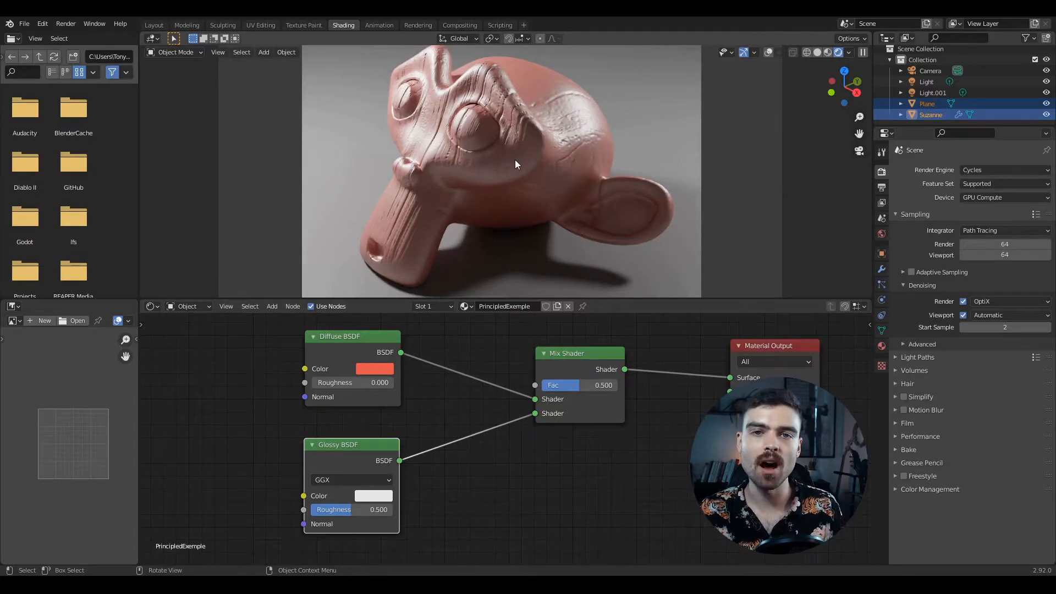
# Vary the Mix Shader's Fac between the diffuse and glossy shaders, trying 0.150 and 0.900 and ending at 0.508.
pyautogui.moveTo(577, 386); pyautogui.dragTo(553, 385)
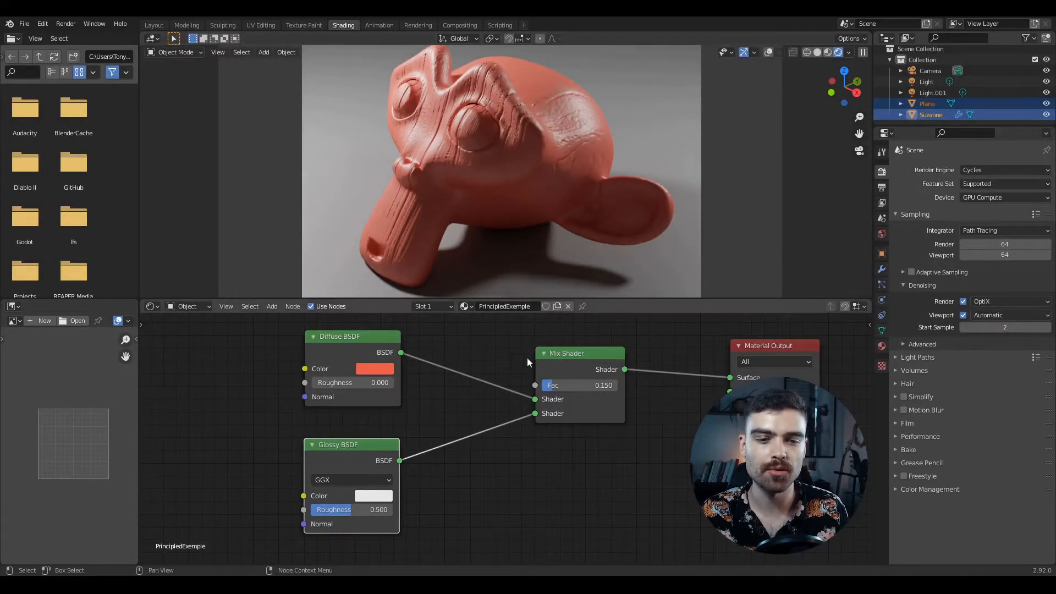
pyautogui.moveTo(553, 385); pyautogui.dragTo(612, 386)
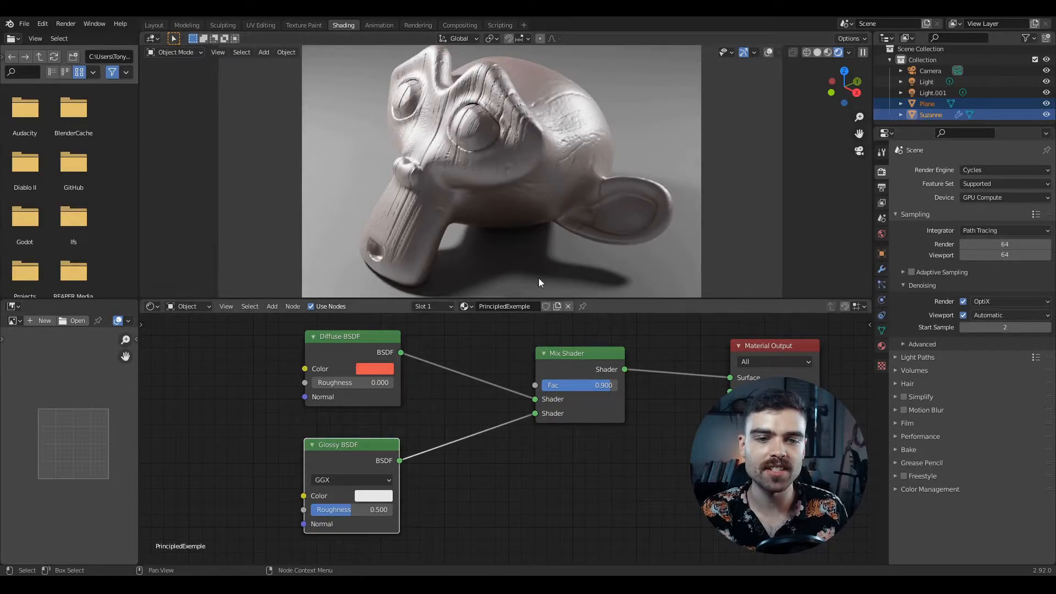
pyautogui.moveTo(609, 389); pyautogui.dragTo(590, 436, button='middle')
pyautogui.moveTo(589, 435); pyautogui.dragTo(560, 432)
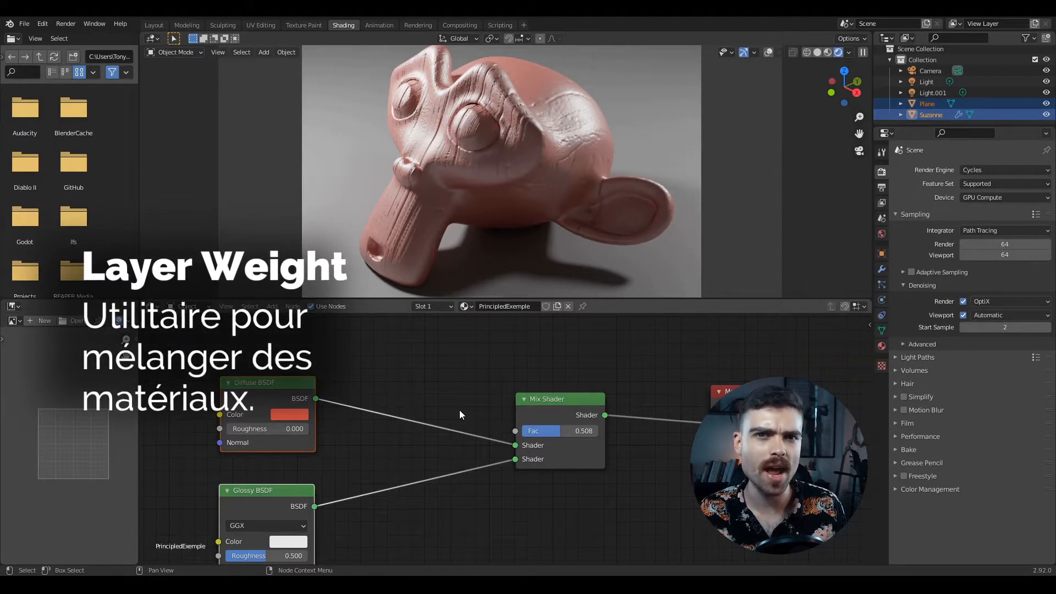
# Add a Layer Weight node above the Diffuse BSDF, preview its Fresnel output and set its Blend to 0.110.
pyautogui.write('laye')
pyautogui.write('r')
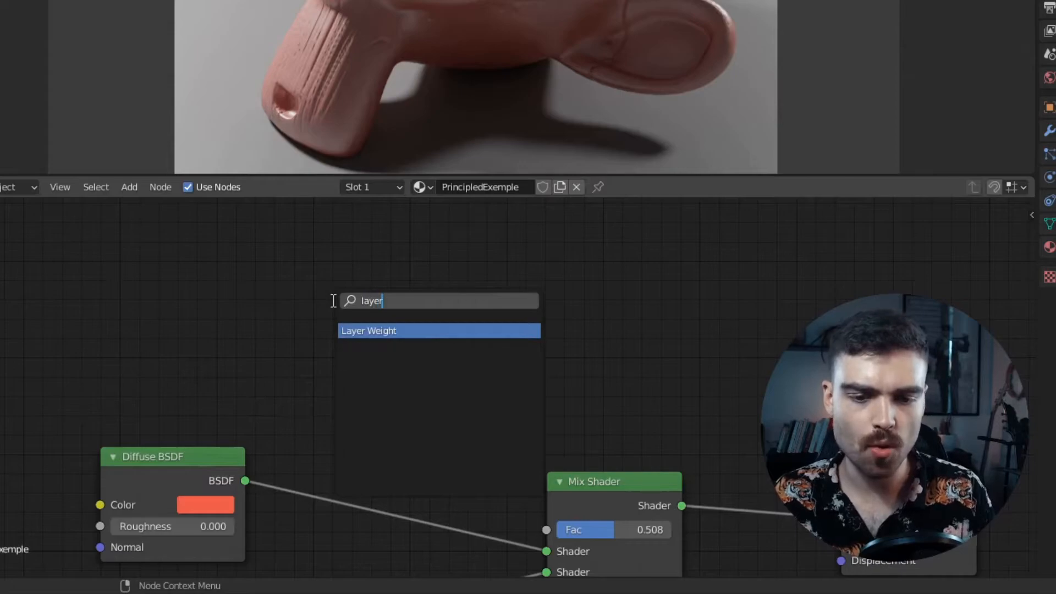
pyautogui.click(380, 331)
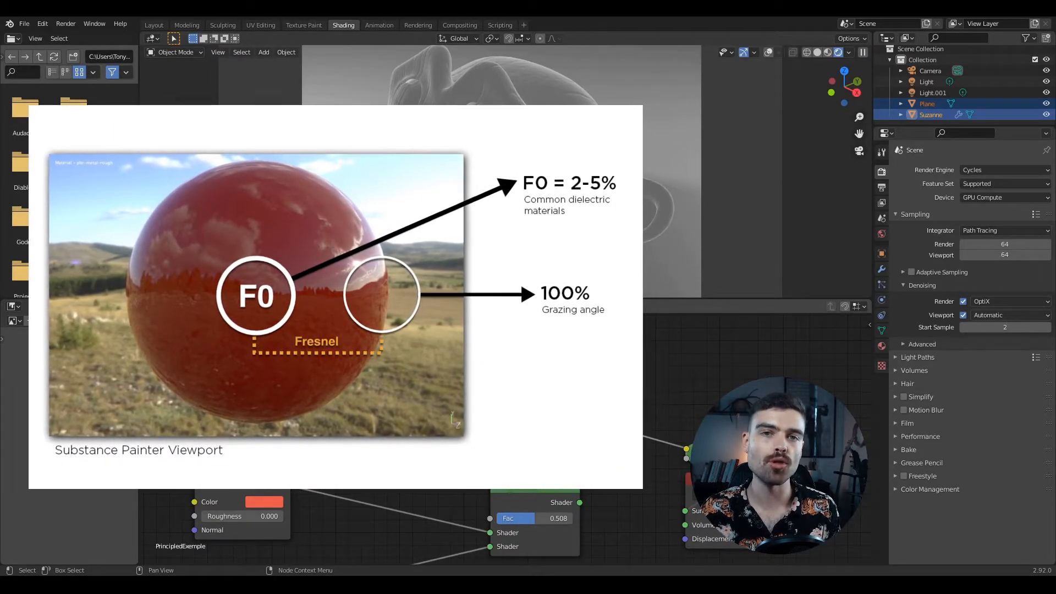
pyautogui.moveTo(187, 301); pyautogui.dragTo(224, 301)
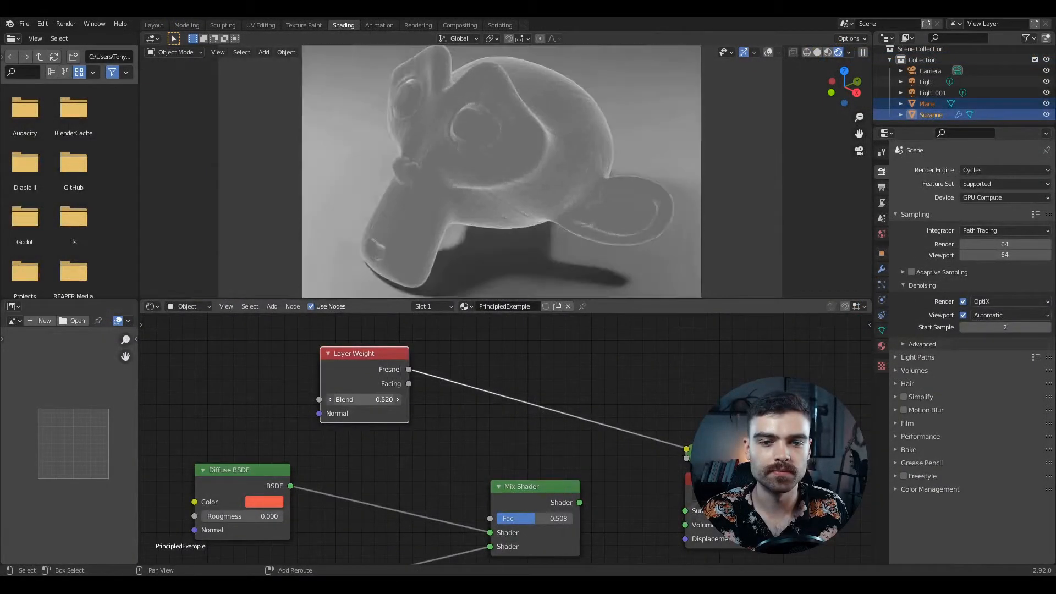
pyautogui.moveTo(363, 400); pyautogui.dragTo(330, 399)
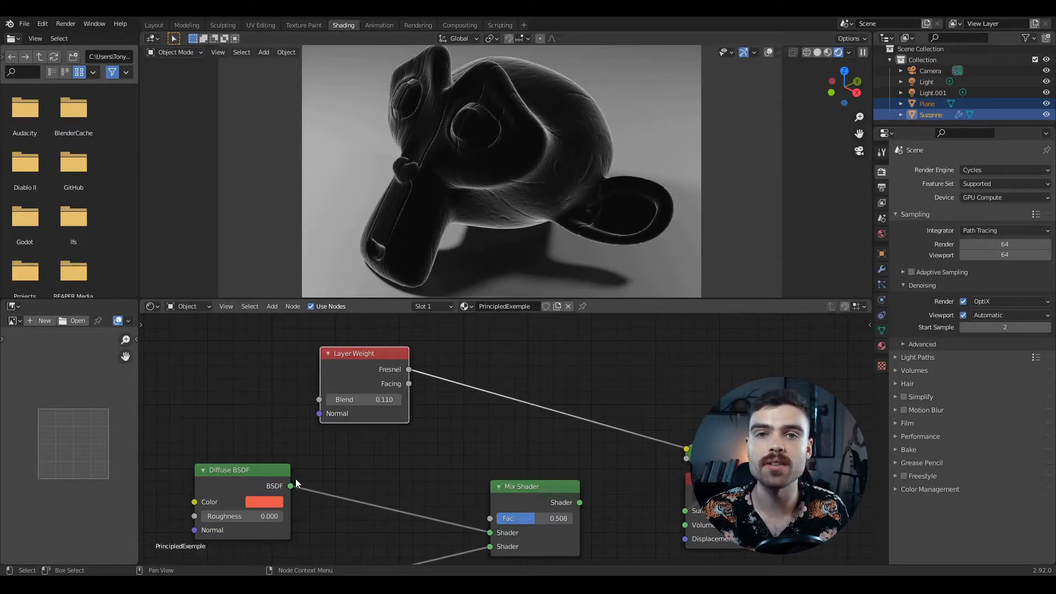
# Reconnect the Mix Shader to the Material Output and connect the Layer Weight's Fresnel output to the Mix Shader's Fac.
pyautogui.scroll(-1, 296, 477)
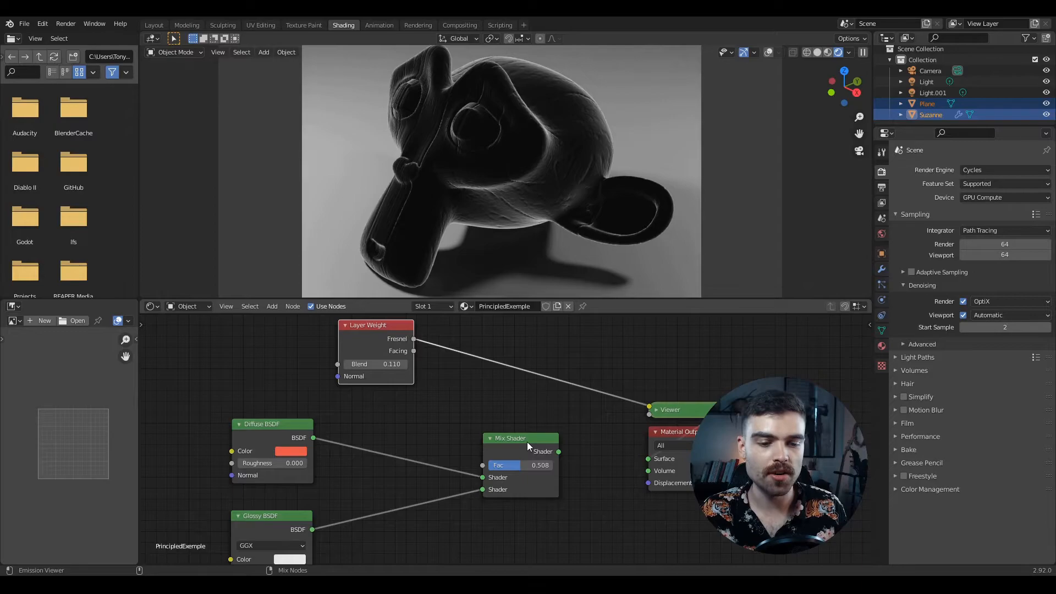
pyautogui.keyDown('ctrl'); pyautogui.keyDown('shift'); pyautogui.click(526, 441); pyautogui.keyUp('shift'); pyautogui.keyUp('ctrl')
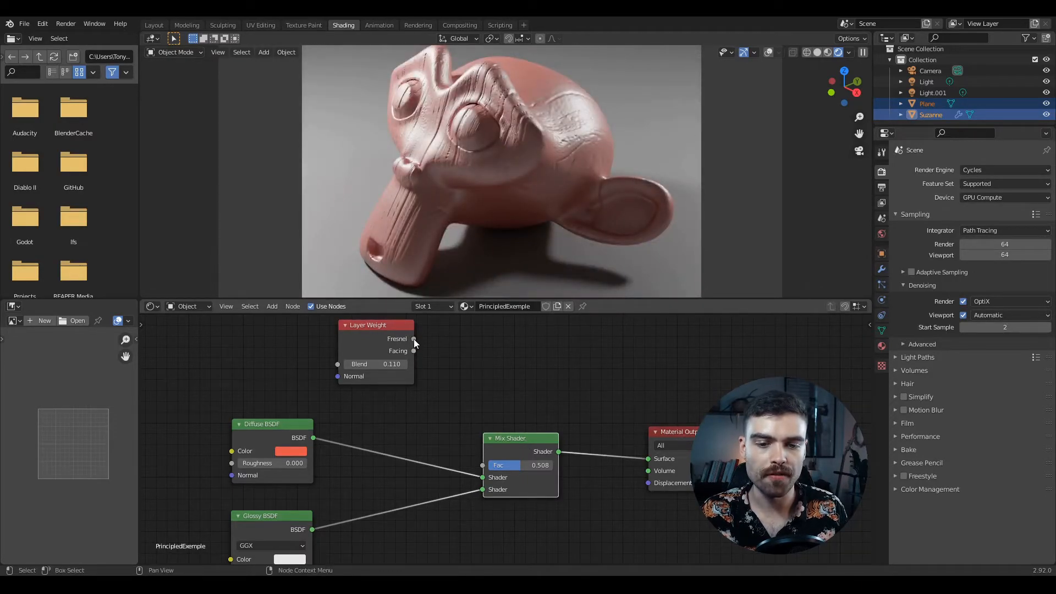
pyautogui.moveTo(414, 339); pyautogui.dragTo(483, 464)
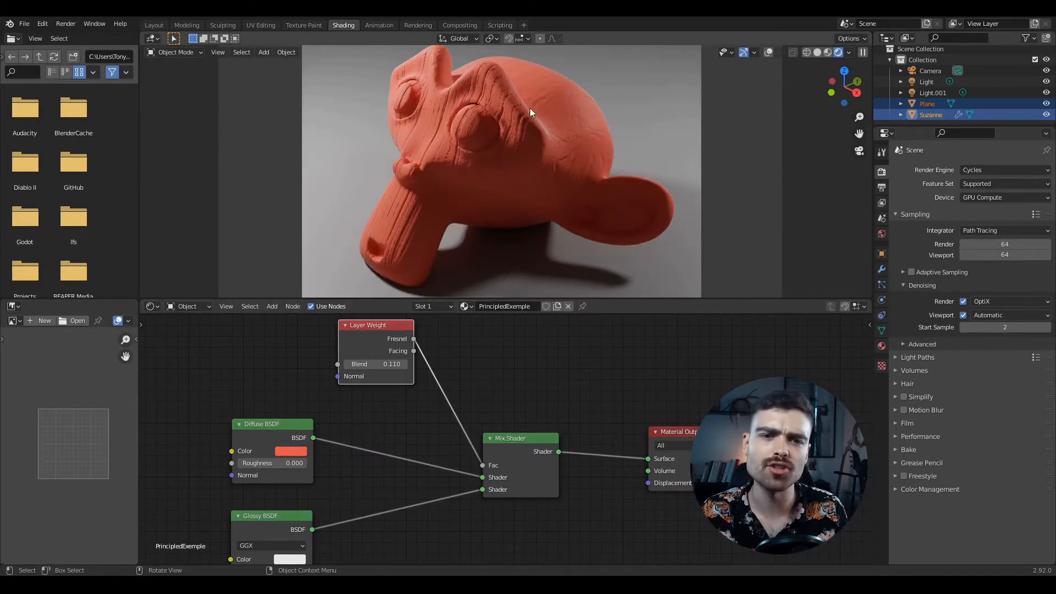
# Preview the Layer Weight with Blend at 0.510, drive the Mix Shader's Fac with its Facing output instead, and set Blend to 0.470.
pyautogui.moveTo(385, 364)
pyautogui.mouseDown()
pyautogui.moveTo(429, 364)
pyautogui.moveTo(411, 364)
pyautogui.mouseUp()
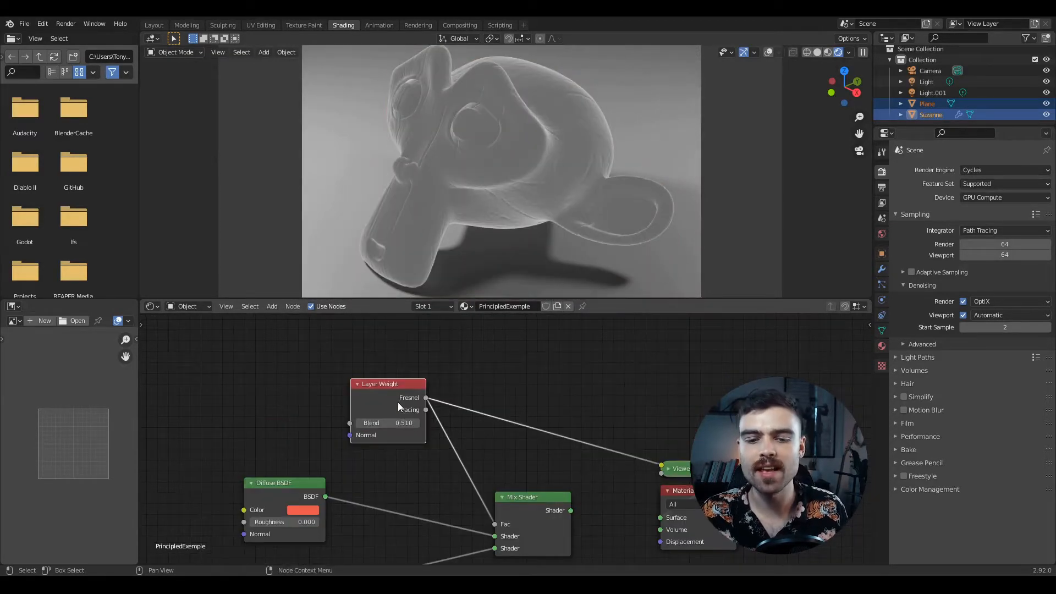
pyautogui.keyDown('ctrl'); pyautogui.keyDown('shift'); pyautogui.click(394, 403); pyautogui.keyUp('shift'); pyautogui.keyUp('ctrl')
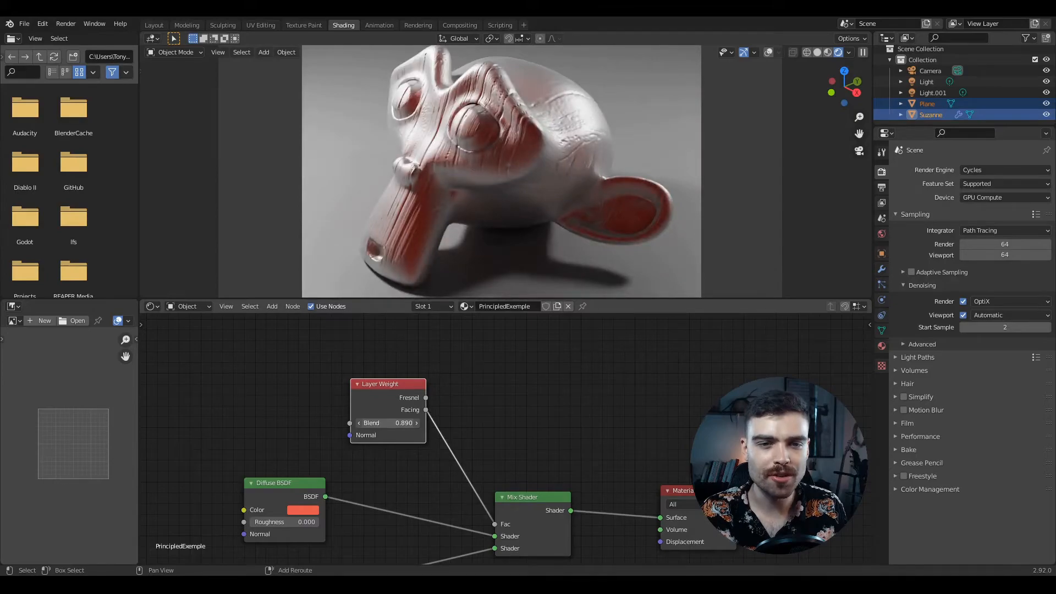
pyautogui.moveTo(388, 423); pyautogui.dragTo(347, 423)
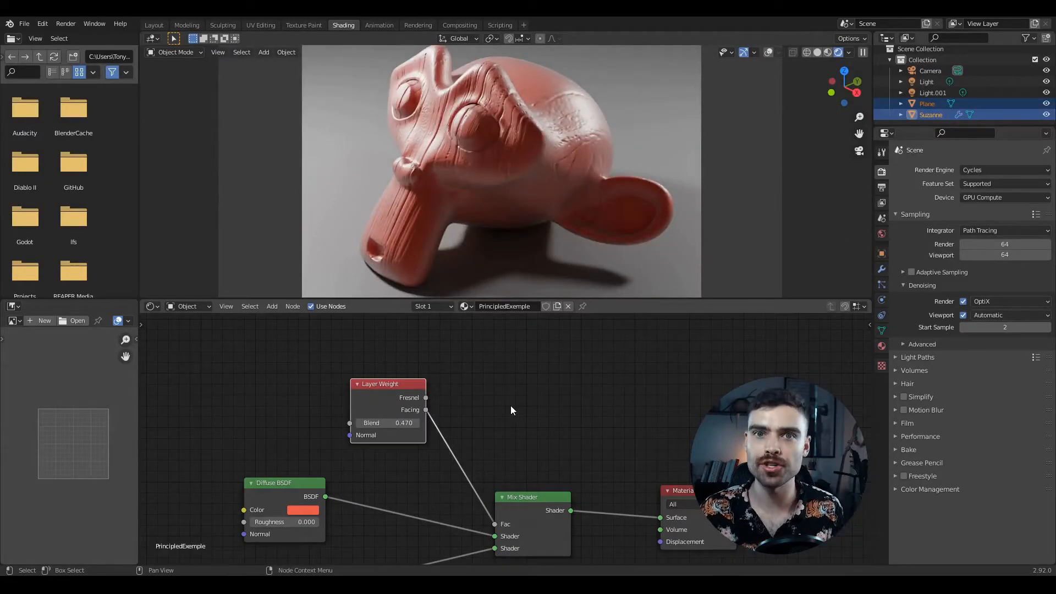
# Delete the Layer Weight, Diffuse BSDF, Glossy BSDF and Mix Shader nodes, keeping only the Material Output.
pyautogui.press('Home')
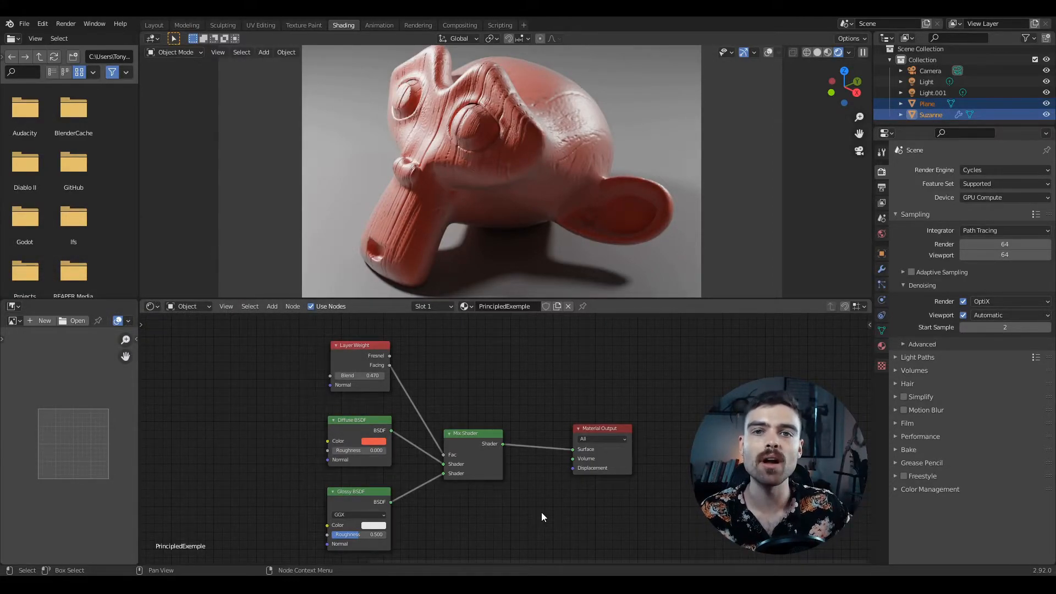
pyautogui.moveTo(246, 244); pyautogui.dragTo(545, 482)
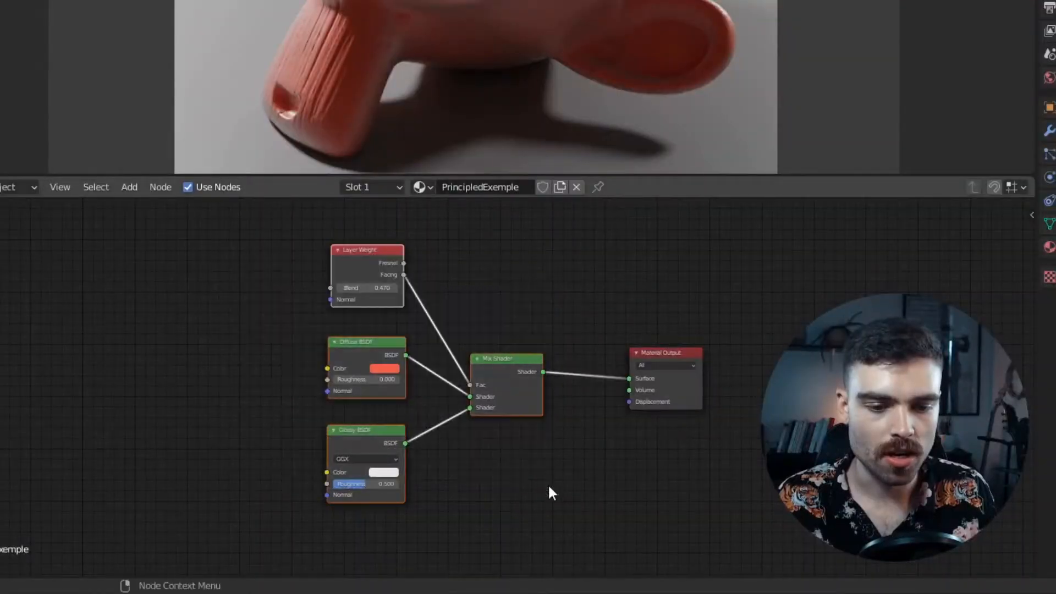
pyautogui.press('x')
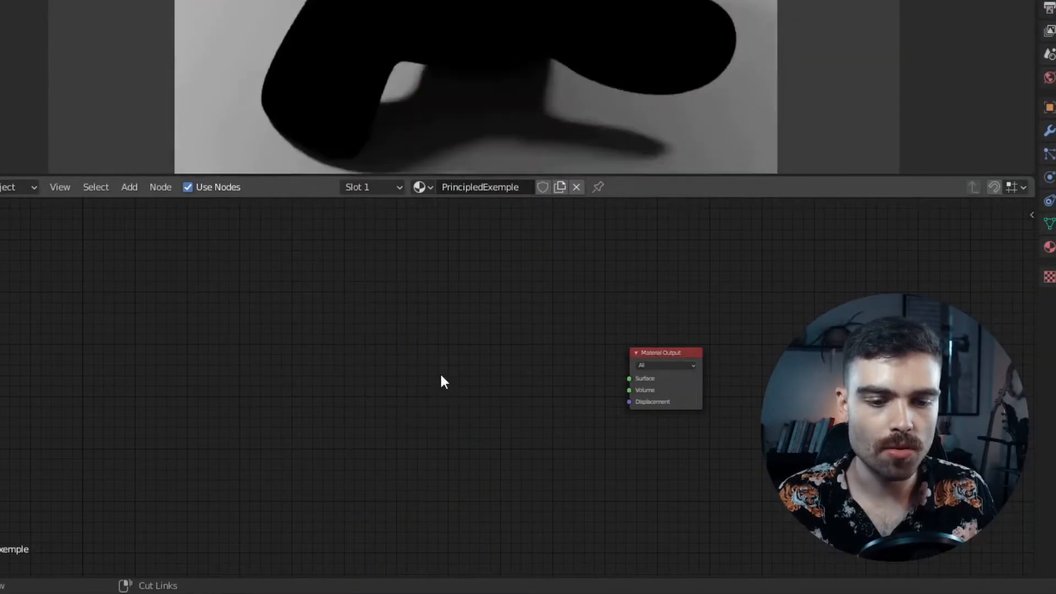
# Add a Toon BSDF node and connect its BSDF output to the Material Output's Surface input.
pyautogui.hotkey('shift', 'a')
pyautogui.click(417, 309)
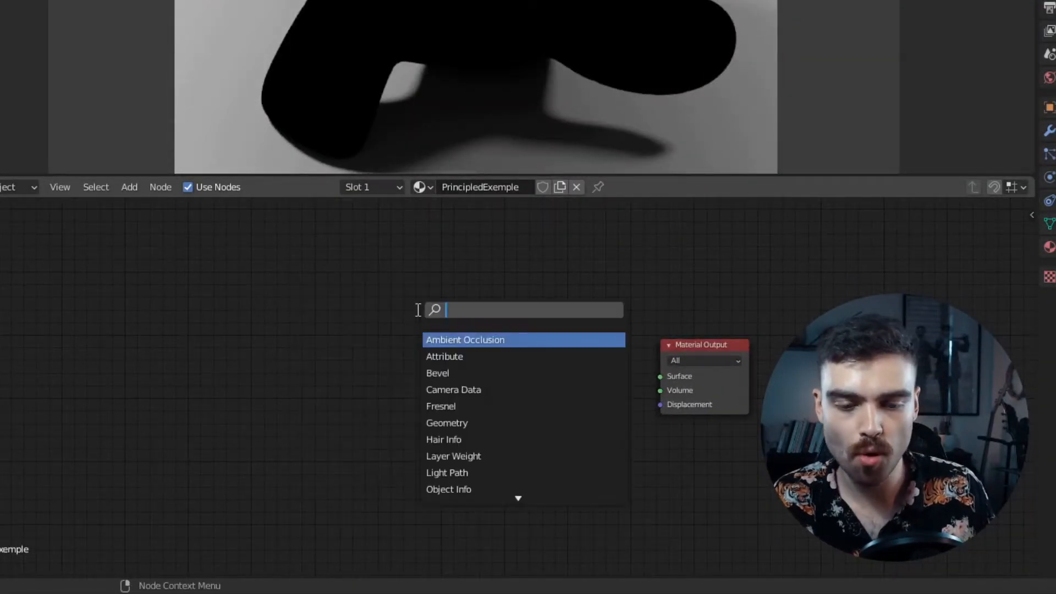
pyautogui.write('toon')
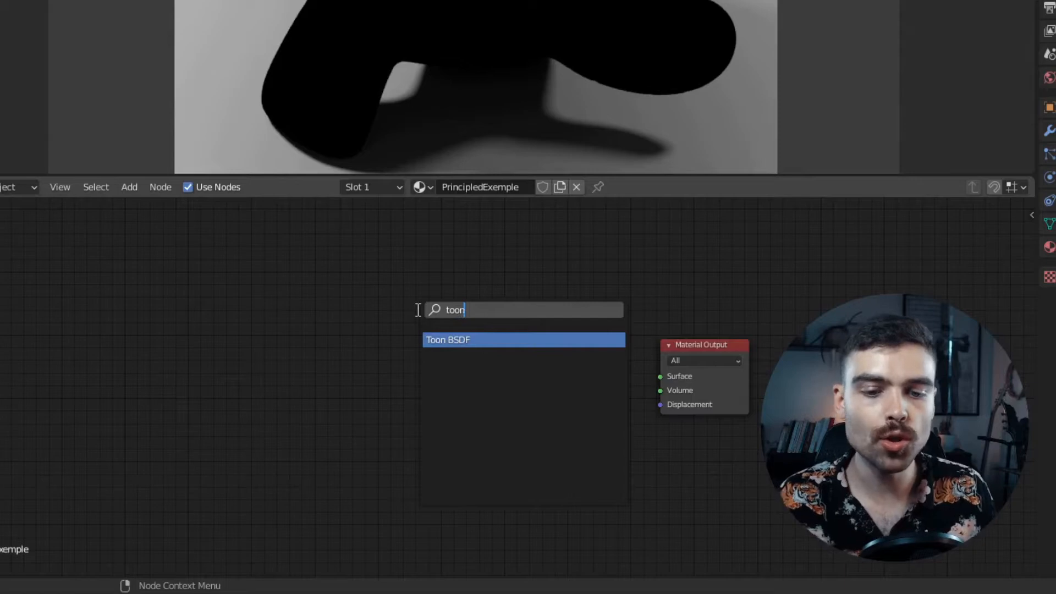
pyautogui.click(463, 340)
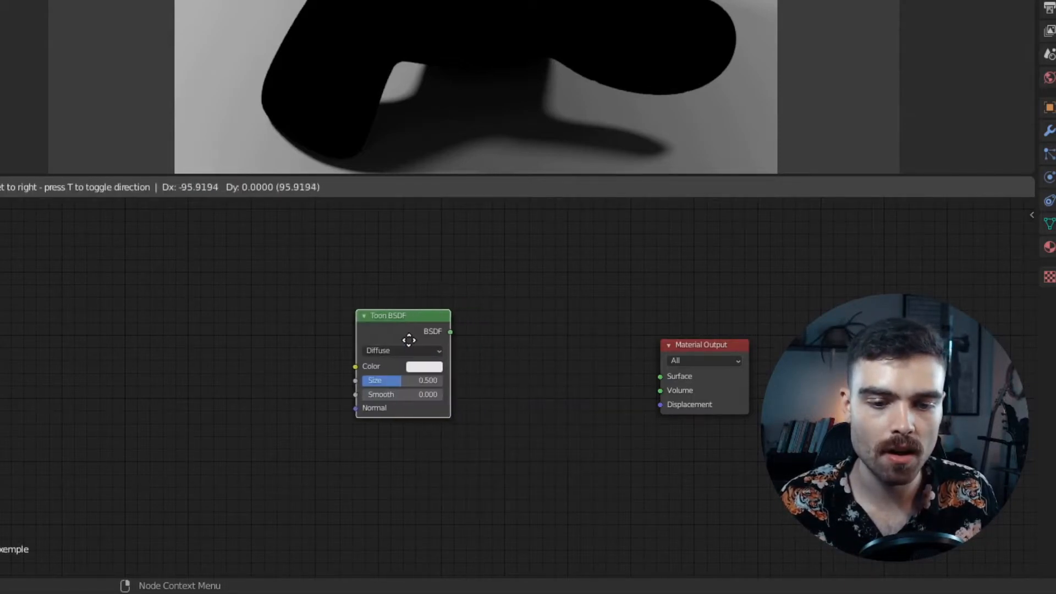
pyautogui.click(417, 339)
pyautogui.moveTo(457, 332); pyautogui.dragTo(660, 376)
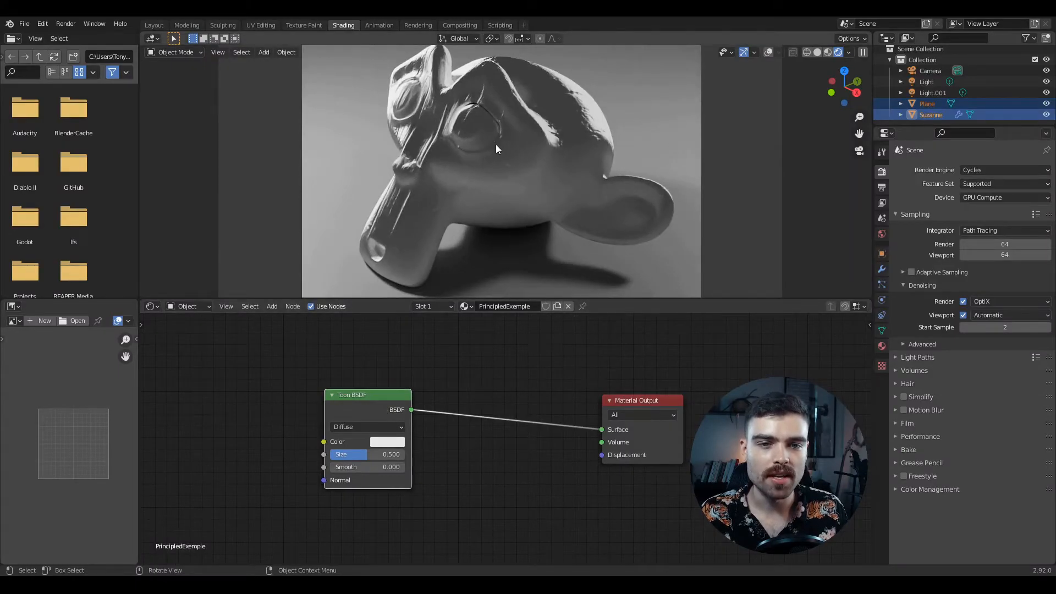
# Try the Toon BSDF's Size at 0.754, return it to 0.500, set Smooth to 0.469 and switch the component to Glossy.
pyautogui.moveTo(366, 456); pyautogui.dragTo(394, 454)
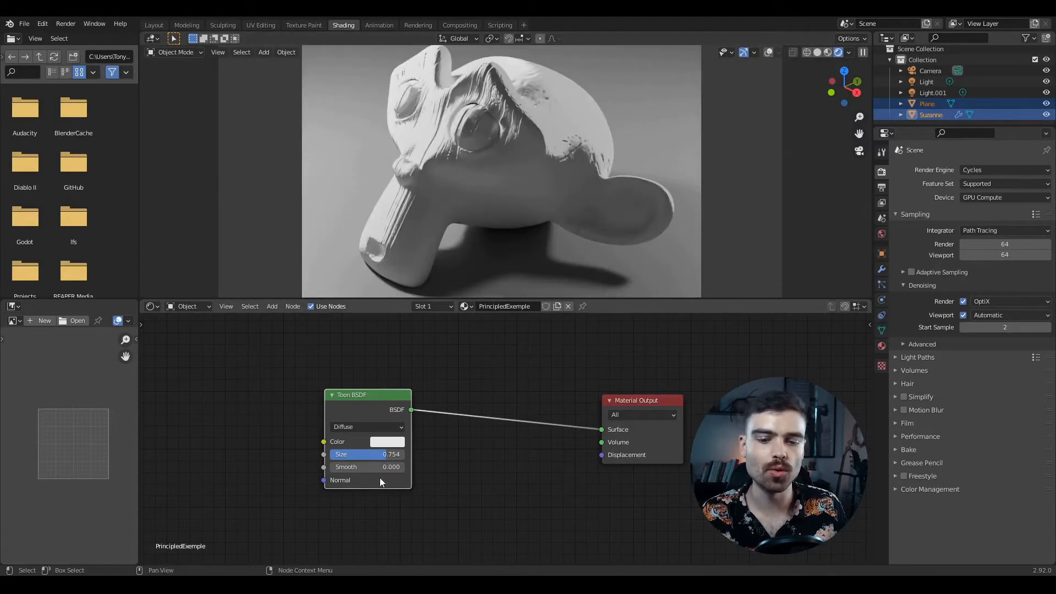
pyautogui.moveTo(387, 454); pyautogui.dragTo(362, 455)
pyautogui.moveTo(363, 467)
pyautogui.mouseDown()
pyautogui.moveTo(382, 467)
pyautogui.moveTo(364, 466)
pyautogui.mouseUp()
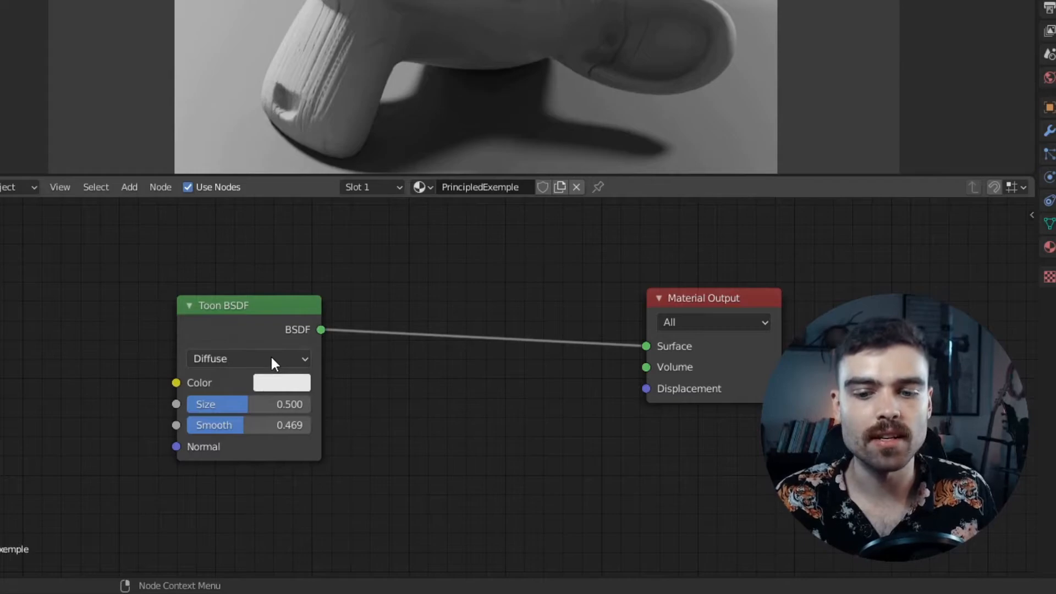
pyautogui.click(275, 358)
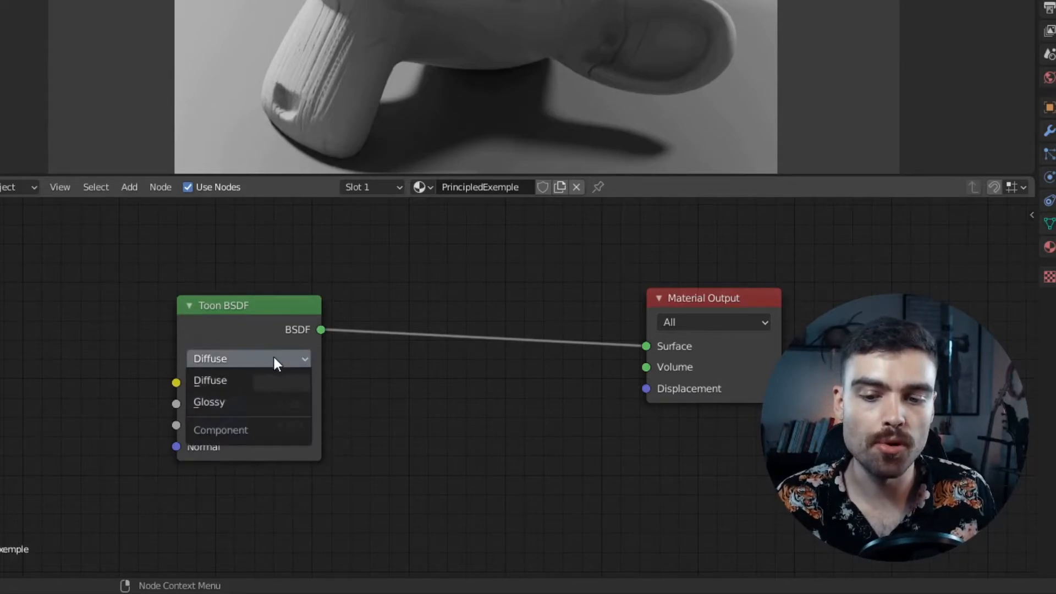
pyautogui.click(253, 402)
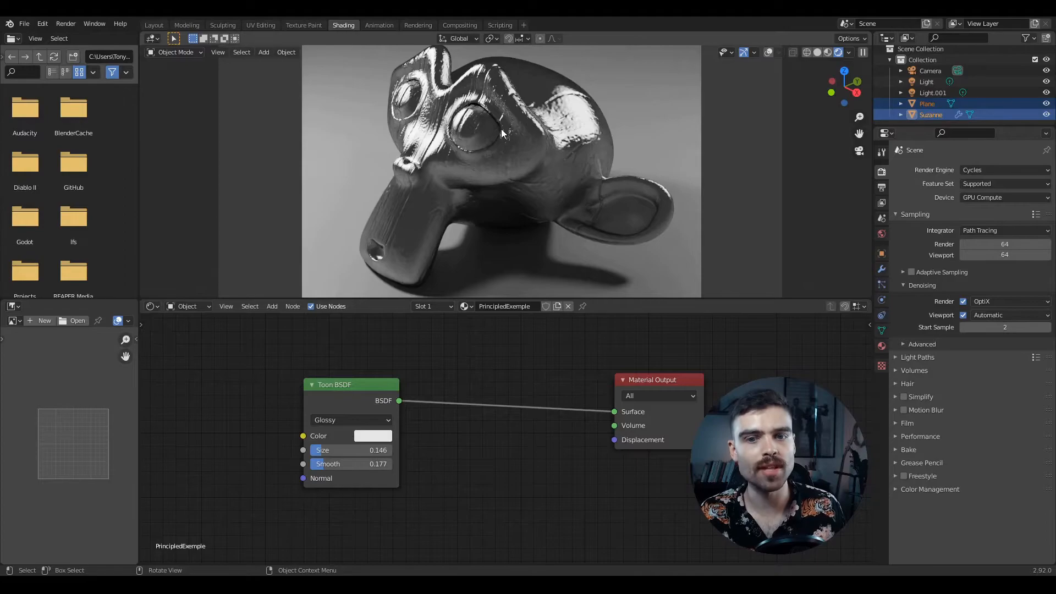
# Duplicate the glossy Toon BSDF, place the copy below, and move the original node up.
pyautogui.scroll(-2, 338, 372)
pyautogui.click(333, 377)
pyautogui.hotkey('shift', 'd')
pyautogui.click(332, 466)
pyautogui.moveTo(328, 378); pyautogui.dragTo(328, 351)
# Make the upper Toon BSDF's color red and switch its component to Diffuse.
pyautogui.click(349, 372)
pyautogui.click(371, 305)
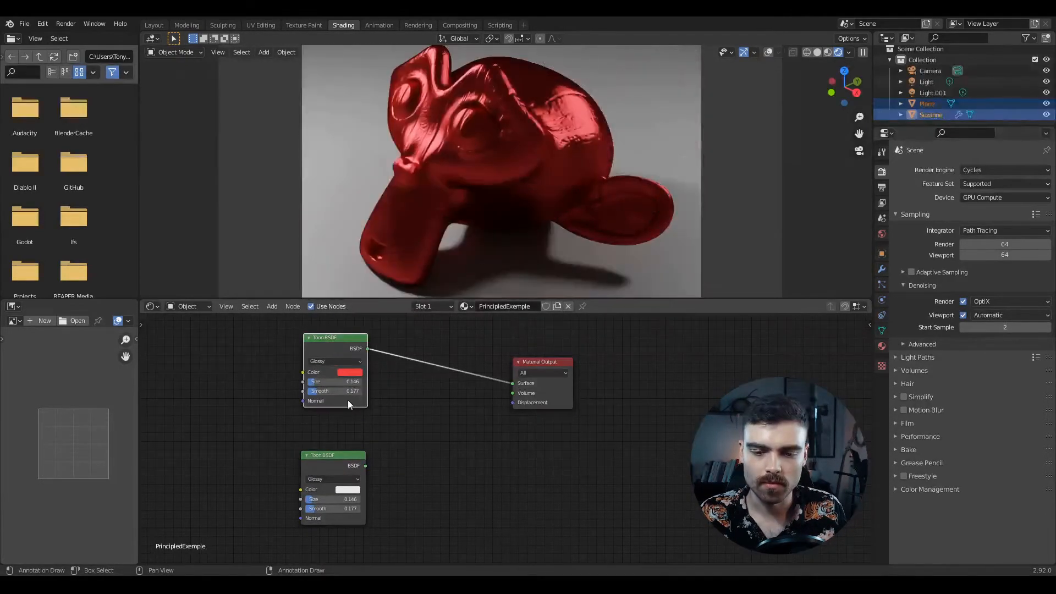
pyautogui.click(336, 362)
pyautogui.click(338, 372)
# Set the red Toon BSDF's Size to 0.492 and Smooth to 0.331, and preview the glossy Toon BSDF with Size 0.285.
pyautogui.scroll(2, 337, 375)
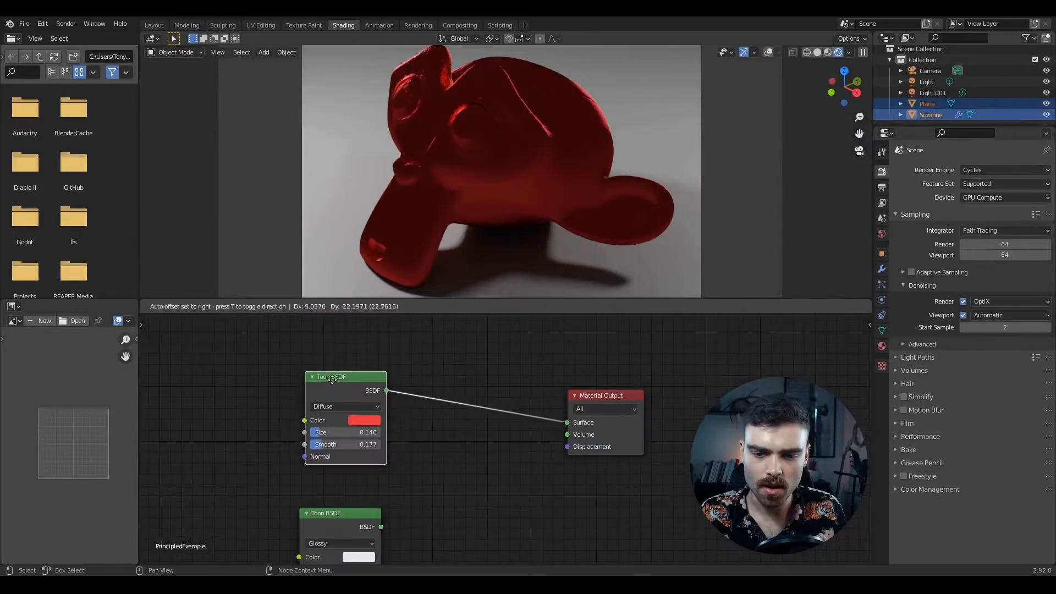
pyautogui.moveTo(411, 462); pyautogui.dragTo(363, 416, button='middle')
pyautogui.moveTo(285, 385)
pyautogui.mouseDown()
pyautogui.moveTo(308, 385)
pyautogui.moveTo(296, 397)
pyautogui.mouseUp()
pyautogui.moveTo(400, 451); pyautogui.dragTo(410, 402, button='middle')
pyautogui.keyDown('ctrl'); pyautogui.keyDown('shift'); pyautogui.click(317, 440); pyautogui.keyUp('shift'); pyautogui.keyUp('ctrl')
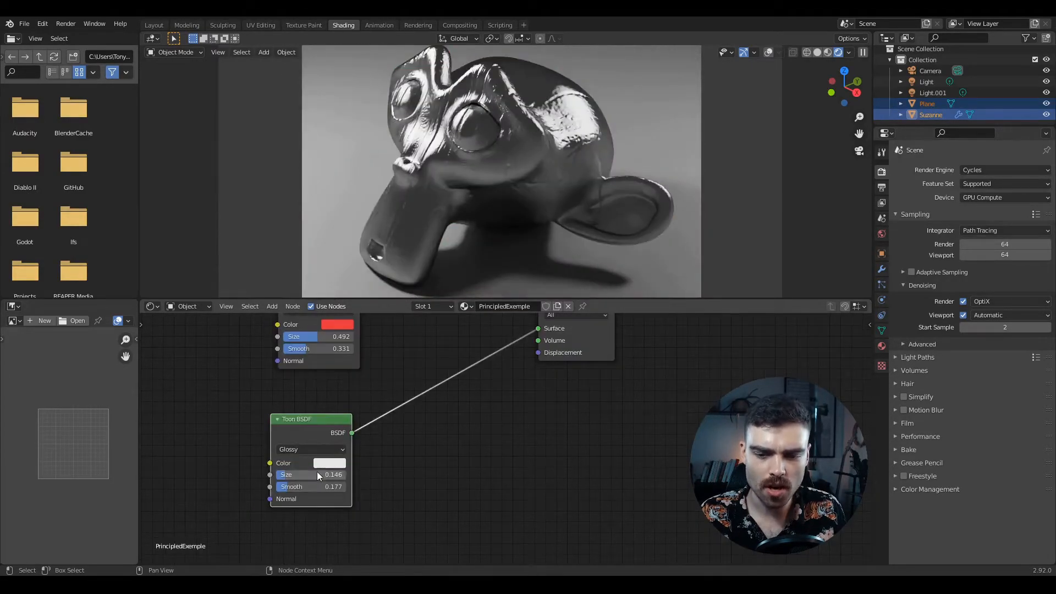
pyautogui.moveTo(333, 474); pyautogui.dragTo(343, 474)
# Add a Mix Shader, feed it the diffuse Toon BSDF first and the glossy one second, and connect it to the Material Output's Surface.
pyautogui.hotkey('shift', 'a')
pyautogui.write('s')
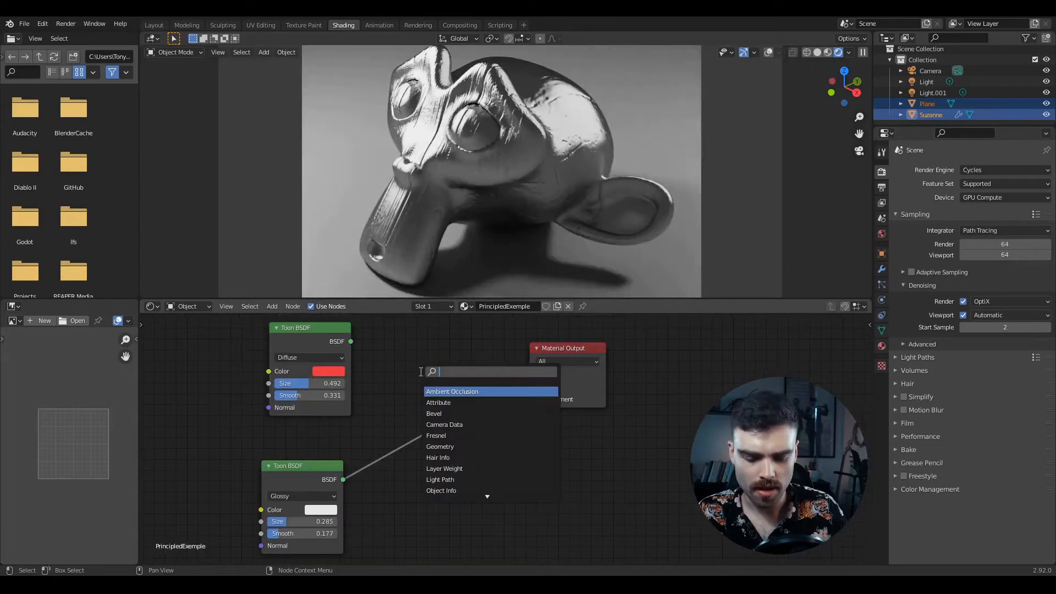
pyautogui.write('mix')
pyautogui.press('Return')
pyautogui.click(419, 342)
pyautogui.moveTo(351, 342); pyautogui.dragTo(403, 381)
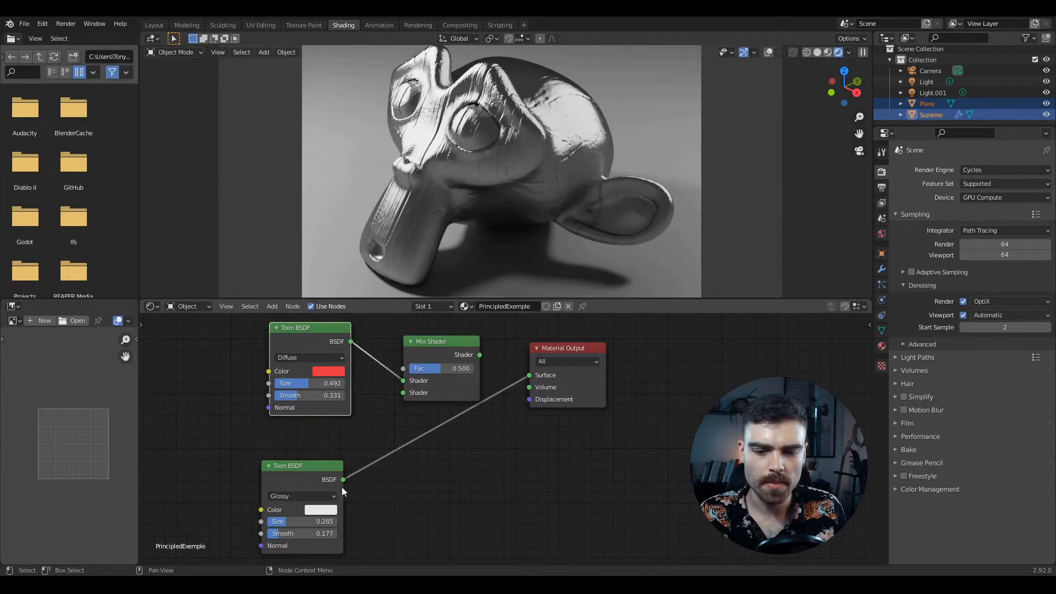
pyautogui.moveTo(342, 484); pyautogui.dragTo(404, 393)
pyautogui.moveTo(479, 356); pyautogui.dragTo(530, 375)
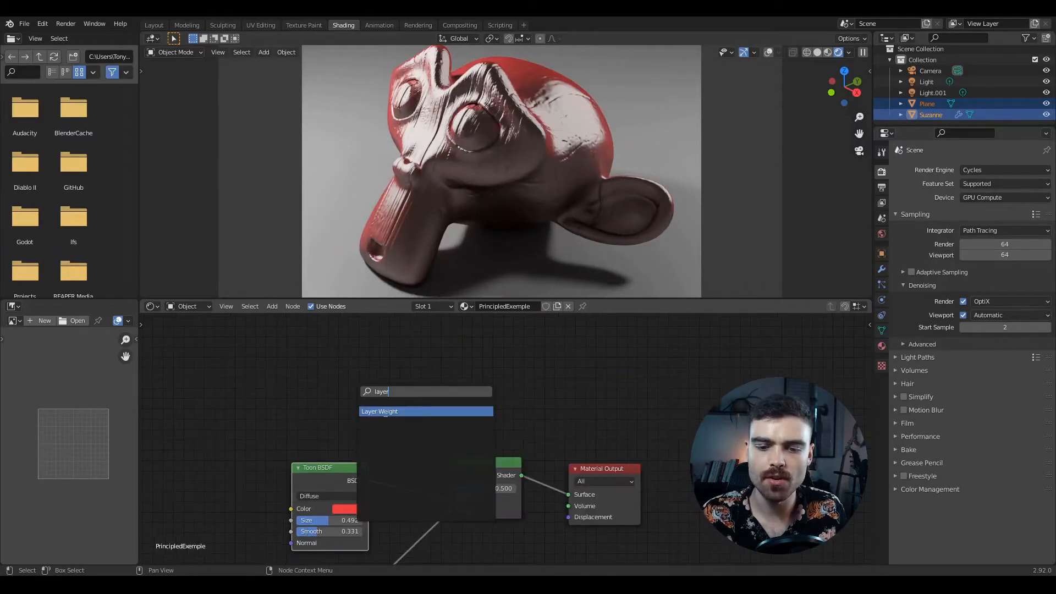
# Add a Layer Weight node, connect its Facing output to the Mix Shader's Fac, and set Blend to 0.410.
pyautogui.press('Return')
pyautogui.click(406, 382)
pyautogui.moveTo(407, 383); pyautogui.dragTo(407, 355, button='middle')
pyautogui.moveTo(404, 351); pyautogui.dragTo(448, 460)
pyautogui.moveTo(389, 364); pyautogui.dragTo(363, 363)
# Set the red Toon BSDF's Size to 0.808, and the glossy Toon BSDF's Size to 0.108 and Smooth to 0.200.
pyautogui.moveTo(388, 363); pyautogui.dragTo(394, 323, button='middle')
pyautogui.moveTo(342, 451); pyautogui.dragTo(360, 451)
pyautogui.moveTo(383, 469); pyautogui.dragTo(396, 401, button='middle')
pyautogui.moveTo(339, 491); pyautogui.dragTo(328, 501)
pyautogui.scroll(-2, 440, 441)
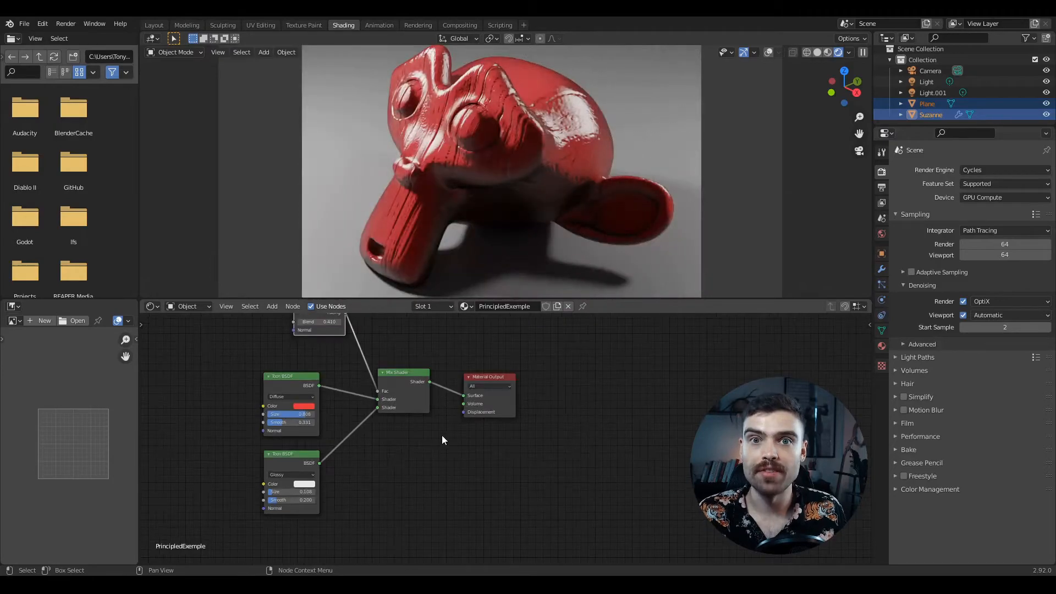
# Move the Material Output farther right and duplicate the red diffuse Toon BSDF into the space below the Mix Shader's link.
pyautogui.moveTo(488, 376); pyautogui.dragTo(619, 366)
pyautogui.keyDown('ctrl'); pyautogui.moveTo(401, 498); pyautogui.dragTo(399, 476, button='middle'); pyautogui.keyUp('ctrl')
pyautogui.click(245, 363)
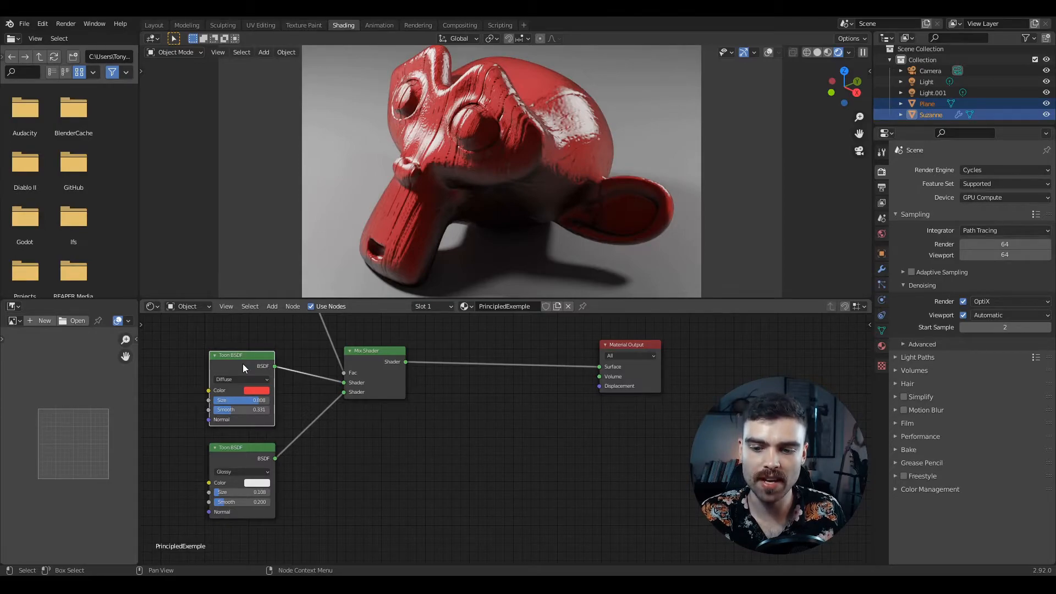
pyautogui.hotkey('shift', 'd')
pyautogui.click(446, 452)
# Duplicate the Mix Shader into the link before the Material Output and connect the copied Toon BSDF to its second Shader input.
pyautogui.click(367, 352)
pyautogui.hotkey('shift', 'd')
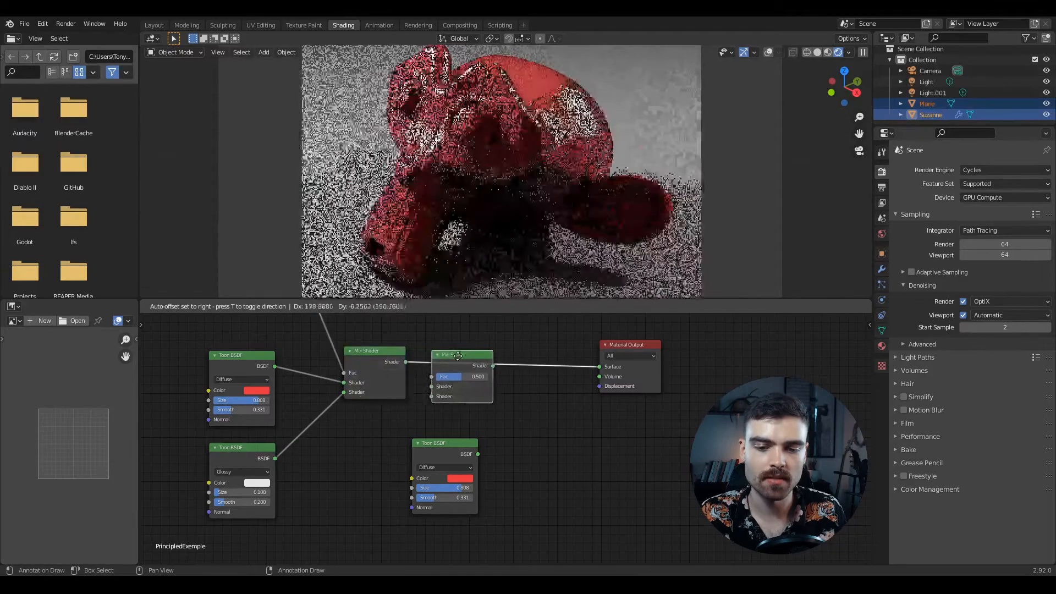
pyautogui.click(518, 353)
pyautogui.moveTo(477, 455); pyautogui.dragTo(496, 395)
pyautogui.scroll(1, 484, 435)
# Make the copied Toon BSDF green with hue 0.347, and set its Size to 0.369 and Smooth to 0.362.
pyautogui.click(454, 481)
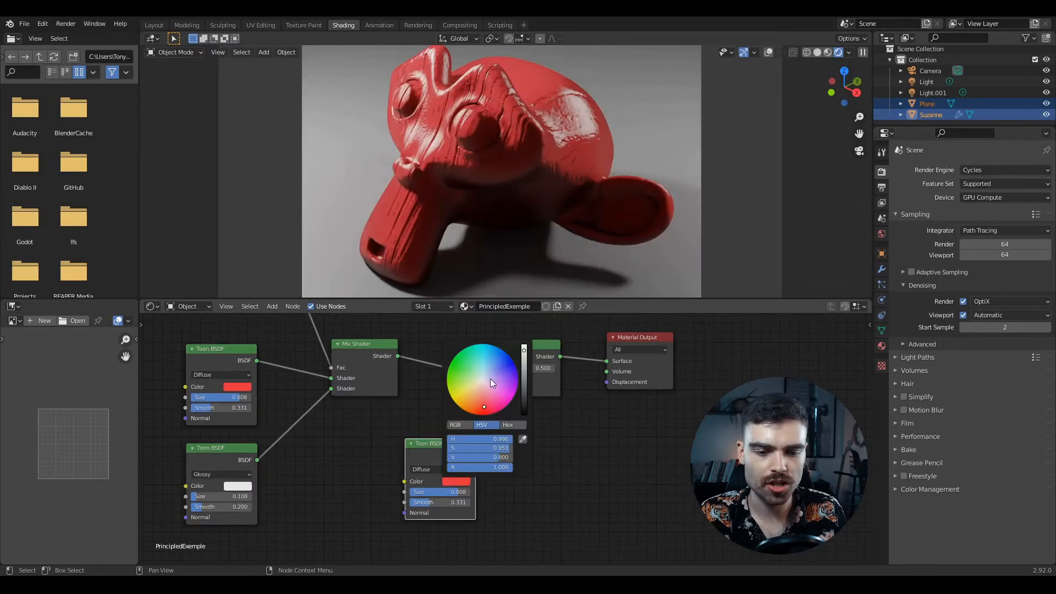
pyautogui.click(463, 363)
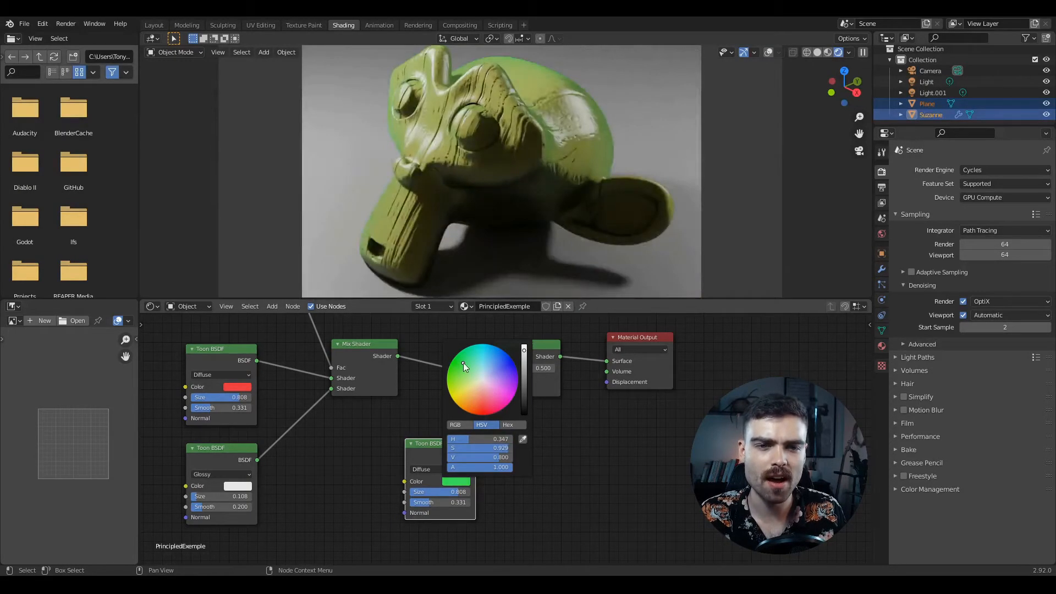
pyautogui.moveTo(465, 524); pyautogui.dragTo(434, 525)
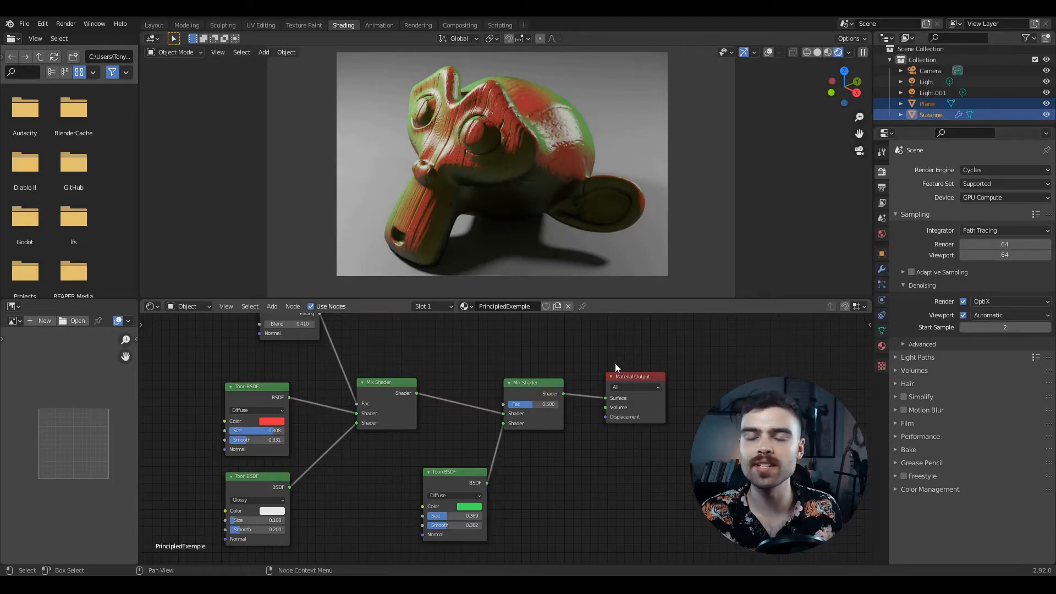
pyautogui.moveTo(622, 479); pyautogui.dragTo(626, 470, button='middle')
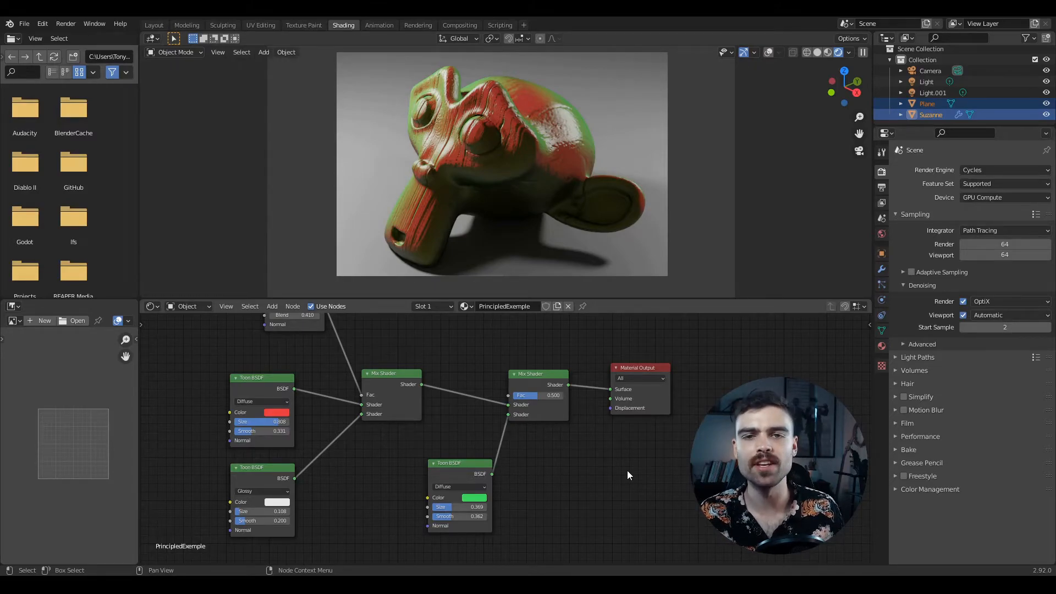
pyautogui.moveTo(626, 470); pyautogui.dragTo(613, 478, button='middle')
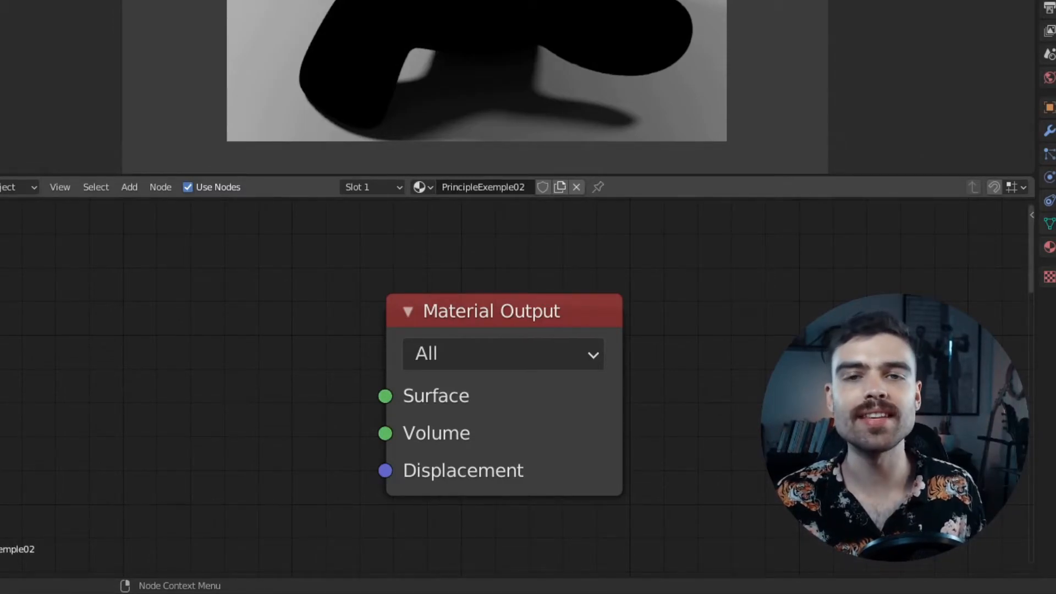
# In the PrincipleExemple02 material, add a Principled Volume node and connect its output to the Material Output's Volume input.
pyautogui.moveTo(408, 417); pyautogui.dragTo(375, 380, button='middle')
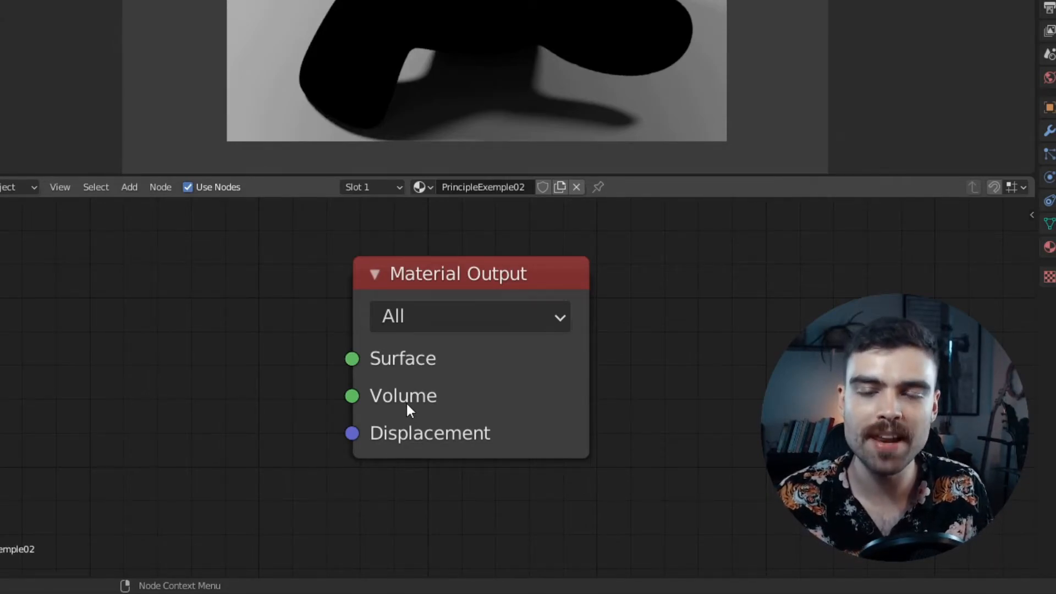
pyautogui.moveTo(406, 403); pyautogui.dragTo(487, 409, button='middle')
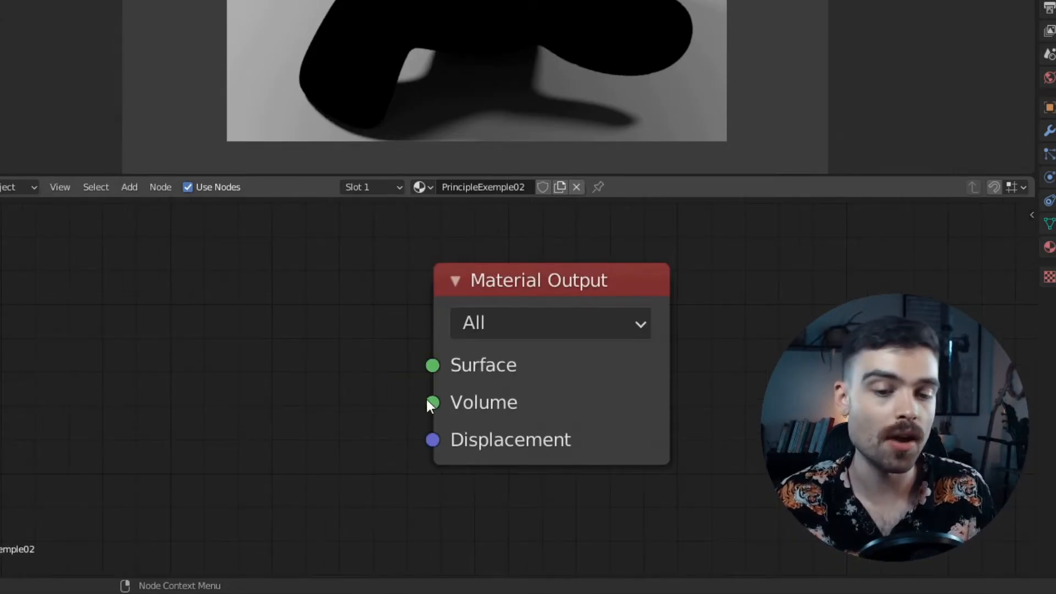
pyautogui.hotkey('shift', 'a')
pyautogui.click(162, 303)
pyautogui.write('prin')
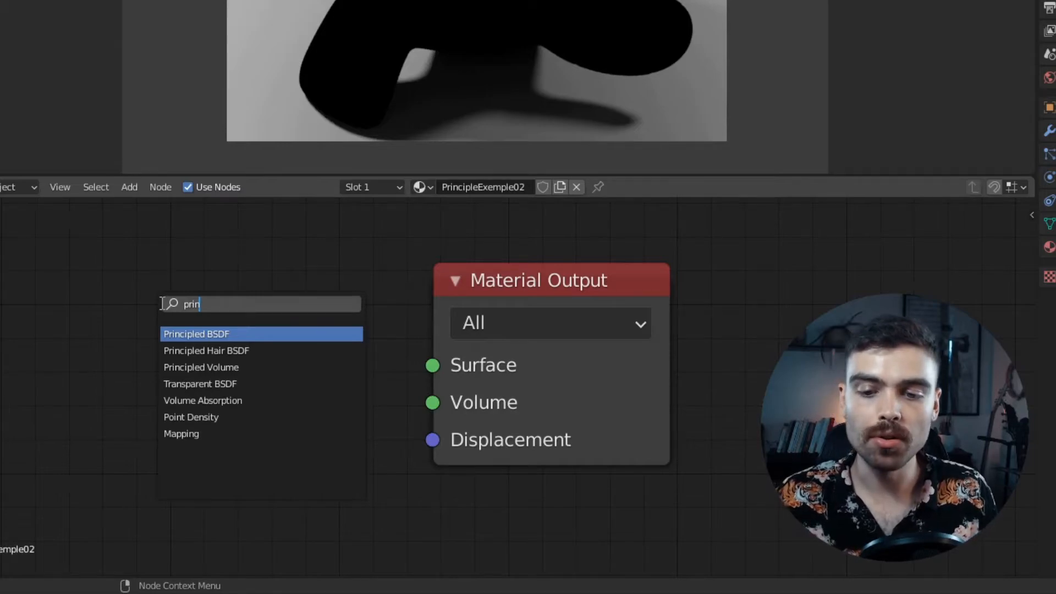
pyautogui.click(228, 367)
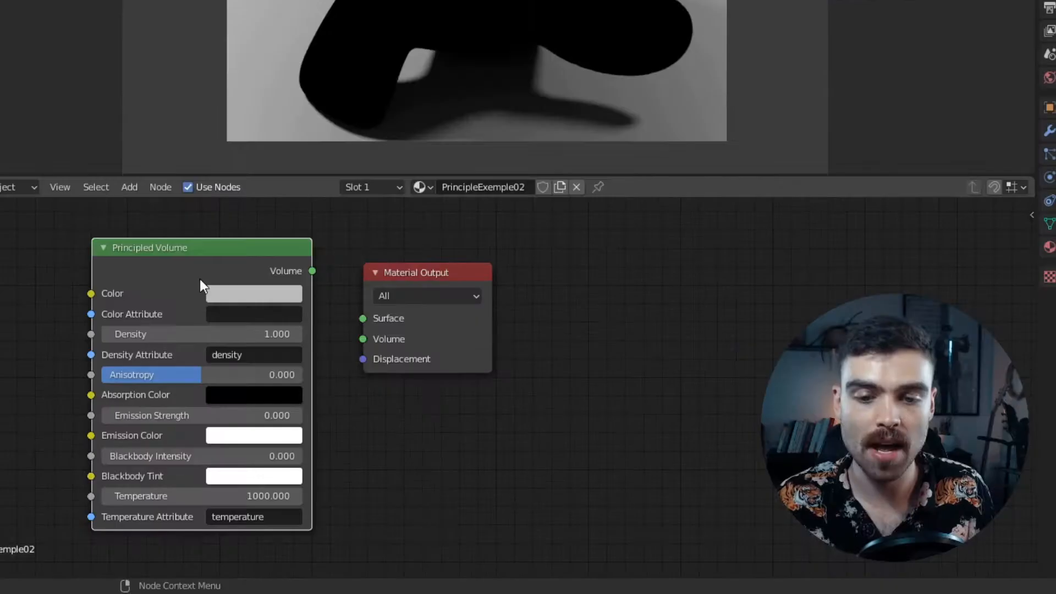
pyautogui.moveTo(393, 362); pyautogui.dragTo(405, 395)
pyautogui.moveTo(331, 324); pyautogui.dragTo(363, 339)
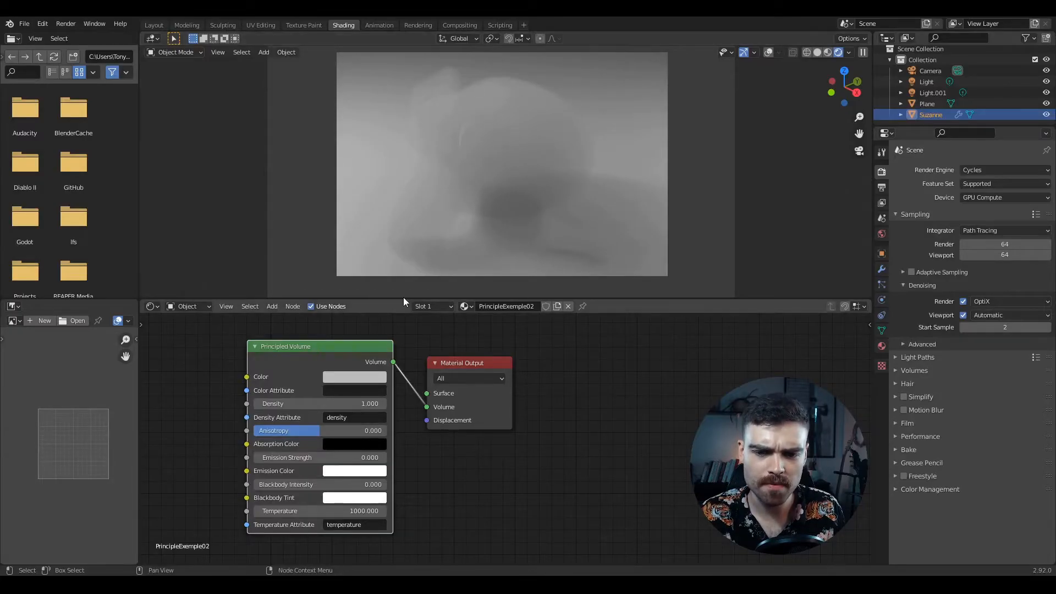
# Make the Principled Volume's Color blue and set its Density to 3.920.
pyautogui.click(352, 376)
pyautogui.moveTo(374, 247)
pyautogui.mouseDown()
pyautogui.moveTo(376, 267)
pyautogui.moveTo(394, 226)
pyautogui.mouseUp()
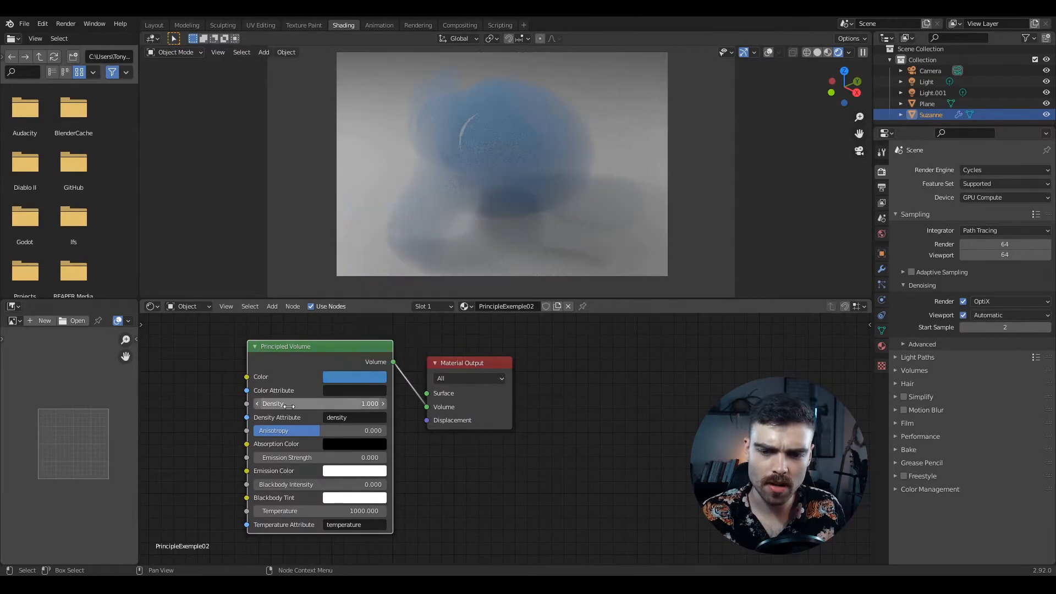
pyautogui.keyDown('shift'); pyautogui.moveTo(294, 404); pyautogui.dragTo(344, 404); pyautogui.keyUp('shift')
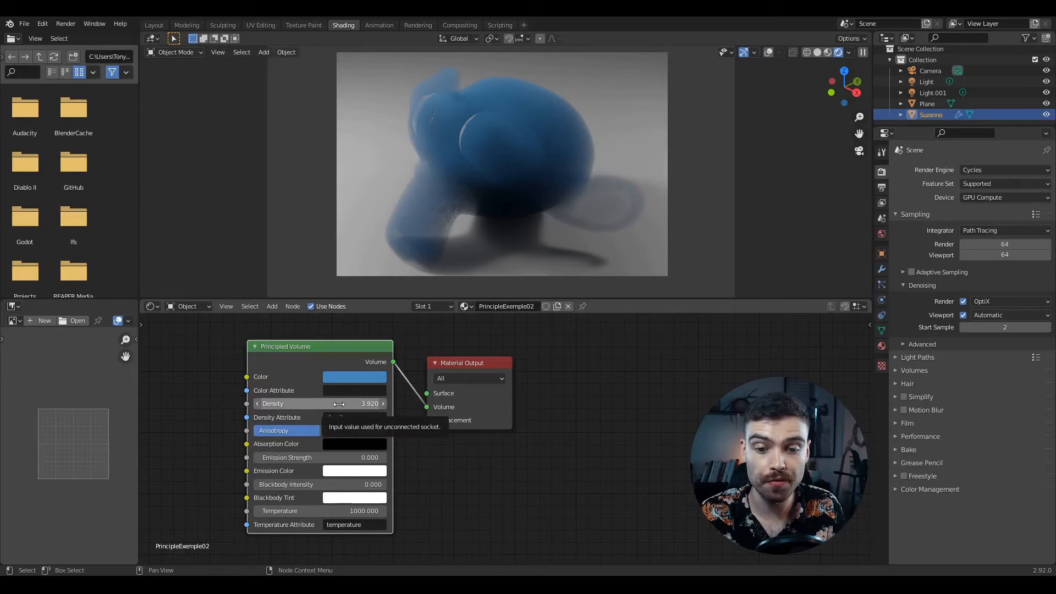
# Set the Principled Volume's Anisotropy to 0.609, try its Emission Strength and return that to 0.000.
pyautogui.moveTo(335, 430)
pyautogui.mouseDown()
pyautogui.moveTo(355, 430)
pyautogui.moveTo(286, 430)
pyautogui.moveTo(336, 430)
pyautogui.mouseUp()
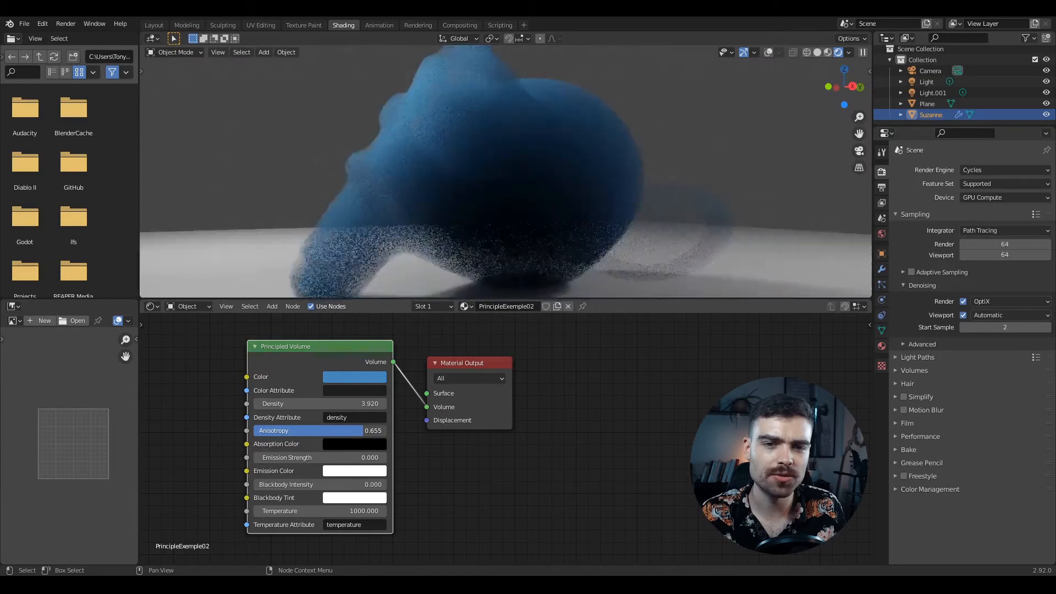
pyautogui.moveTo(362, 430)
pyautogui.mouseDown()
pyautogui.moveTo(321, 430)
pyautogui.moveTo(360, 430)
pyautogui.mouseUp()
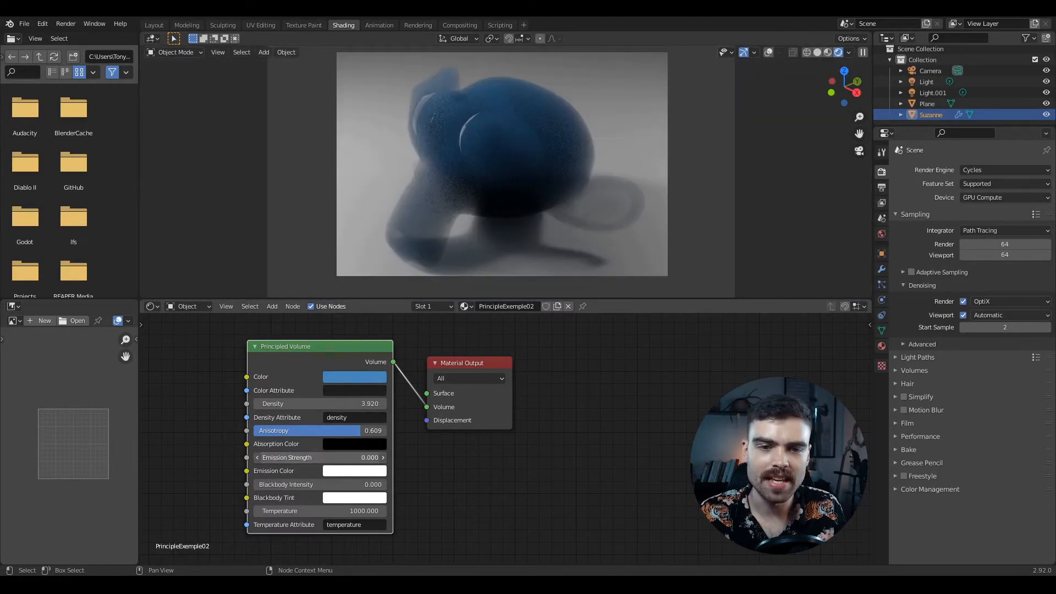
pyautogui.moveTo(320, 457)
pyautogui.mouseDown()
pyautogui.moveTo(358, 457)
pyautogui.moveTo(308, 458)
pyautogui.mouseUp()
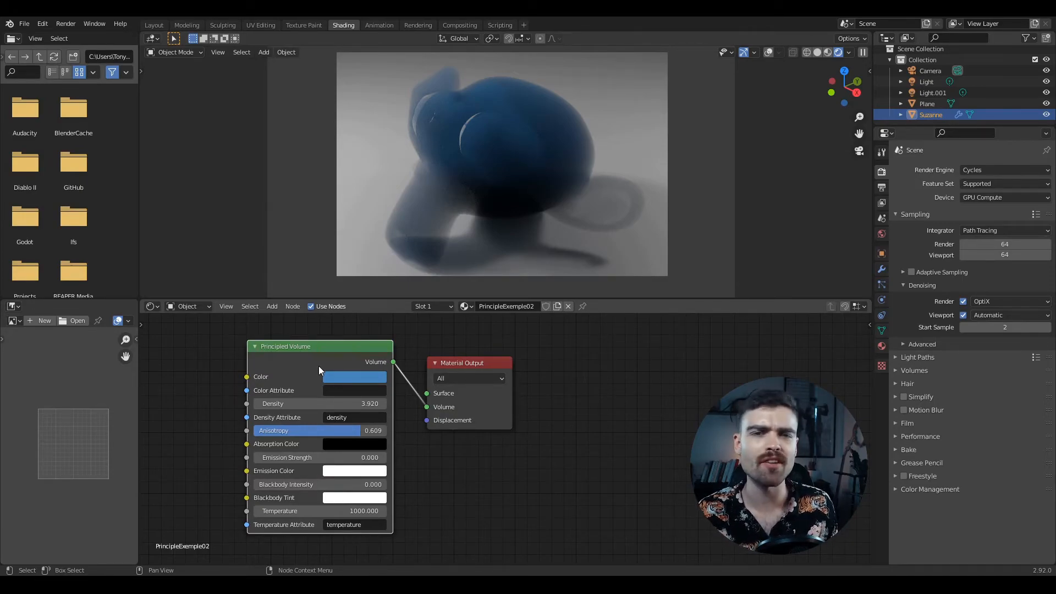
# Add a Volume Scatter node to the left of the otherwise unconnected Material Output.
pyautogui.hotkey('shift', 'a')
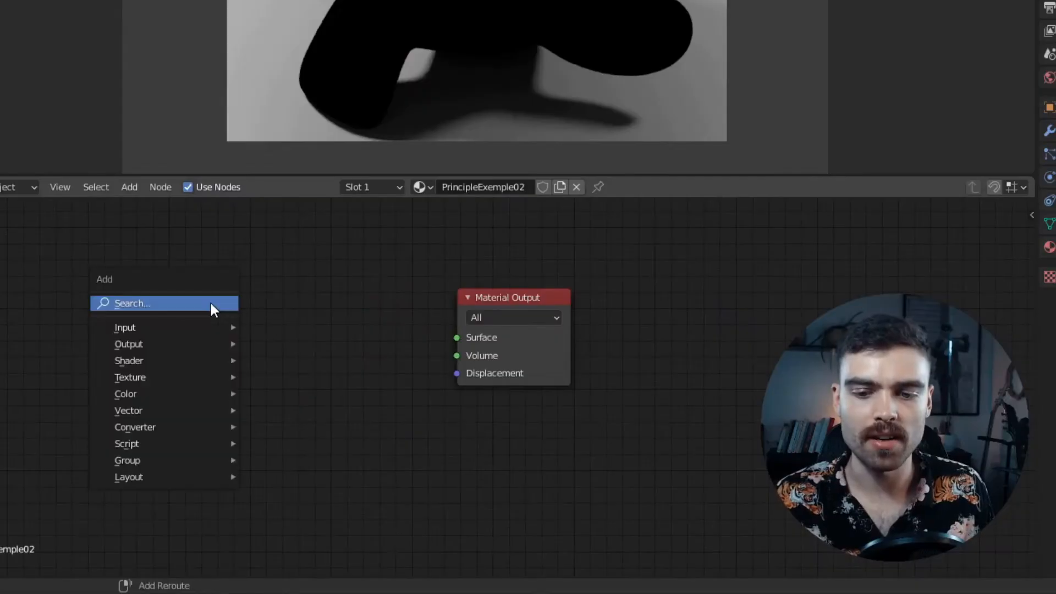
pyautogui.click(210, 303)
pyautogui.write('volume')
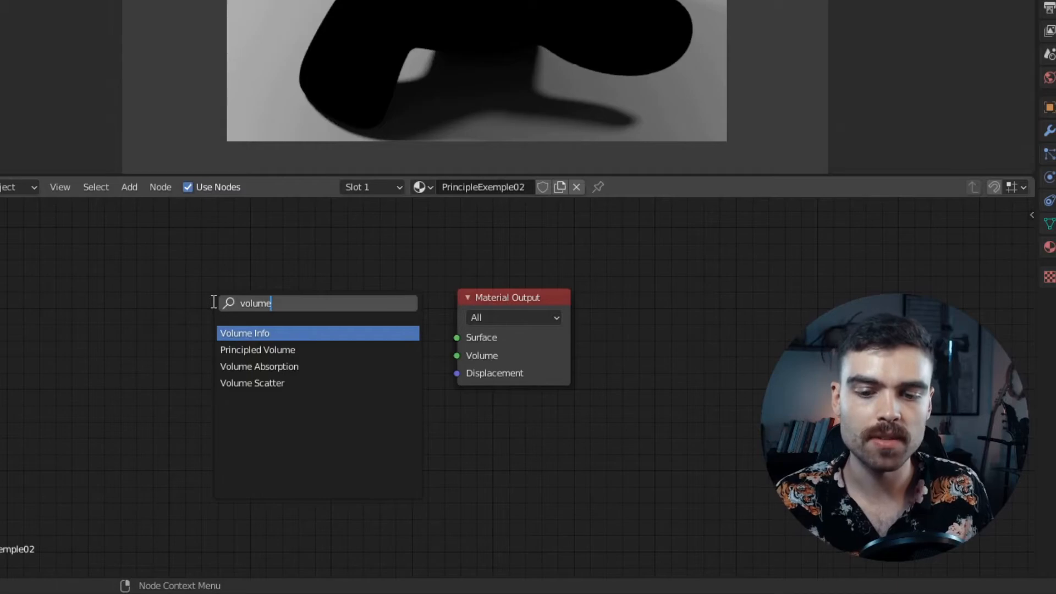
pyautogui.click(252, 383)
pyautogui.click(255, 303)
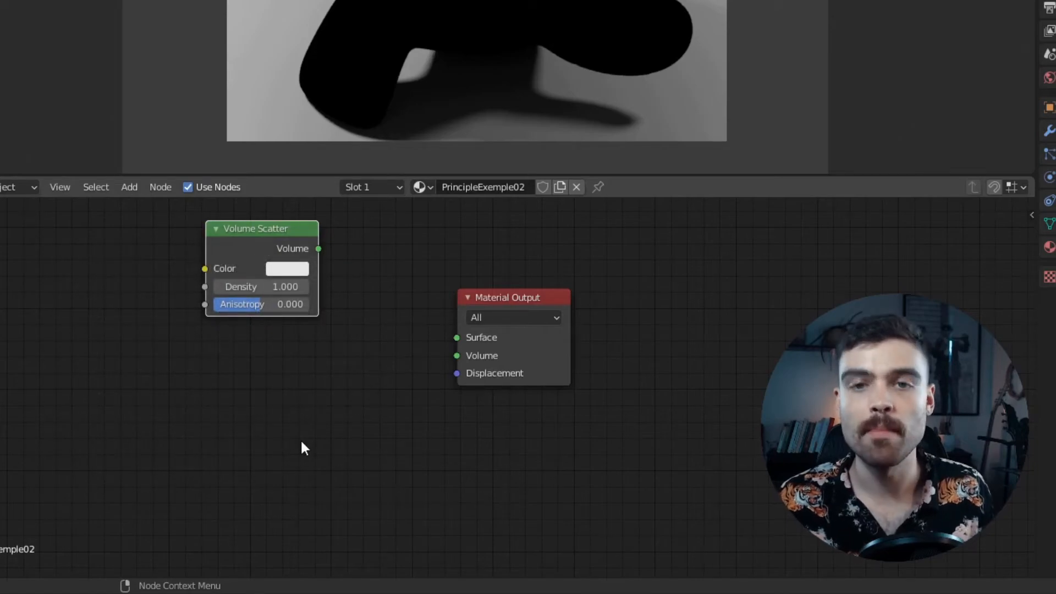
# Add a Volume Absorption node below the Volume Scatter node.
pyautogui.hotkey('shift', 'a')
pyautogui.write('volume')
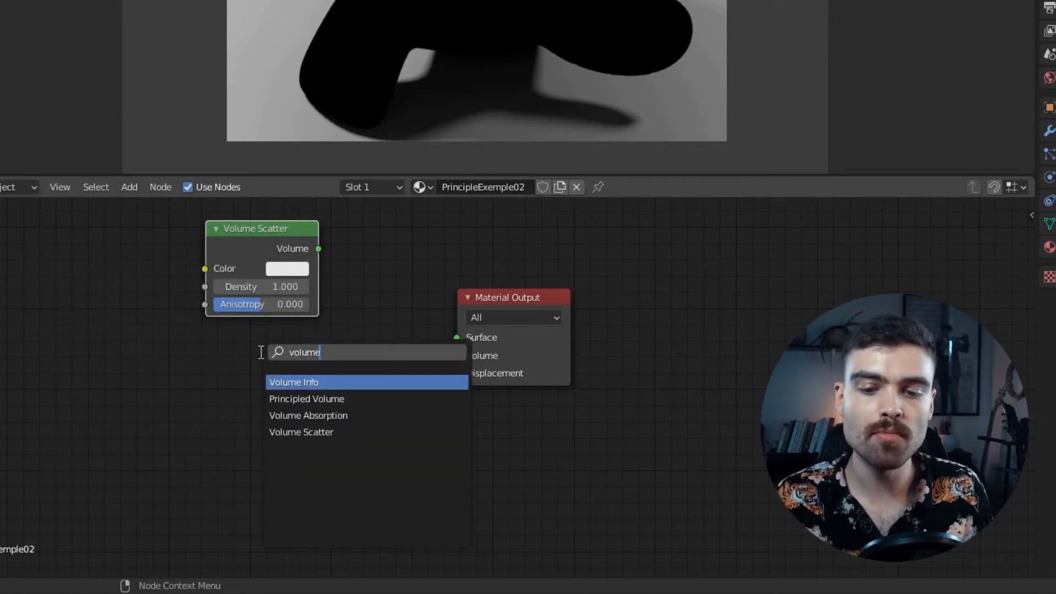
pyautogui.click(314, 416)
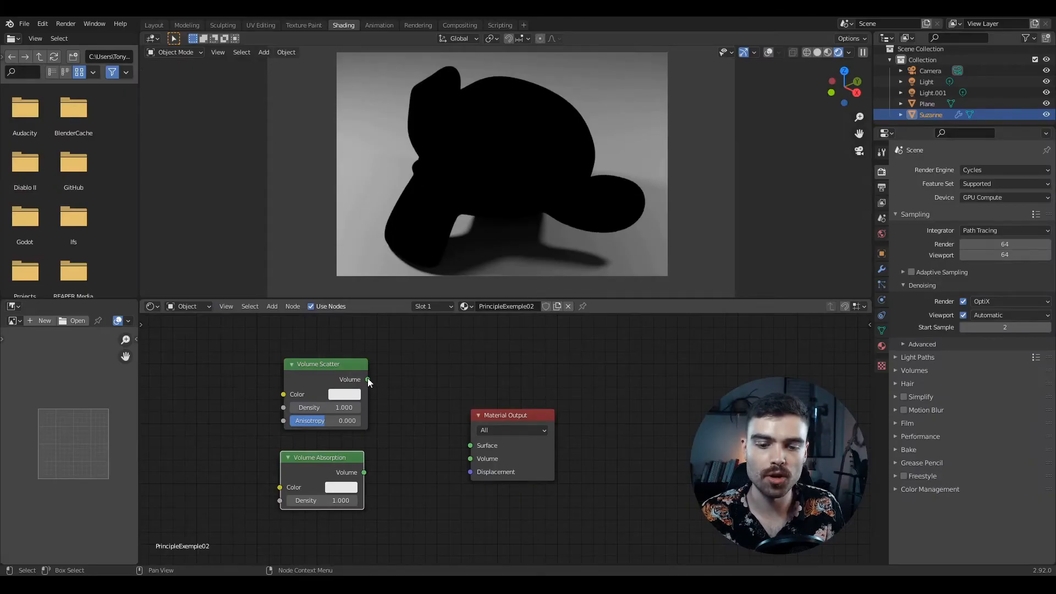
# Connect the Volume Scatter's output to the Material Output's Volume input and examine the effect on the monkey.
pyautogui.moveTo(318, 248); pyautogui.dragTo(394, 315)
pyautogui.moveTo(424, 426); pyautogui.dragTo(472, 460)
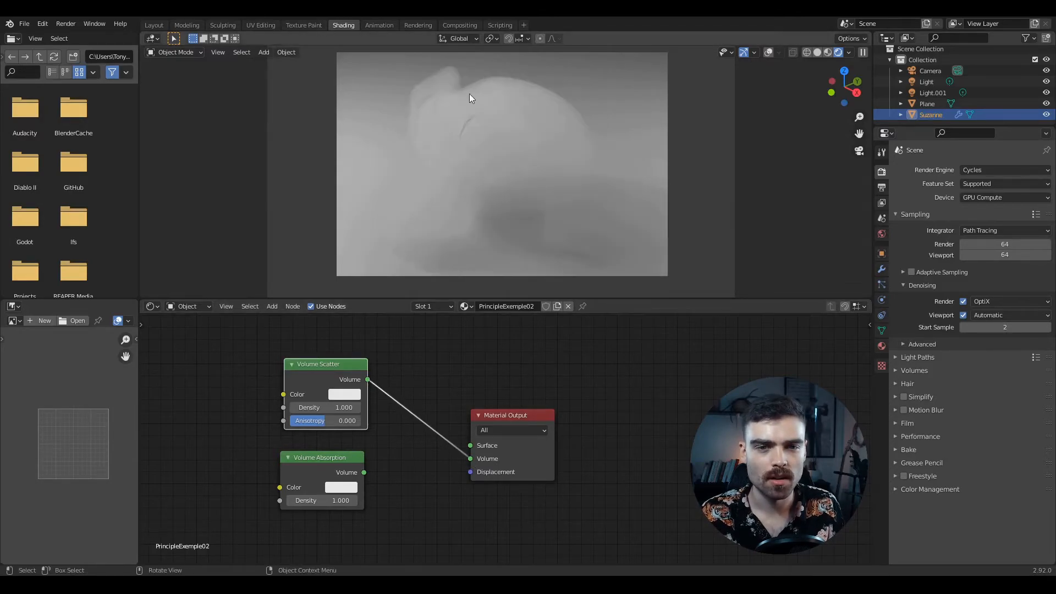
pyautogui.moveTo(424, 186); pyautogui.dragTo(539, 157, button='middle')
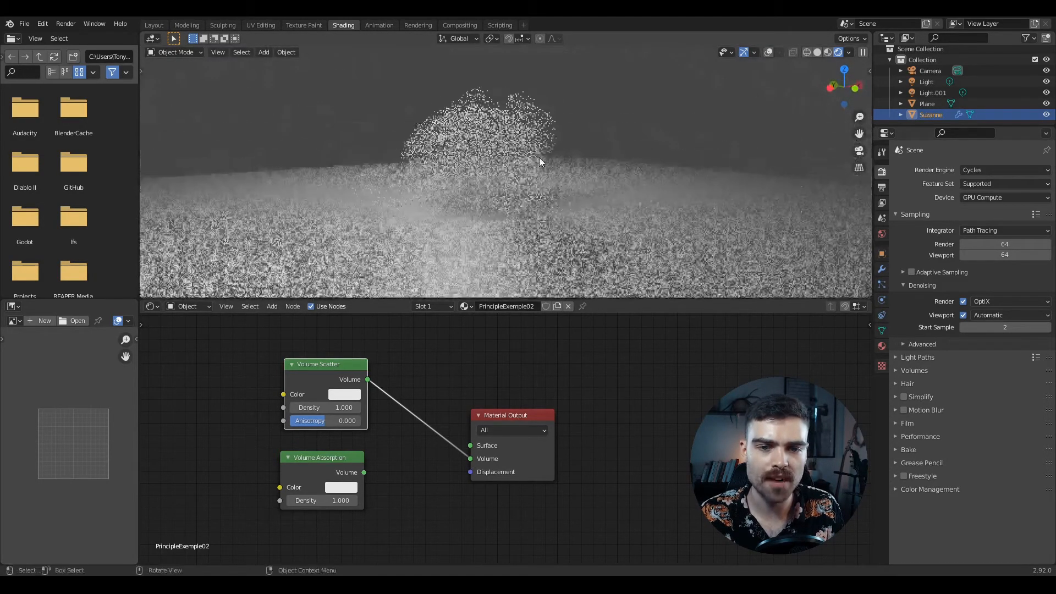
# In the camera view, set the Volume Scatter's Density to 8.460 and its Color to a medium blue.
pyautogui.press('KP_0')
pyautogui.moveTo(325, 407); pyautogui.dragTo(437, 407)
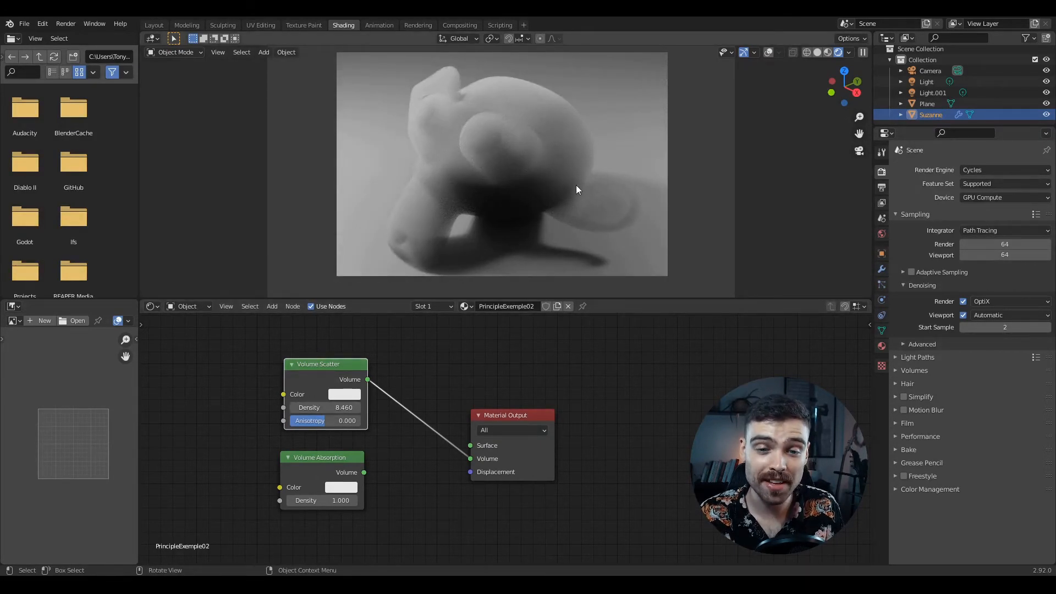
pyautogui.click(345, 394)
pyautogui.click(387, 255)
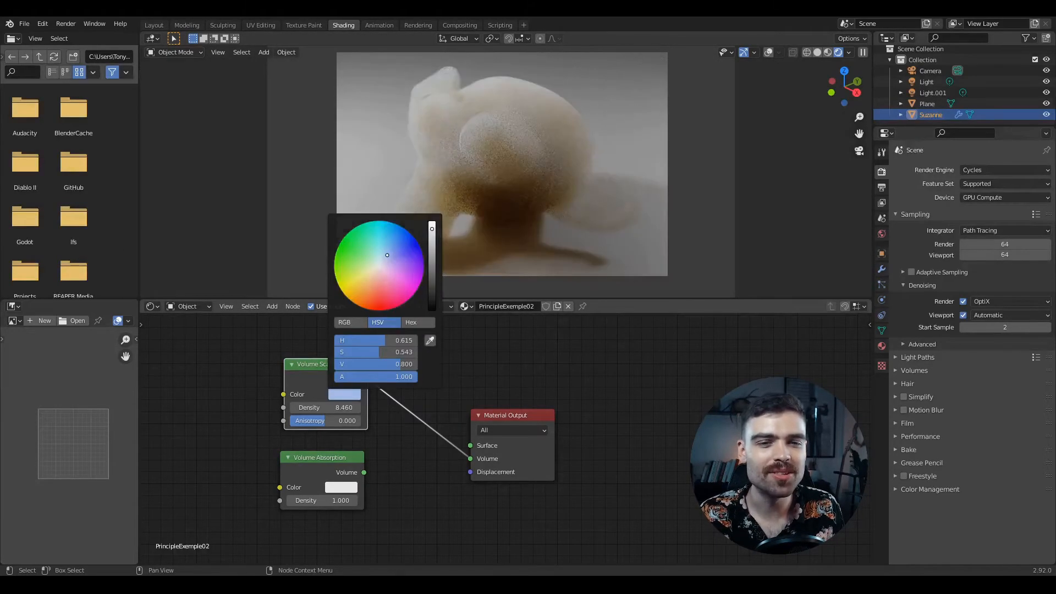
pyautogui.moveTo(389, 252); pyautogui.dragTo(391, 250)
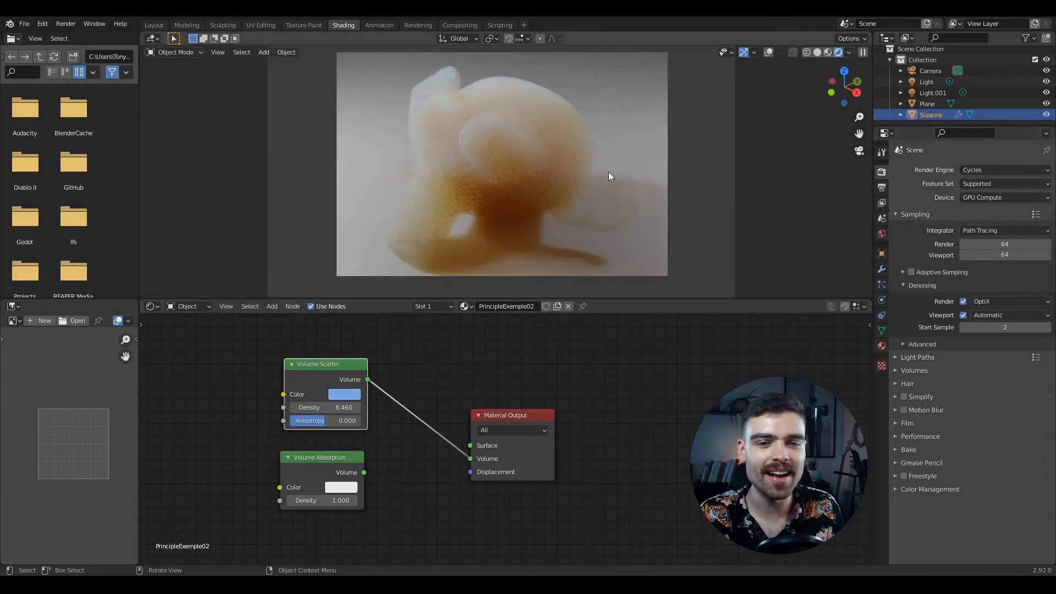
pyautogui.moveTo(330, 421); pyautogui.dragTo(345, 378)
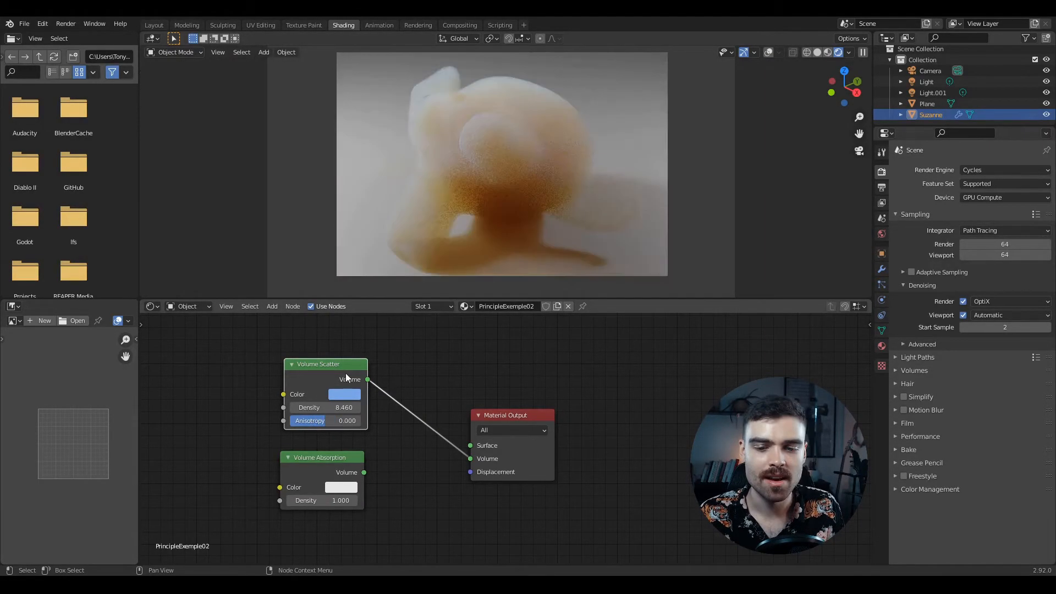
# Connect the Volume Absorption's output to the Material Output's Volume input in place of the Volume Scatter.
pyautogui.click(337, 464)
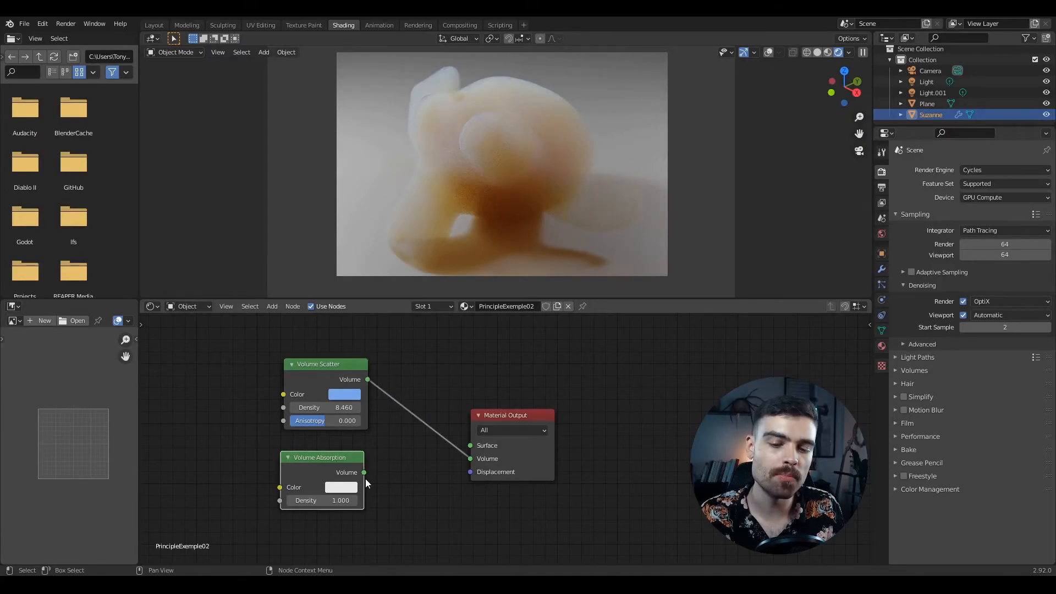
pyautogui.moveTo(363, 474); pyautogui.dragTo(364, 475)
pyautogui.moveTo(466, 463); pyautogui.dragTo(468, 461)
# Tint the Volume Absorption light blue and settle its Density at 5.780 after trying 17.180 and 2.980.
pyautogui.moveTo(331, 501); pyautogui.dragTo(441, 501)
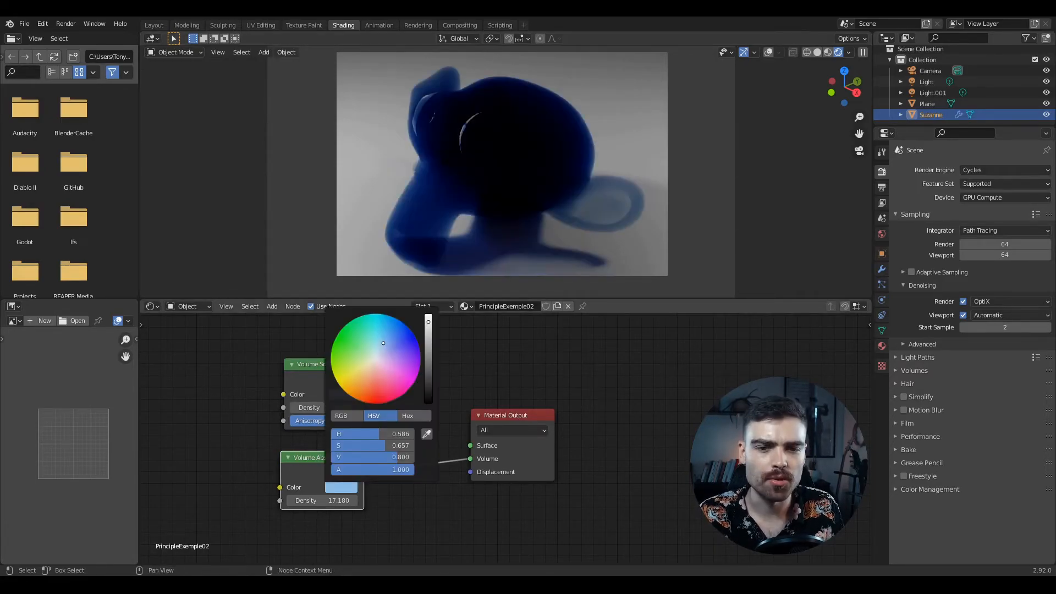
pyautogui.moveTo(384, 345); pyautogui.dragTo(379, 349)
pyautogui.moveTo(341, 500); pyautogui.dragTo(44, 500)
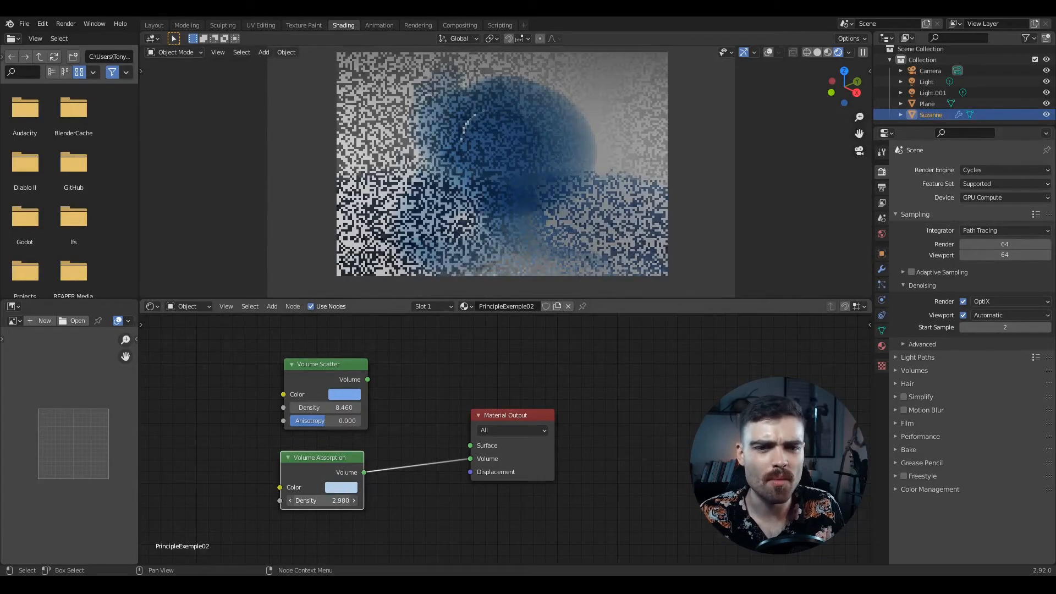
pyautogui.moveTo(341, 500); pyautogui.dragTo(364, 500)
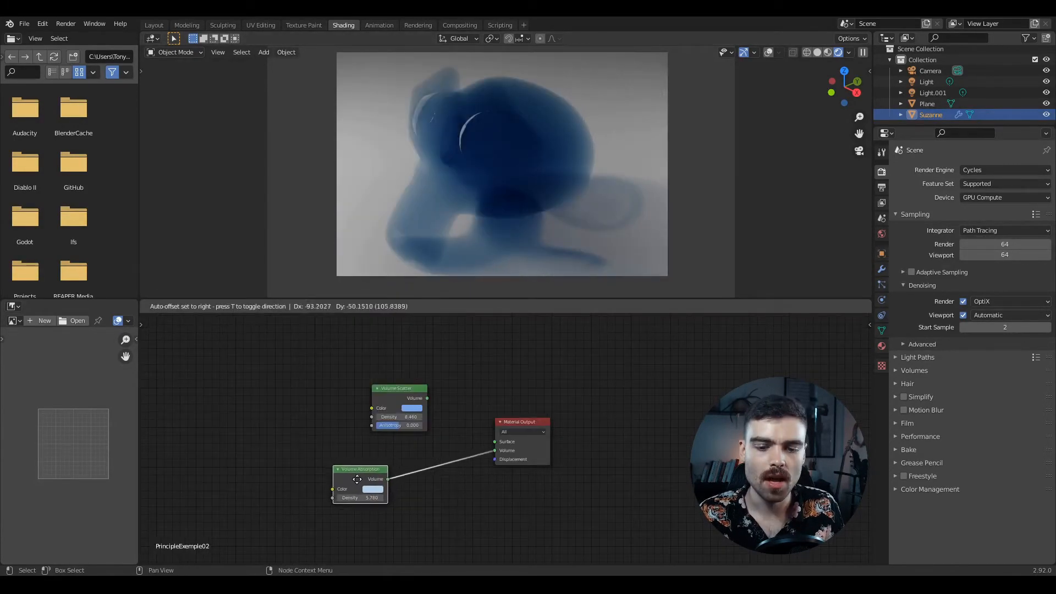
# Combine the Volume Scatter and Volume Absorption with a Mix Shader that feeds the Material Output's Volume input.
pyautogui.moveTo(360, 478); pyautogui.dragTo(358, 478)
pyautogui.moveTo(395, 395); pyautogui.dragTo(341, 380)
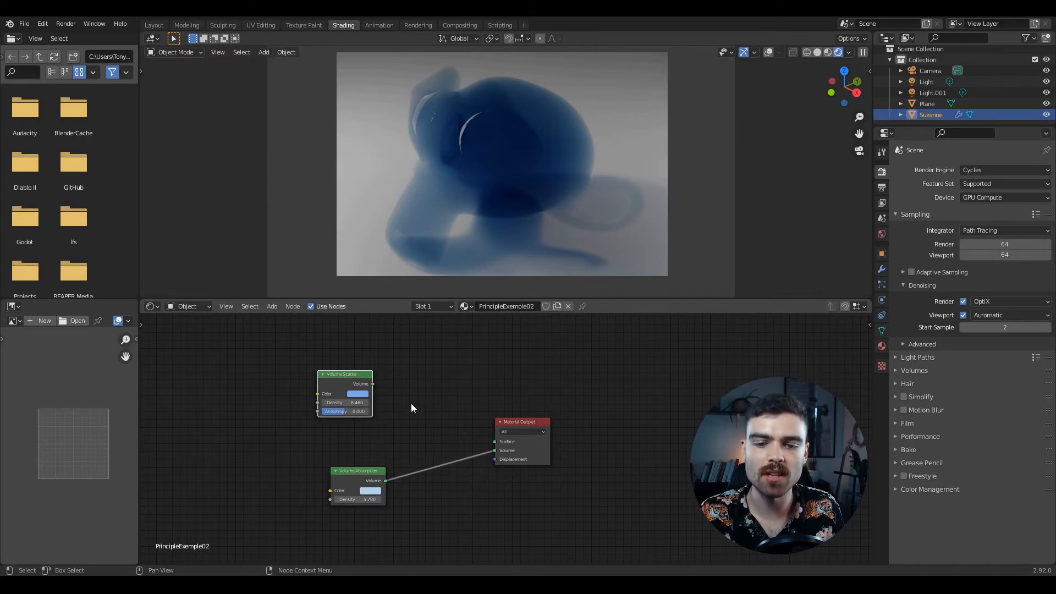
pyautogui.scroll(1, 412, 391)
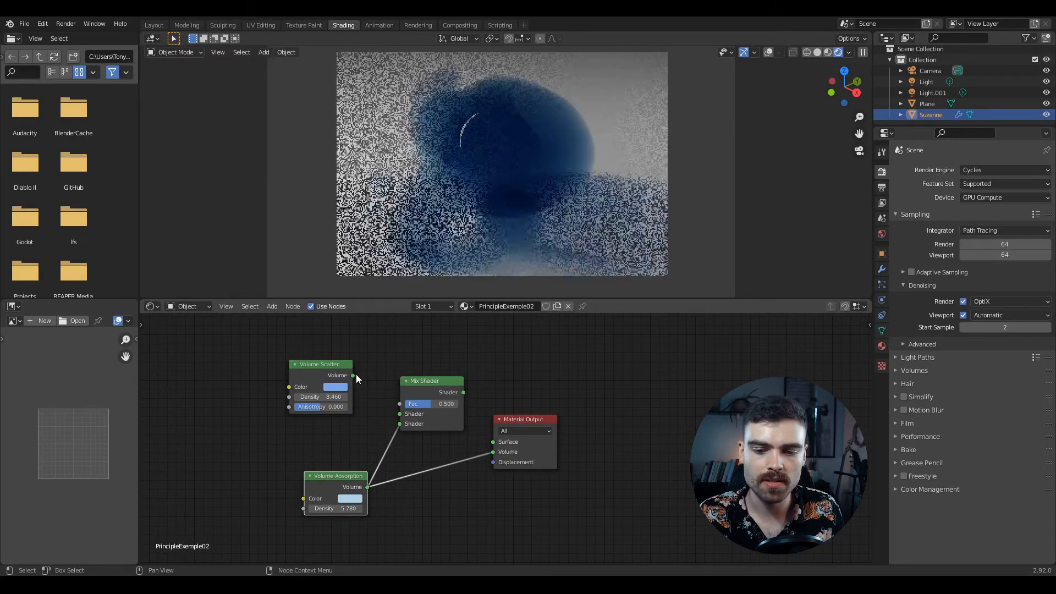
pyautogui.moveTo(353, 376); pyautogui.dragTo(400, 413)
pyautogui.moveTo(464, 391); pyautogui.dragTo(495, 452)
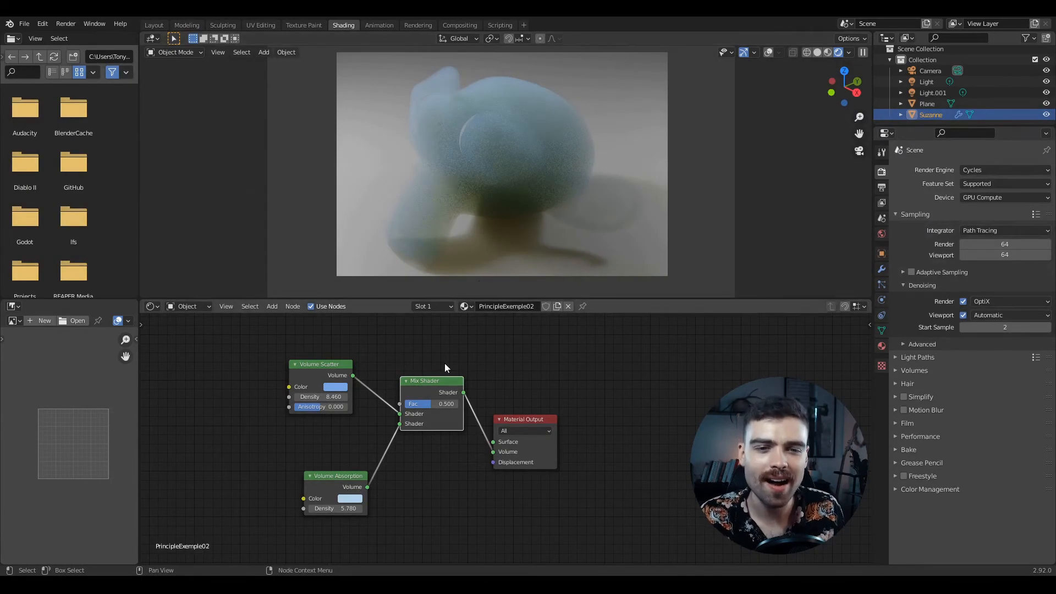
# Set the Mix Shader's Fac to 0.308 and change the Volume Scatter's Color to pale yellow.
pyautogui.click(336, 401)
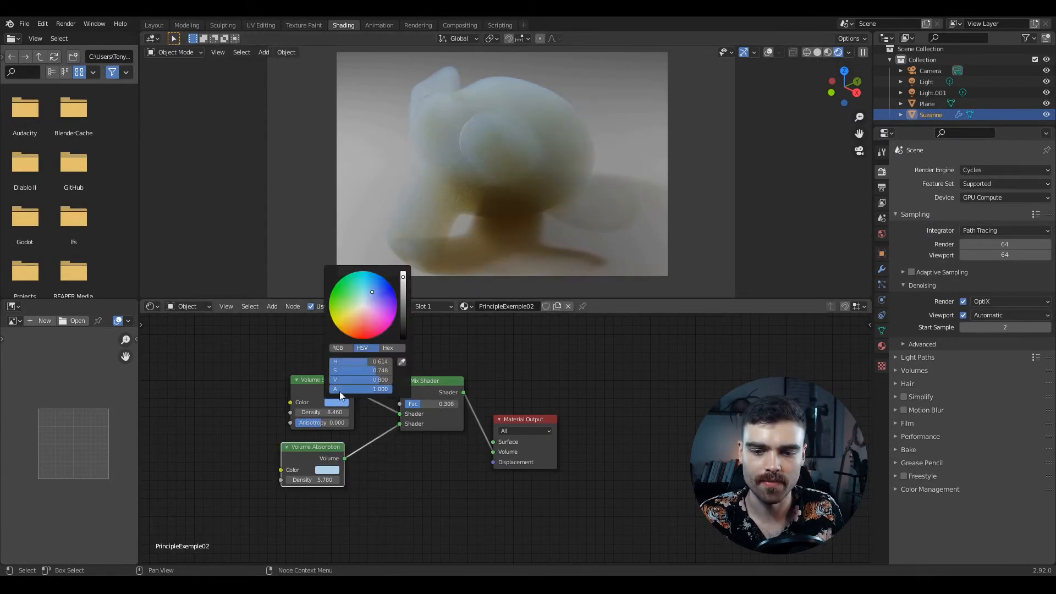
pyautogui.moveTo(378, 295)
pyautogui.mouseDown()
pyautogui.moveTo(376, 304)
pyautogui.moveTo(353, 301)
pyautogui.mouseUp()
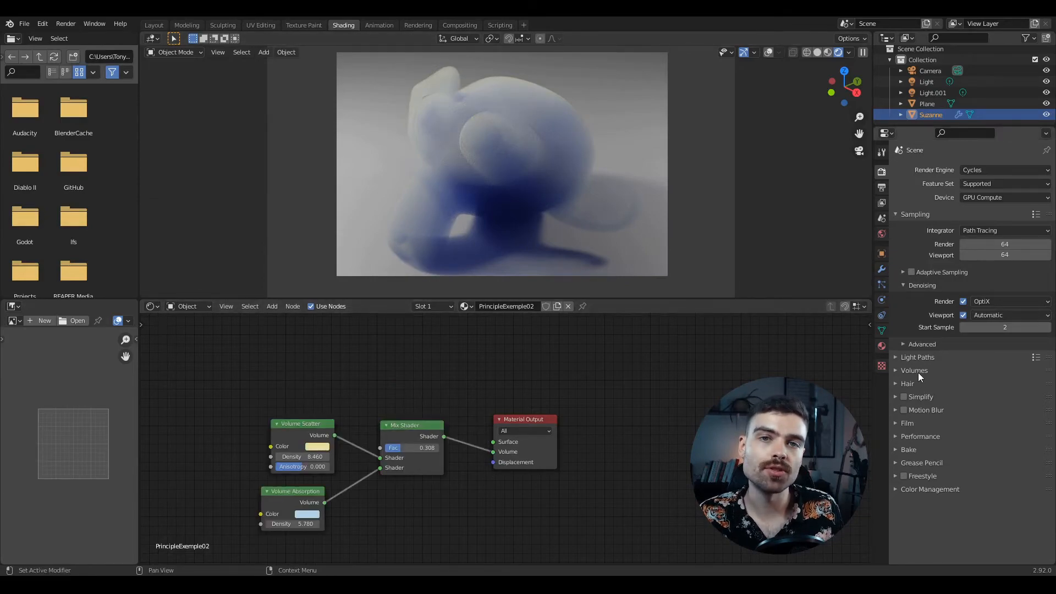
# Switch the render engine to Eevee, examine the monkey's volume from several angles and disconnect the Mix Shader from the Material Output.
pyautogui.click(995, 170)
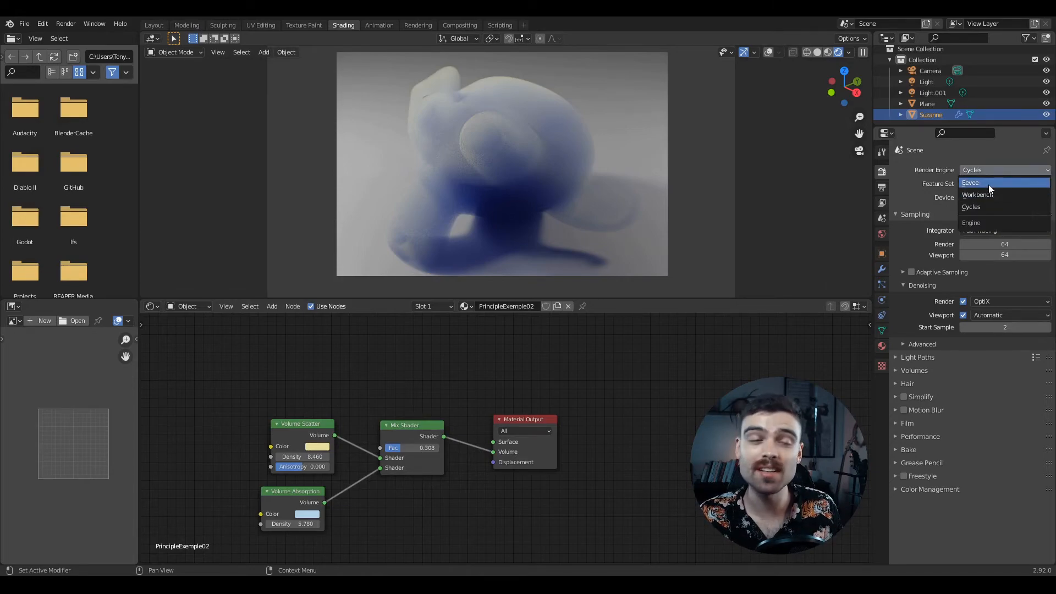
pyautogui.click(989, 184)
pyautogui.scroll(-3, 396, 176)
pyautogui.moveTo(399, 180); pyautogui.dragTo(516, 146, button='middle')
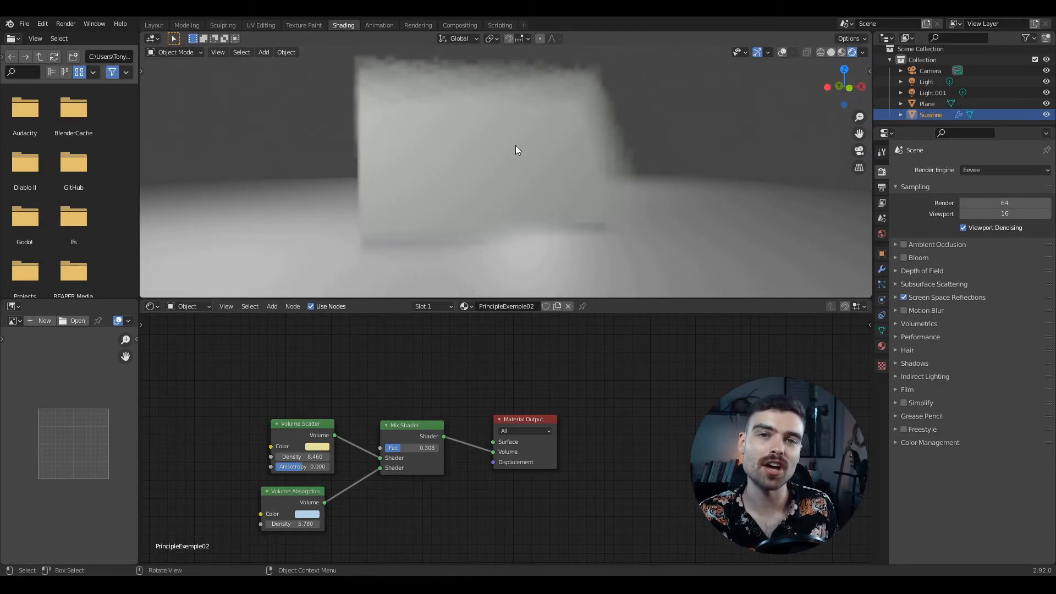
pyautogui.moveTo(516, 146); pyautogui.dragTo(510, 193, button='middle')
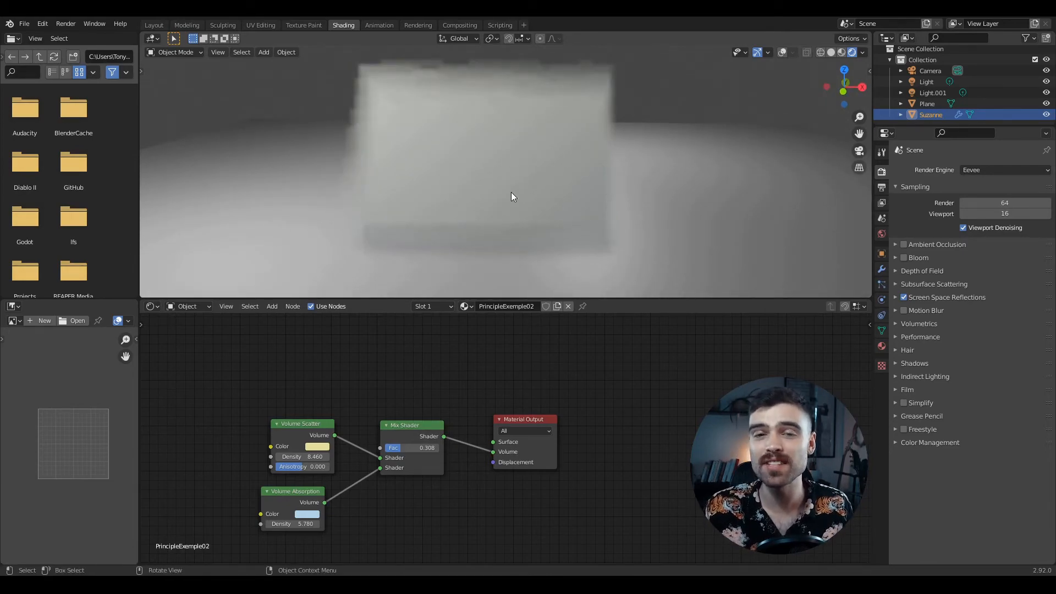
pyautogui.press('KP_0')
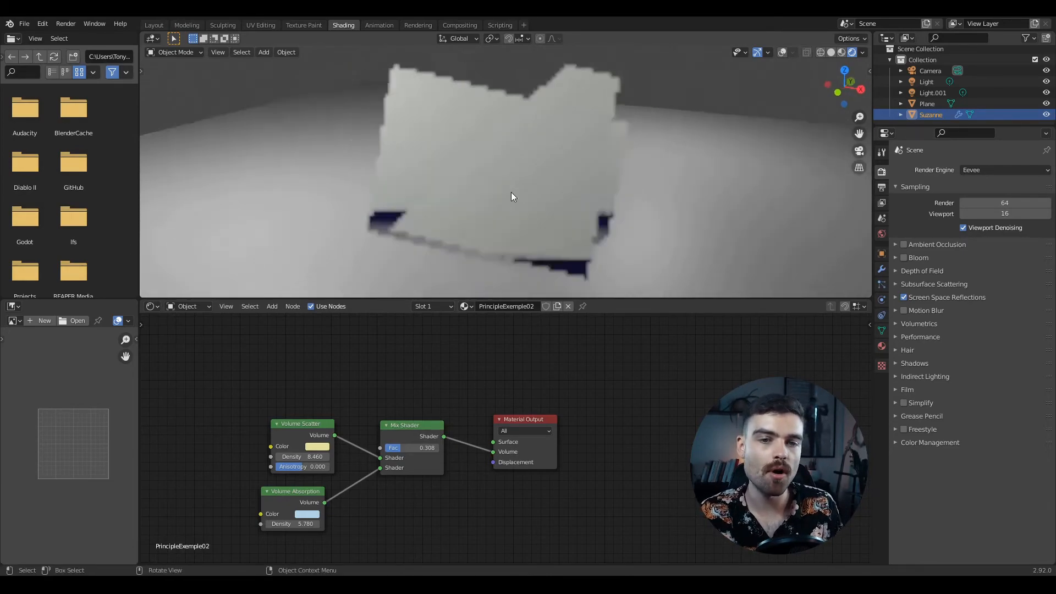
pyautogui.moveTo(536, 145); pyautogui.dragTo(537, 216, button='middle')
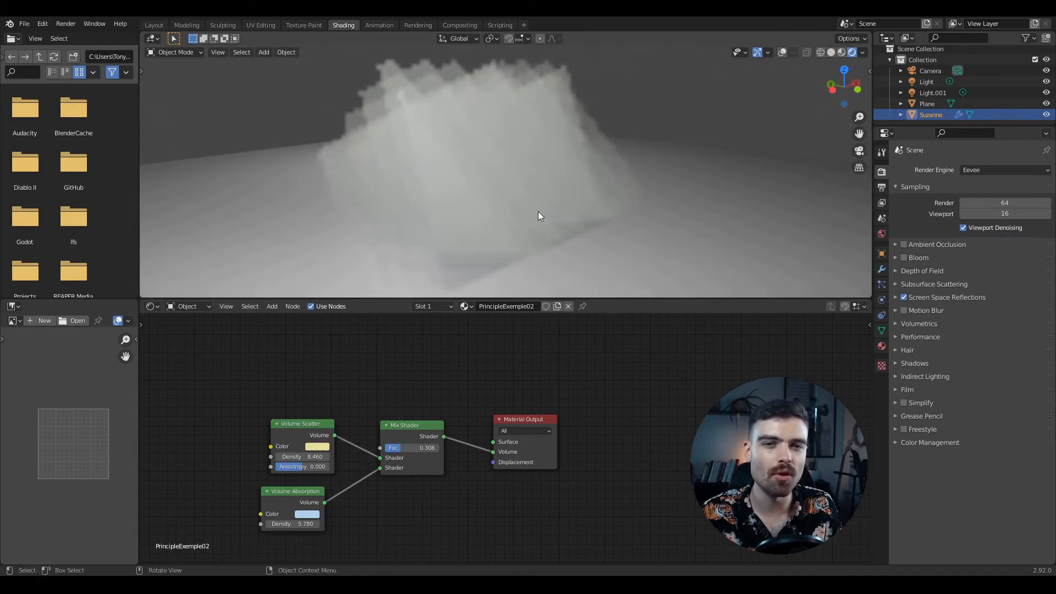
pyautogui.moveTo(655, 215)
pyautogui.mouseDown(button='middle')
pyautogui.moveTo(568, 219)
pyautogui.moveTo(578, 180)
pyautogui.mouseUp(button='middle')
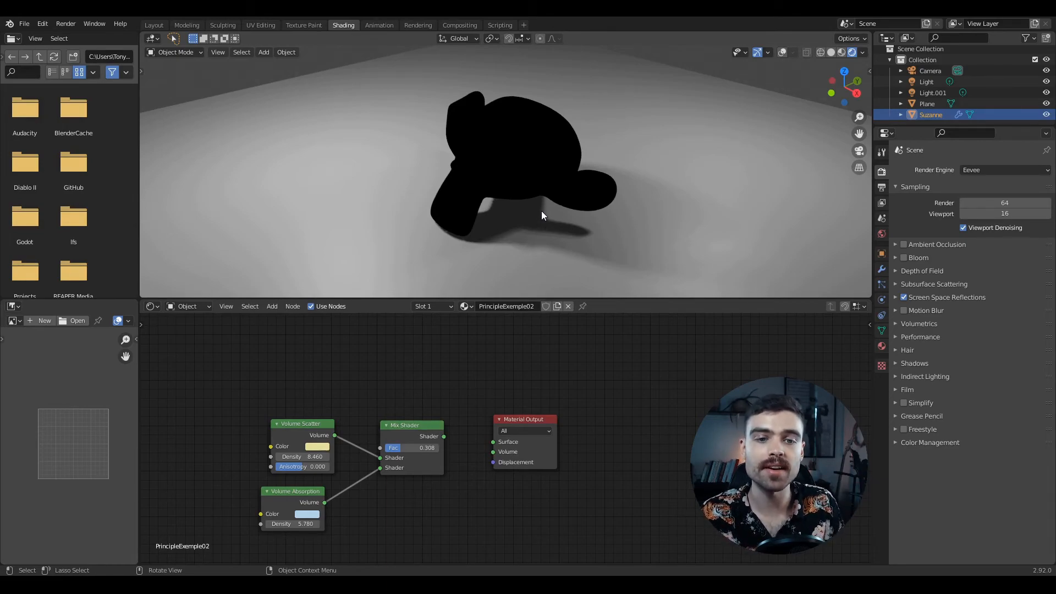
# Add a cube at the world origin and scale its mesh up until it encloses the monkey.
pyautogui.hotkey('shift', 'a')
pyautogui.moveTo(633, 171)
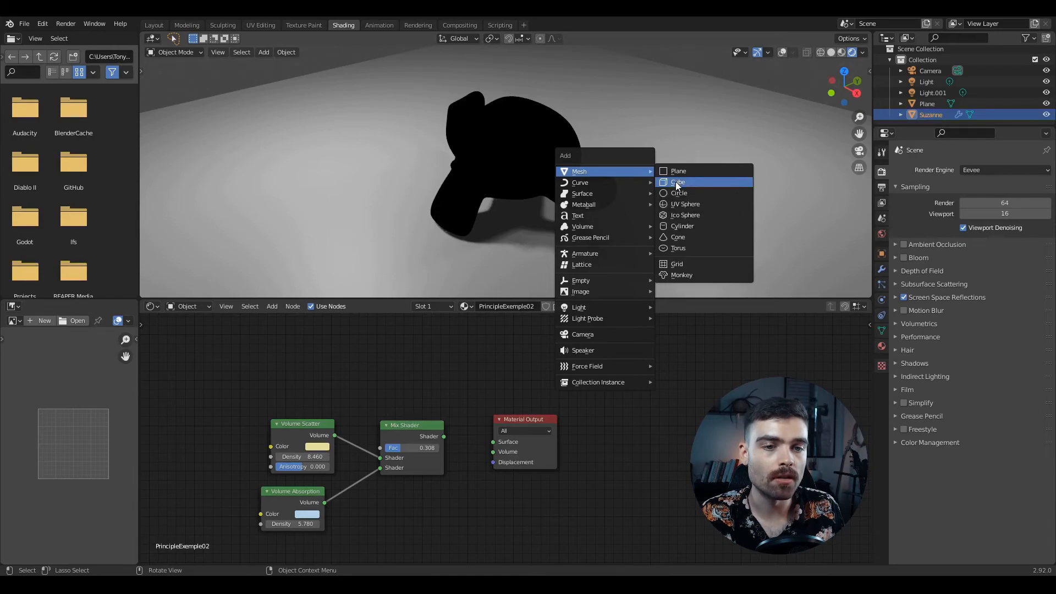
pyautogui.click(677, 182)
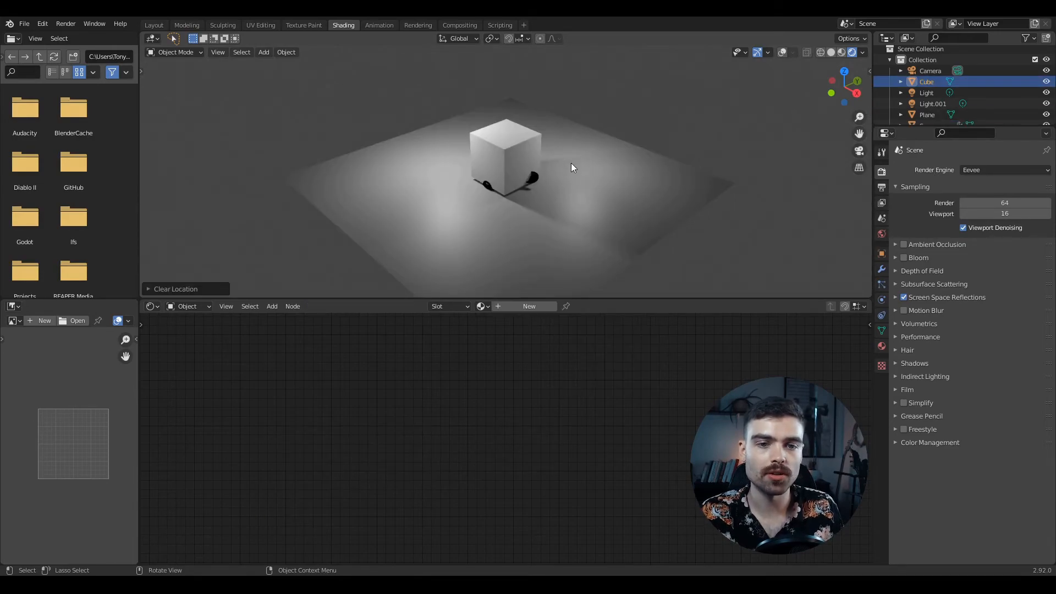
pyautogui.press('s')
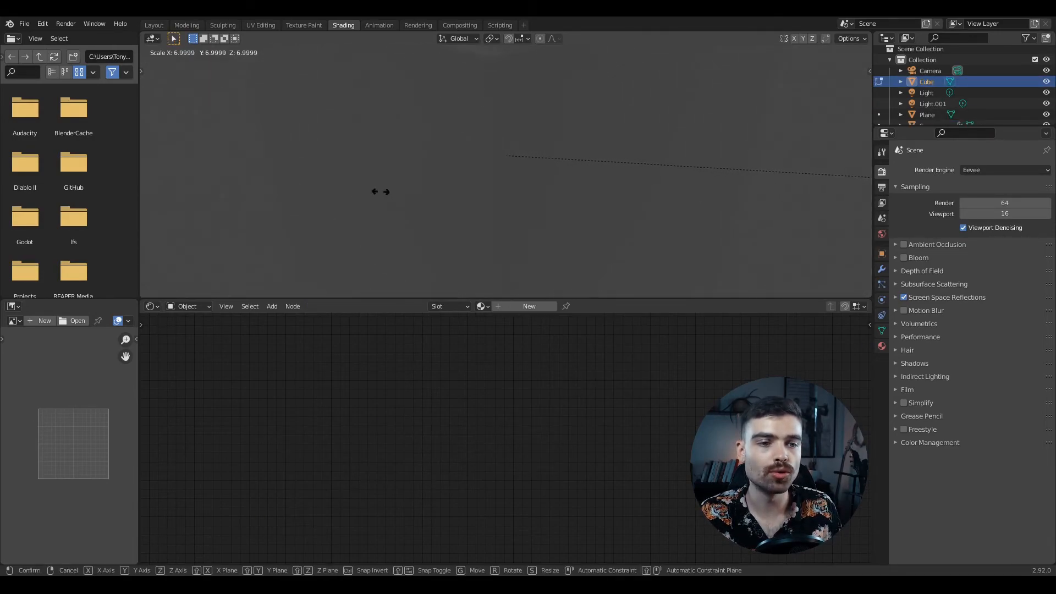
pyautogui.click(431, 187)
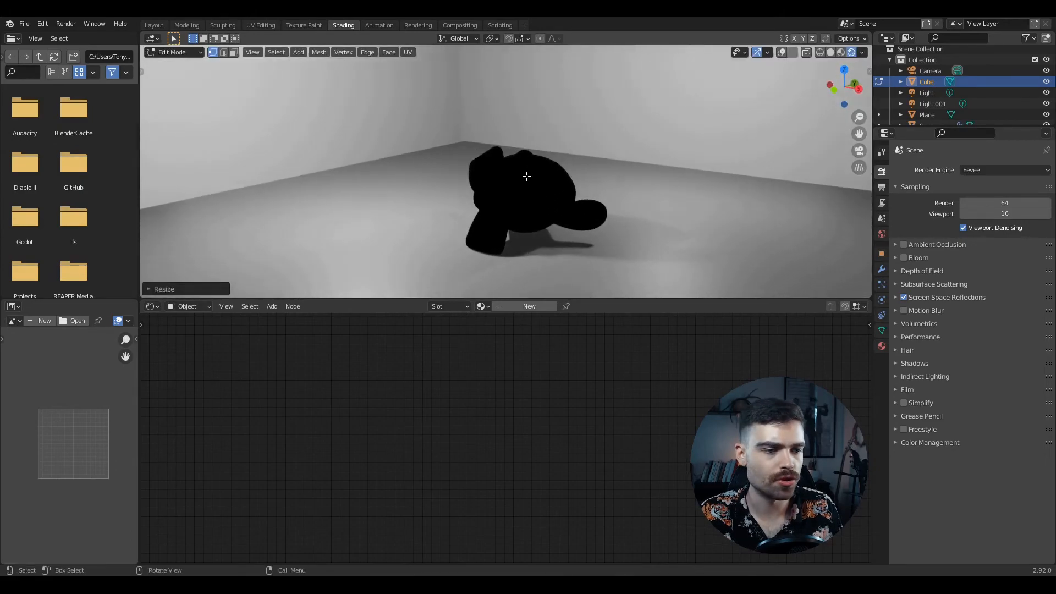
# Create a material named Fumee for the cube, delete its Principled BSDF node and return to Object Mode.
pyautogui.click(883, 346)
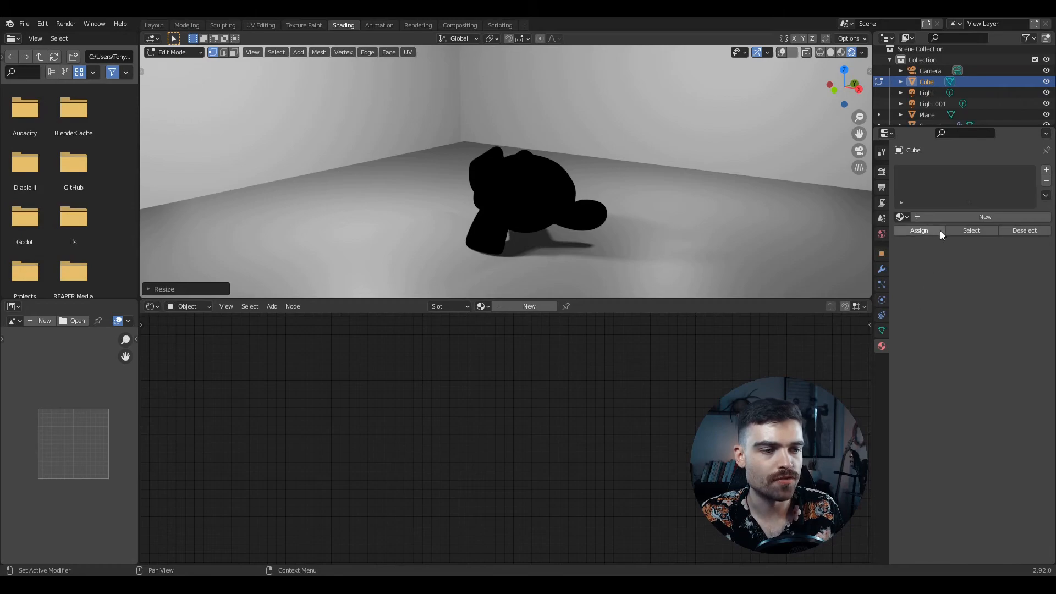
pyautogui.click(949, 215)
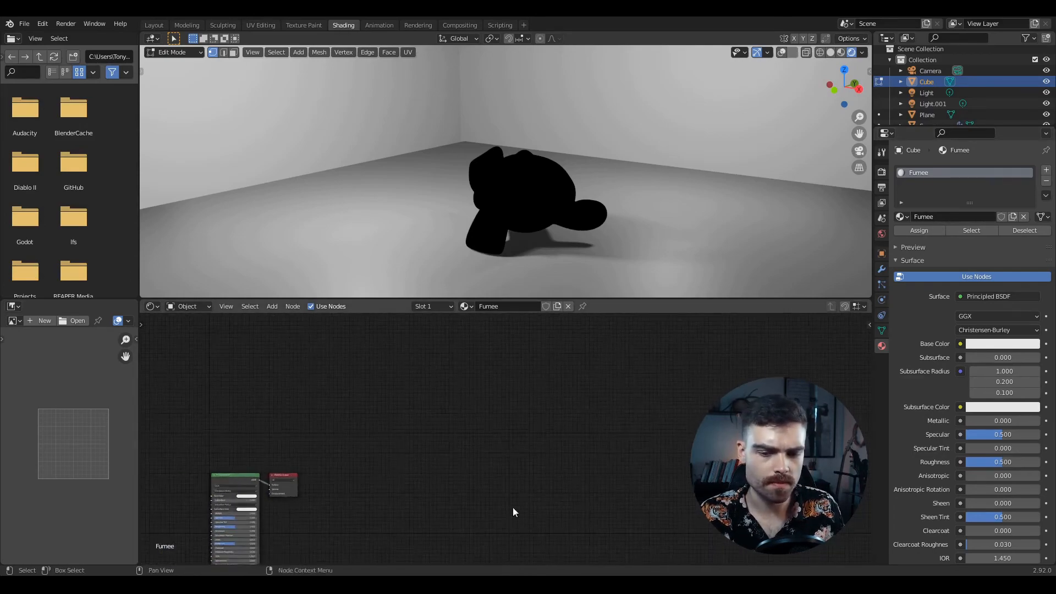
pyautogui.press('Home')
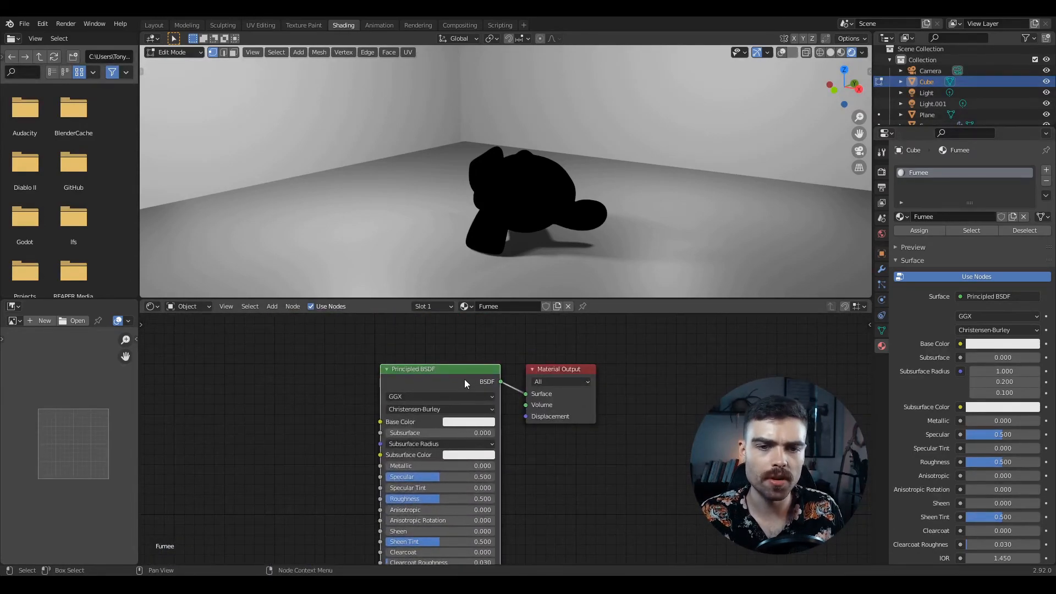
pyautogui.press('x')
pyautogui.press('Tab')
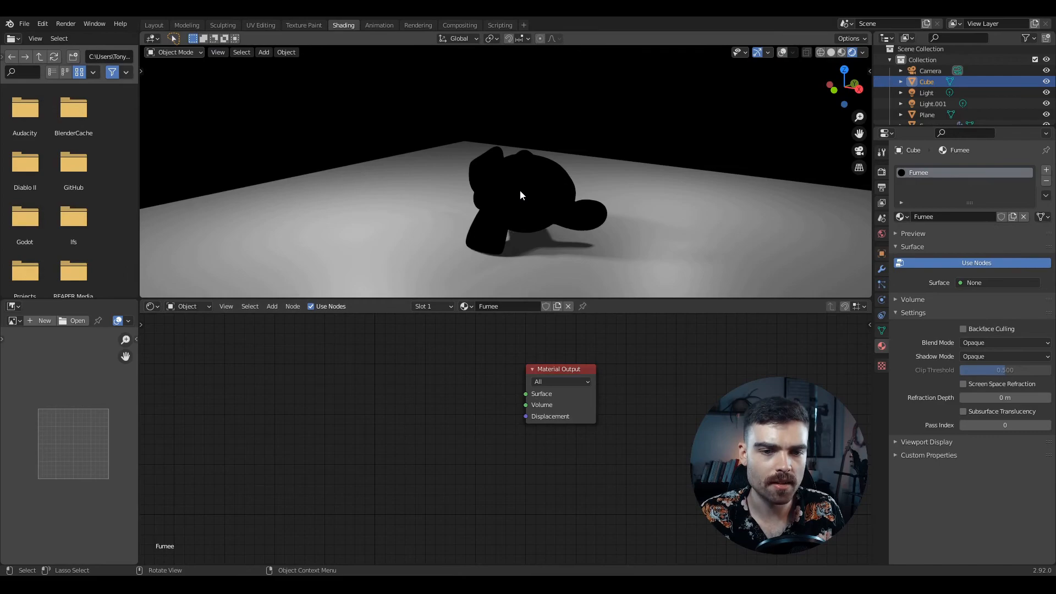
# Copy the monkey's Volume Scatter, Volume Absorption and Mix Shader nodes into Fumee and connect the mix to the Material Output's Volume.
pyautogui.click(521, 194)
pyautogui.press('g')
pyautogui.moveTo(301, 369); pyautogui.dragTo(523, 517)
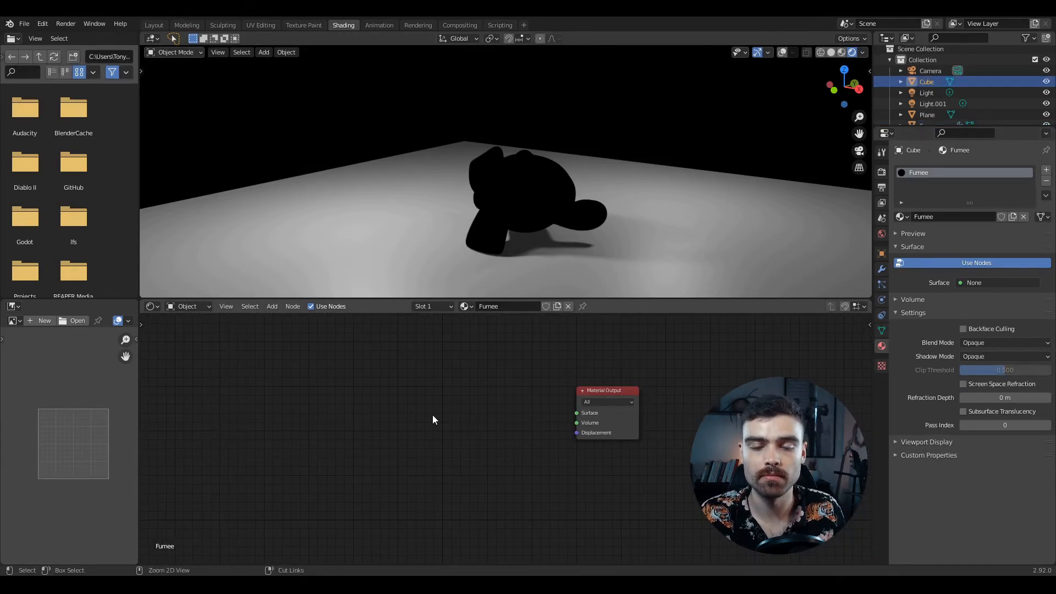
pyautogui.hotkey('ctrl', 'v')
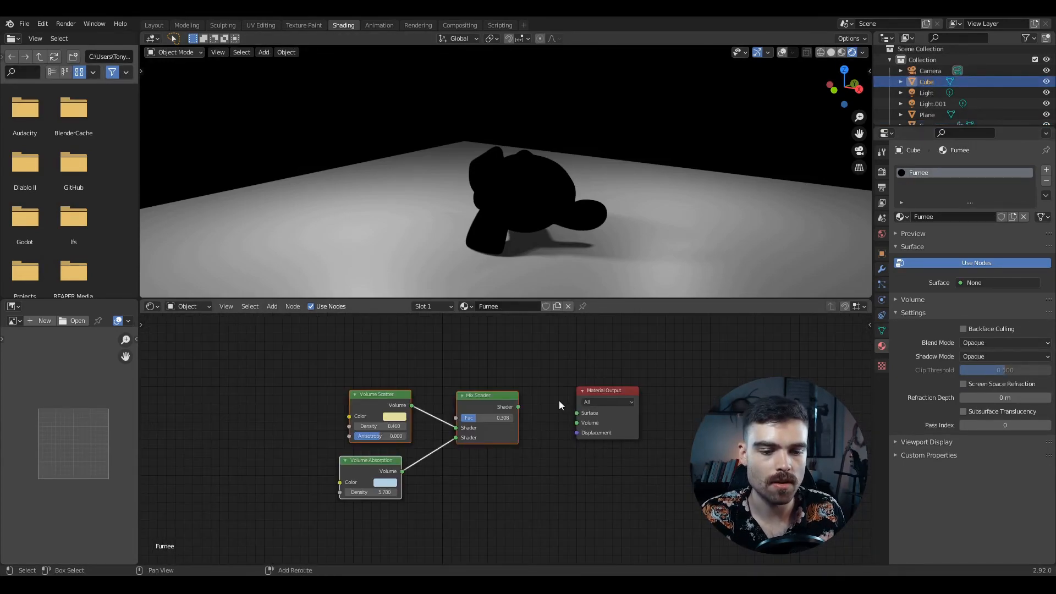
pyautogui.moveTo(491, 404); pyautogui.dragTo(550, 421)
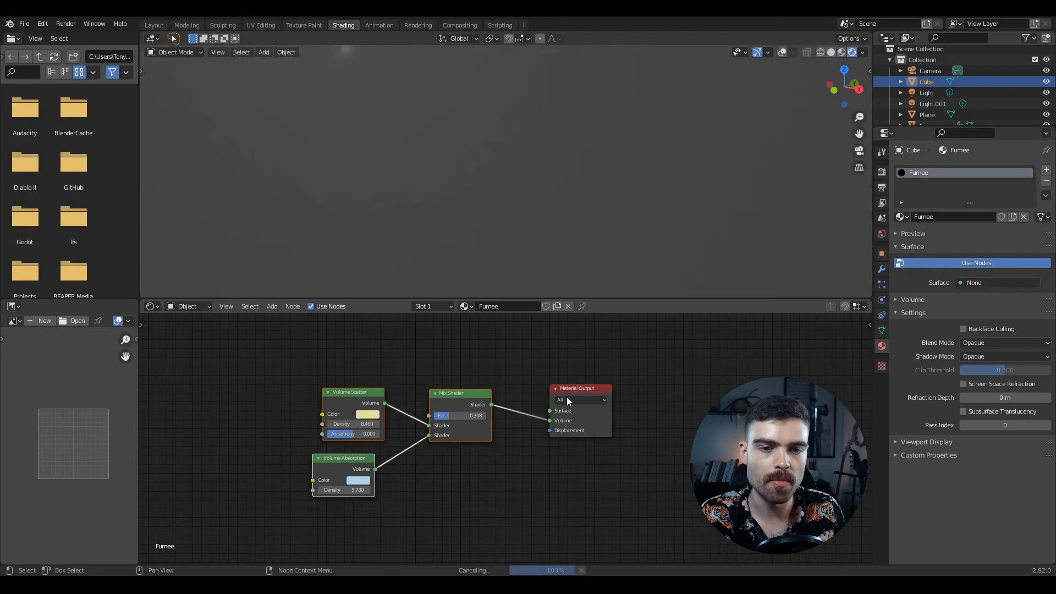
# Lower the cube's Volume Scatter Density to 0.150 and its Volume Absorption Density to 2.310.
pyautogui.moveTo(504, 198); pyautogui.dragTo(556, 161, button='middle')
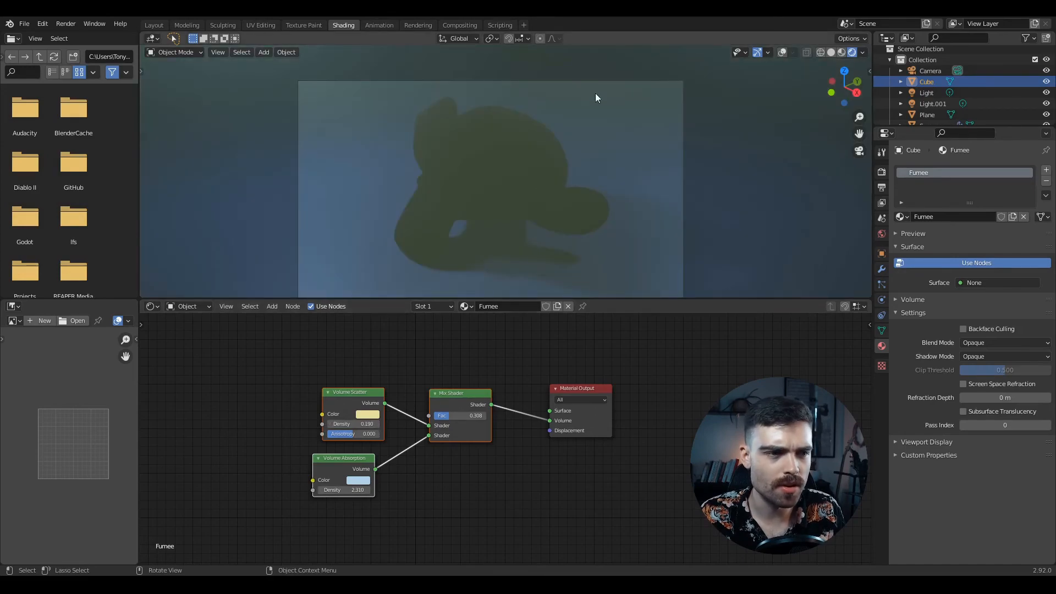
pyautogui.moveTo(356, 424); pyautogui.dragTo(352, 424)
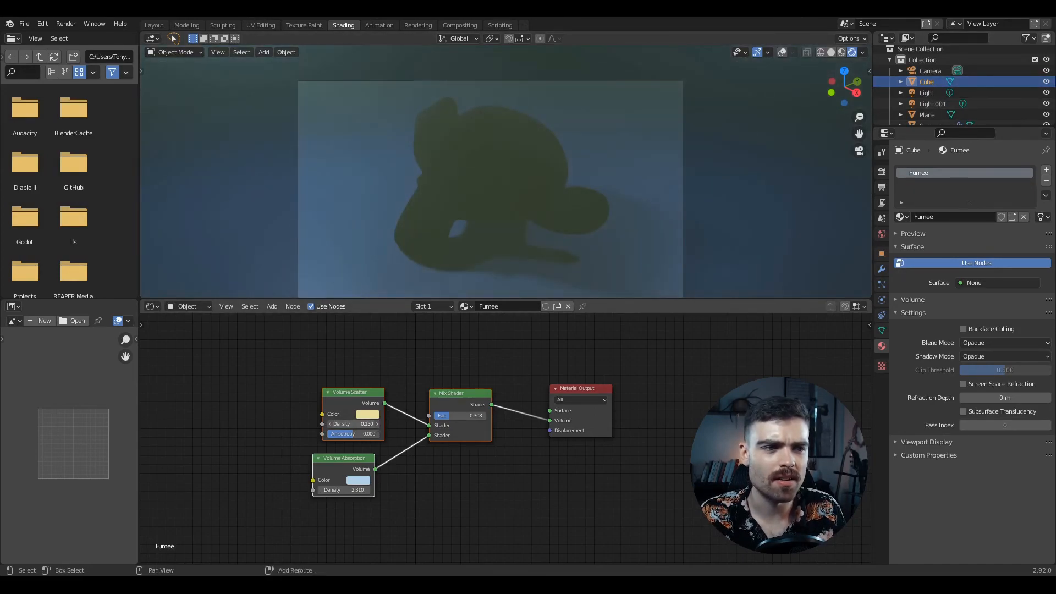
# Delete the leftover shader nodes from the monkey's PrincipleExemple02 material, keeping only the Material Output.
pyautogui.scroll(-1, 935, 99)
pyautogui.click(930, 114)
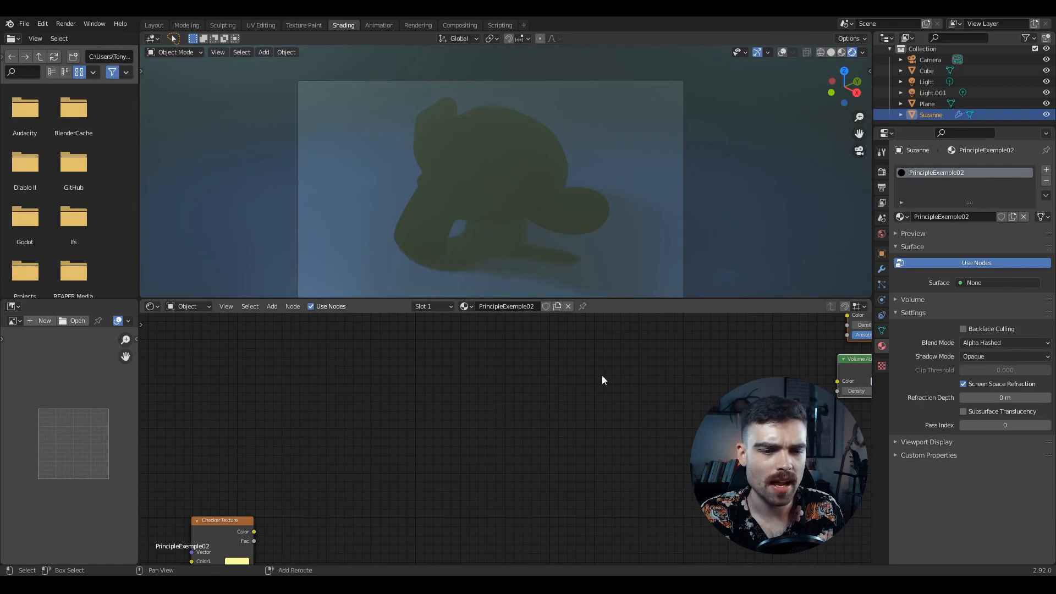
pyautogui.moveTo(607, 391); pyautogui.dragTo(329, 458, button='middle')
pyautogui.moveTo(514, 360); pyautogui.dragTo(710, 459)
pyautogui.press('x')
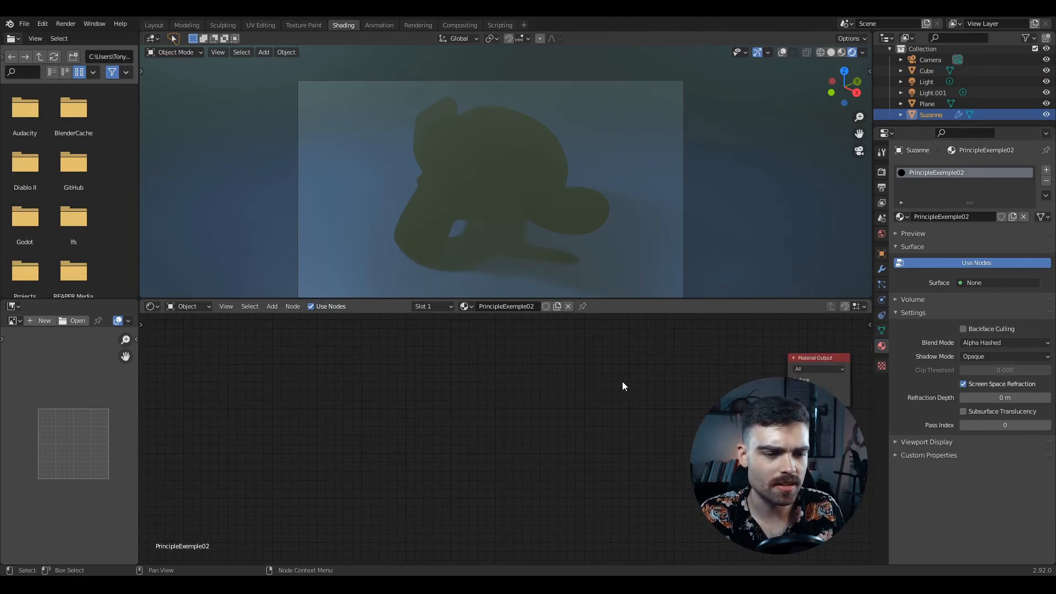
# Add a Principled BSDF to the monkey's material and connect it to the Material Output's Surface input.
pyautogui.scroll(-7, 628, 388)
pyautogui.hotkey('shift', 'a')
pyautogui.click(666, 386)
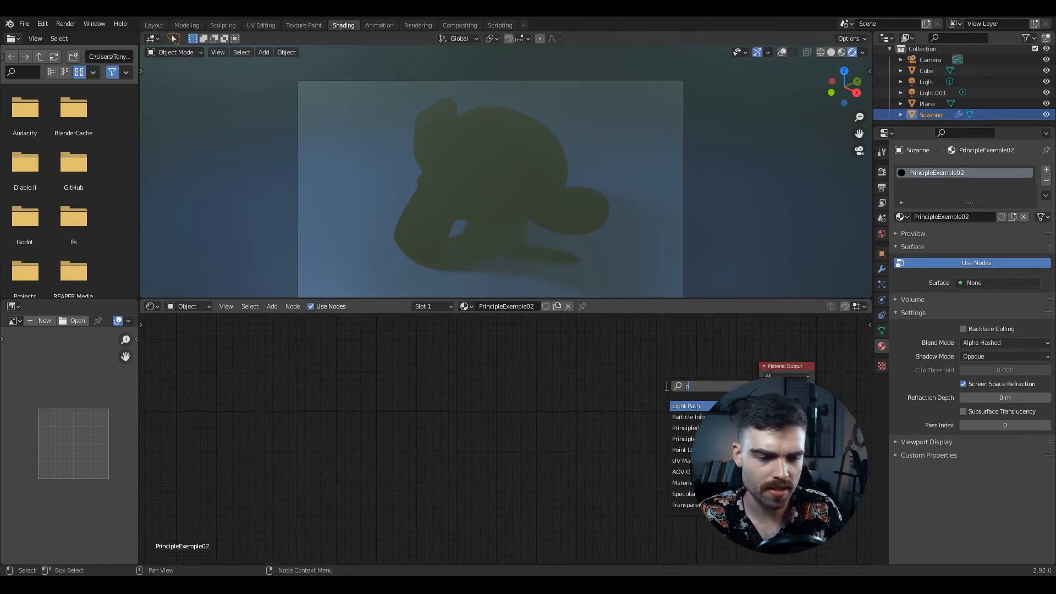
pyautogui.press('Return')
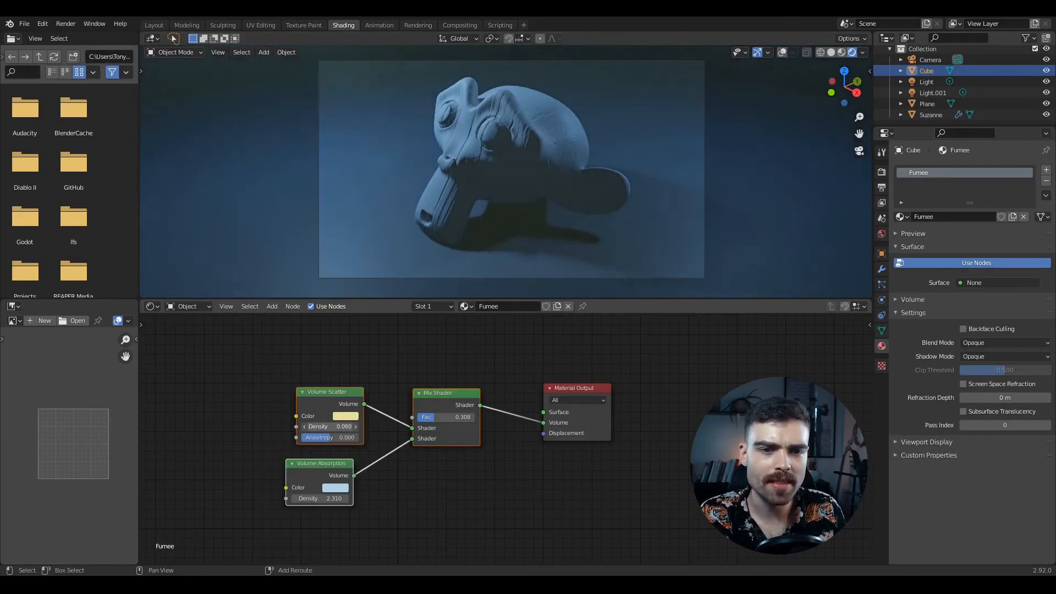
# In Fumee, set the scatter's Anisotropy to -0.450 and the mix Fac to 0.250, and feed the Density from a Noise Texture through a ColorRamp.
pyautogui.moveTo(330, 427); pyautogui.dragTo(336, 427)
pyautogui.moveTo(684, 190); pyautogui.dragTo(613, 248, button='middle')
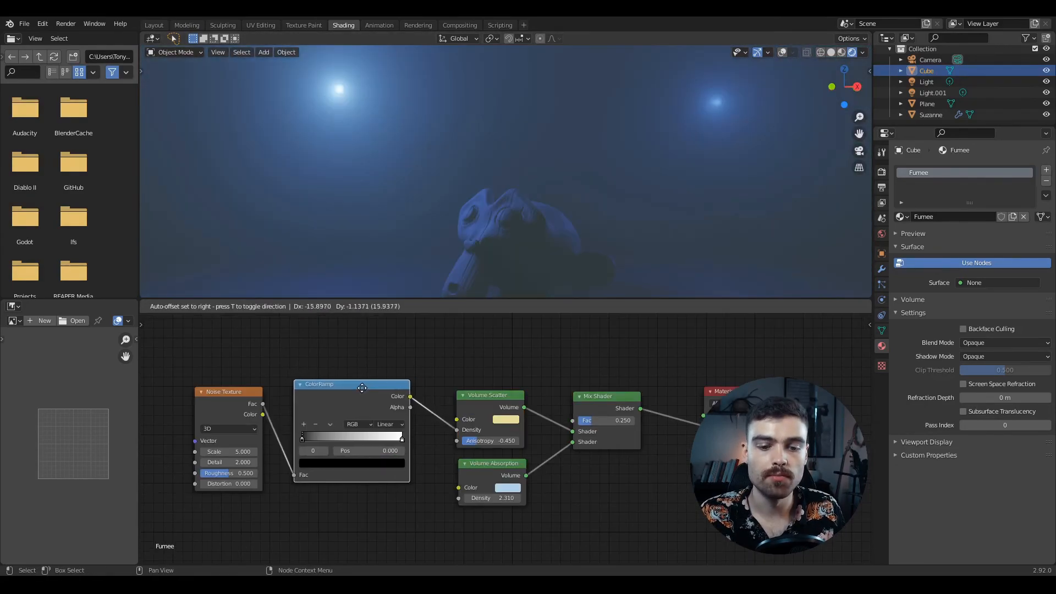
pyautogui.moveTo(362, 388); pyautogui.dragTo(354, 388)
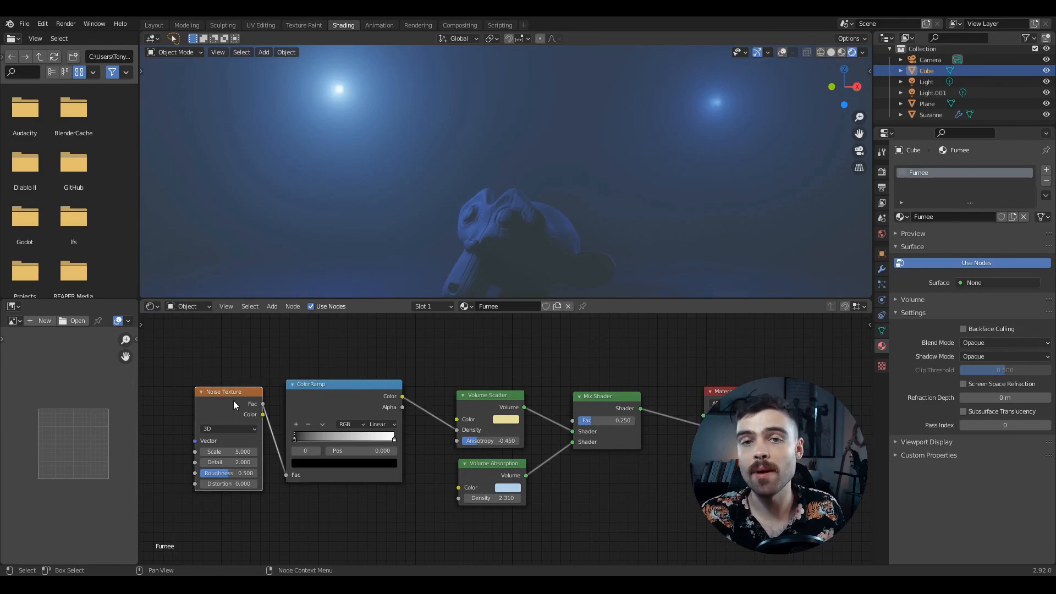
# Move the ColorRamp's black stop to position 0.418 and examine the uneven fog around the monkey.
pyautogui.moveTo(294, 438); pyautogui.dragTo(340, 437)
pyautogui.moveTo(541, 164); pyautogui.dragTo(524, 179, button='middle')
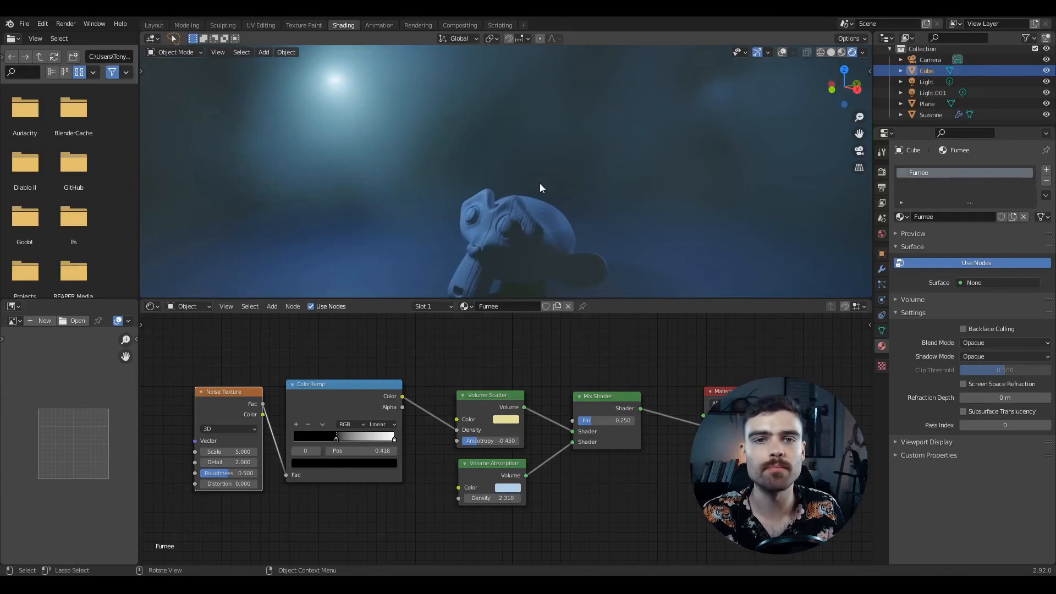